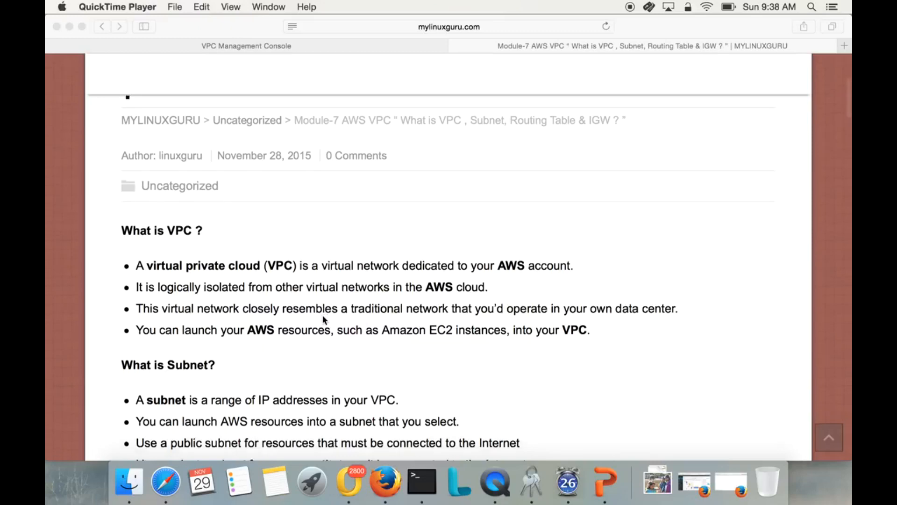
# Read the article's explanations of VPC, subnet, routing table and Internet gateway, then examine its VPC network diagram.
pyautogui.scroll(-3, 323, 315)
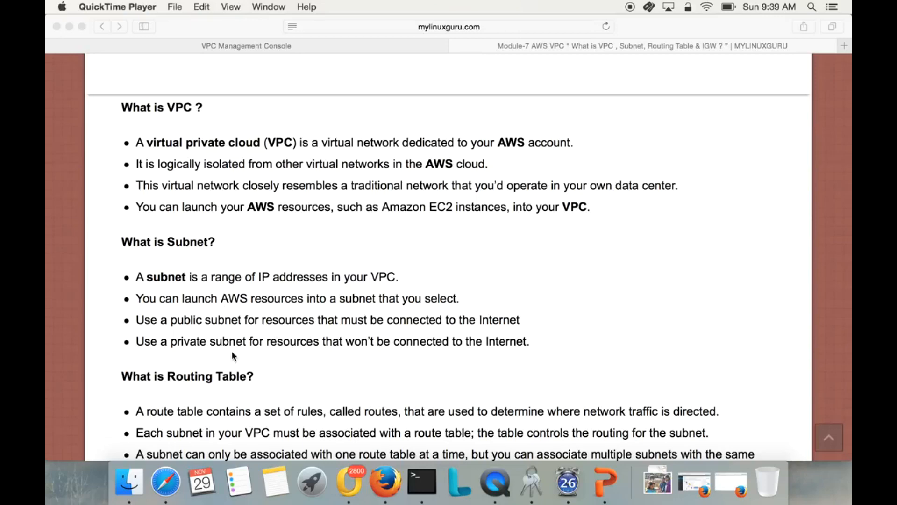
pyautogui.scroll(-5, 276, 355)
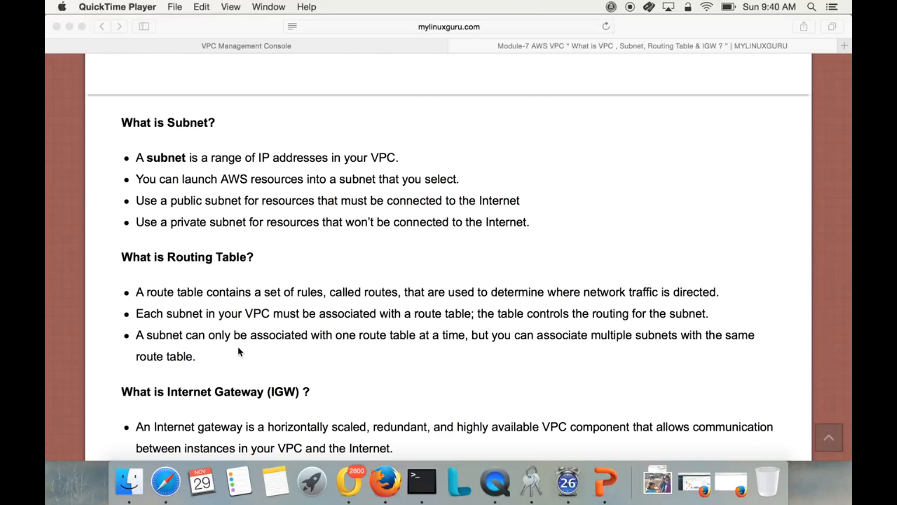
pyautogui.scroll(-2, 282, 346)
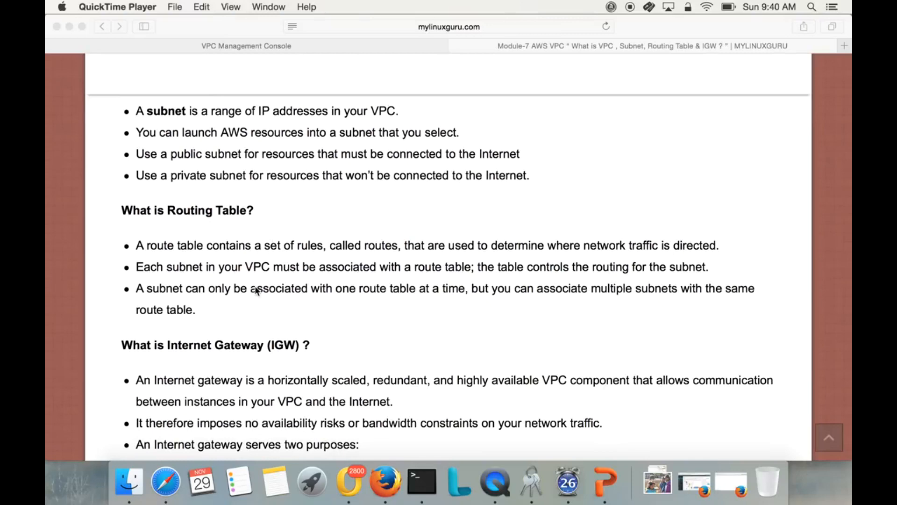
pyautogui.scroll(-5, 256, 290)
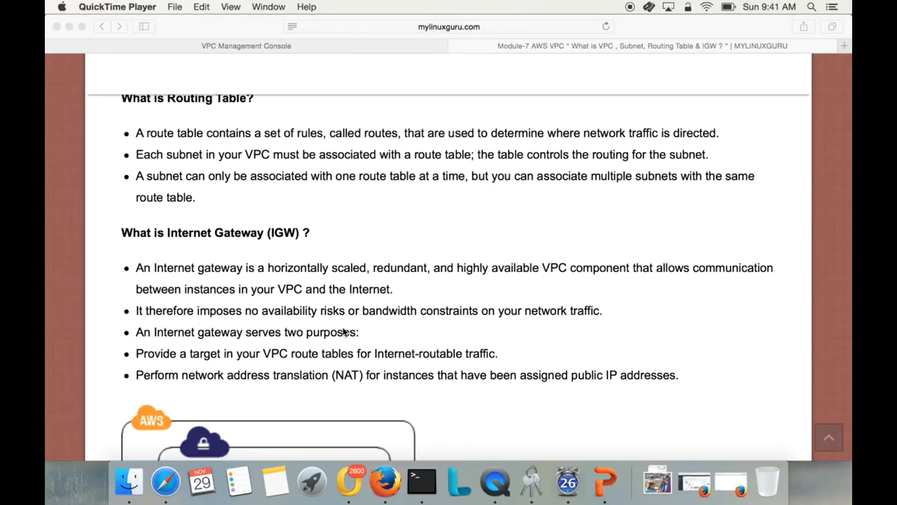
pyautogui.scroll(-1, 395, 381)
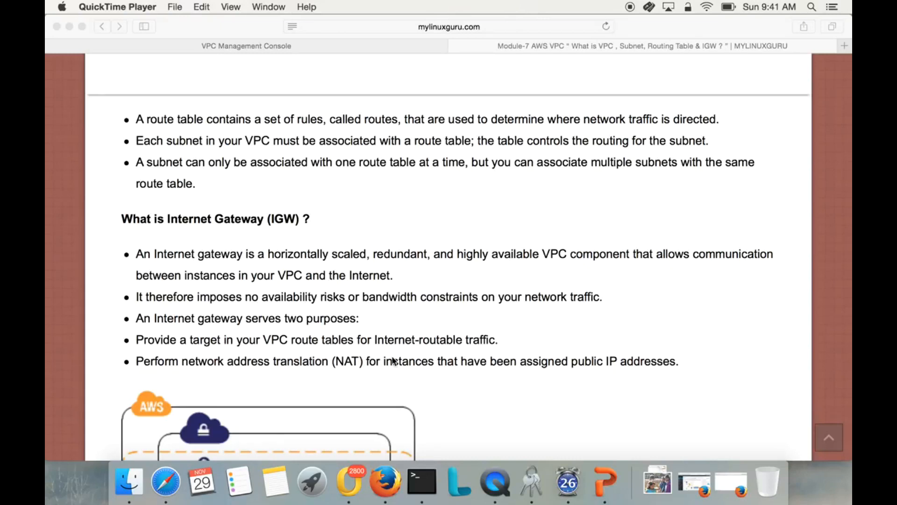
pyautogui.scroll(-5, 381, 367)
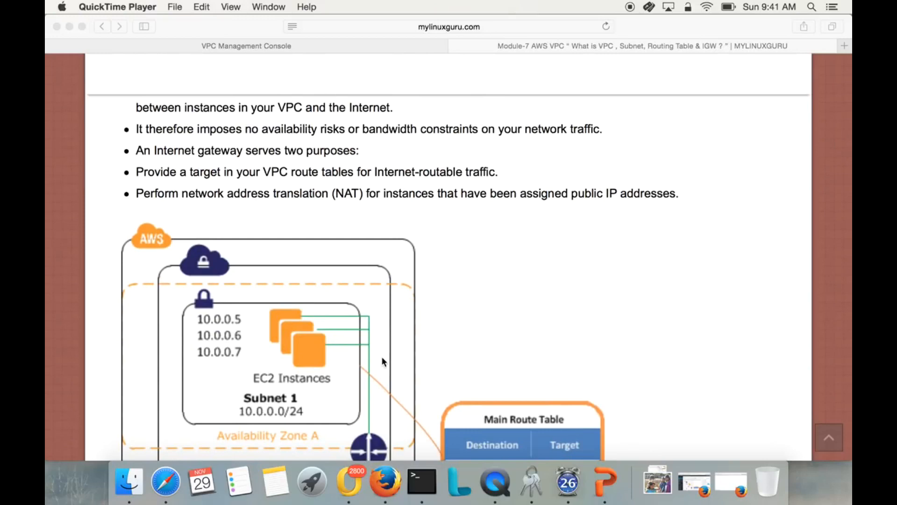
pyautogui.scroll(-4, 381, 356)
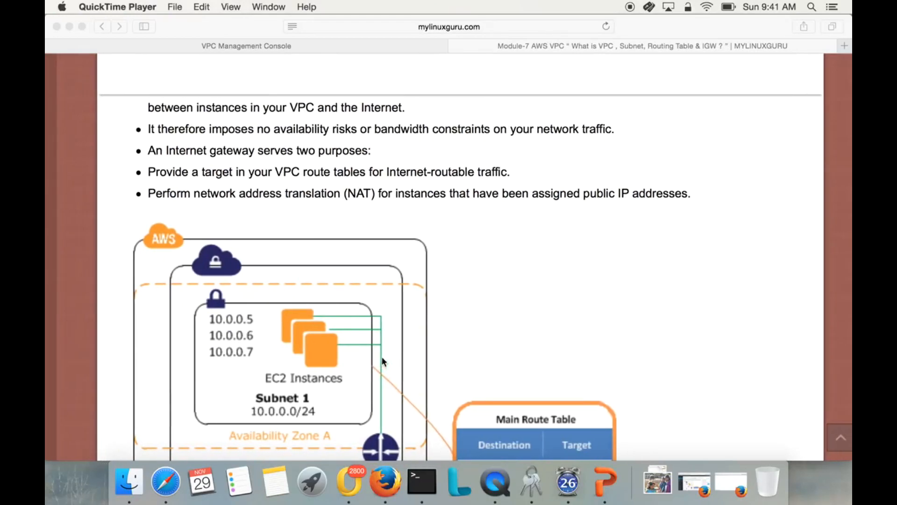
pyautogui.scroll(2, 380, 372)
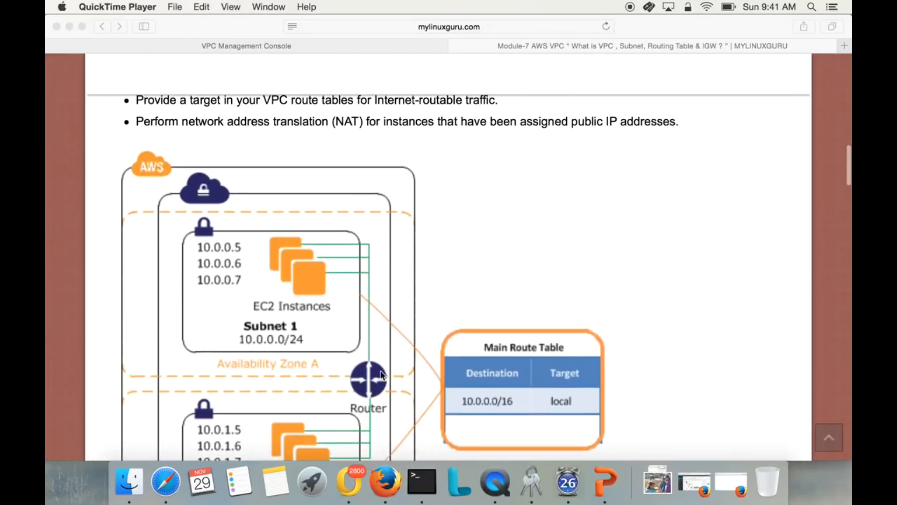
pyautogui.scroll(-4, 381, 372)
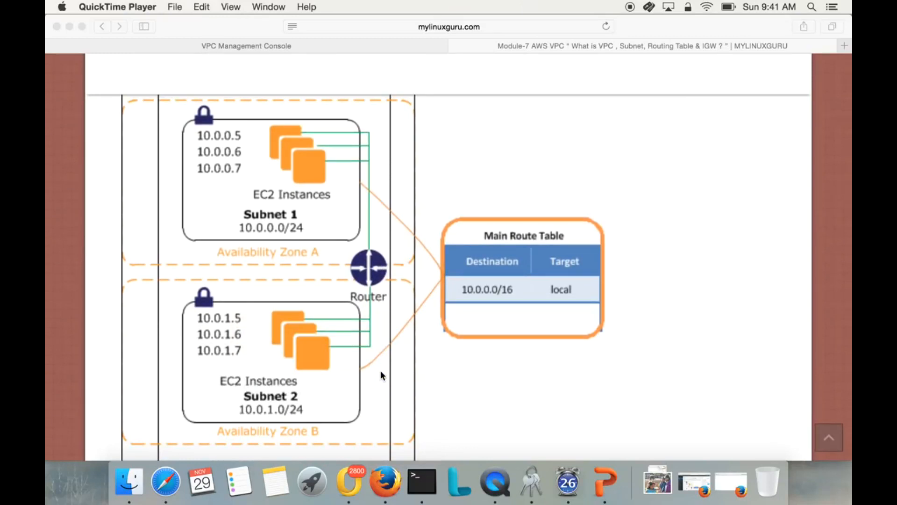
pyautogui.click(378, 371)
pyautogui.press('super+minus')
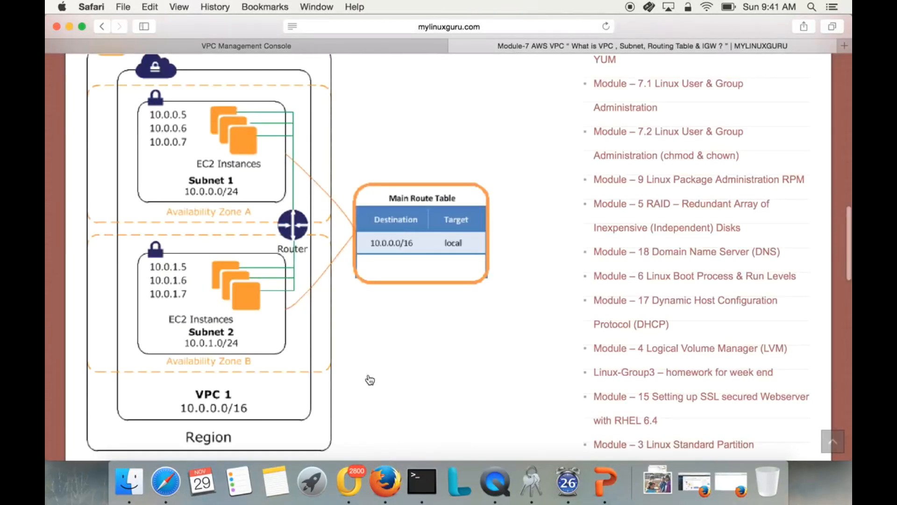
pyautogui.scroll(2, 364, 353)
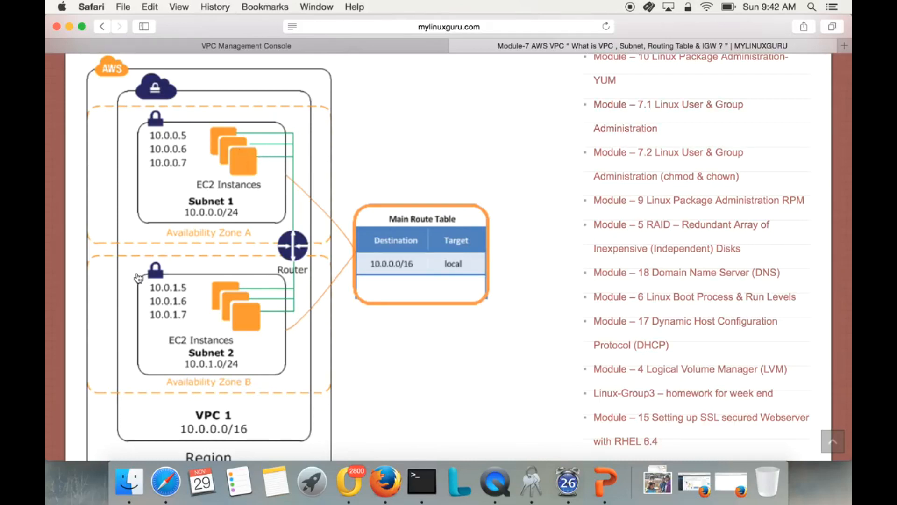
pyautogui.scroll(-1, 274, 319)
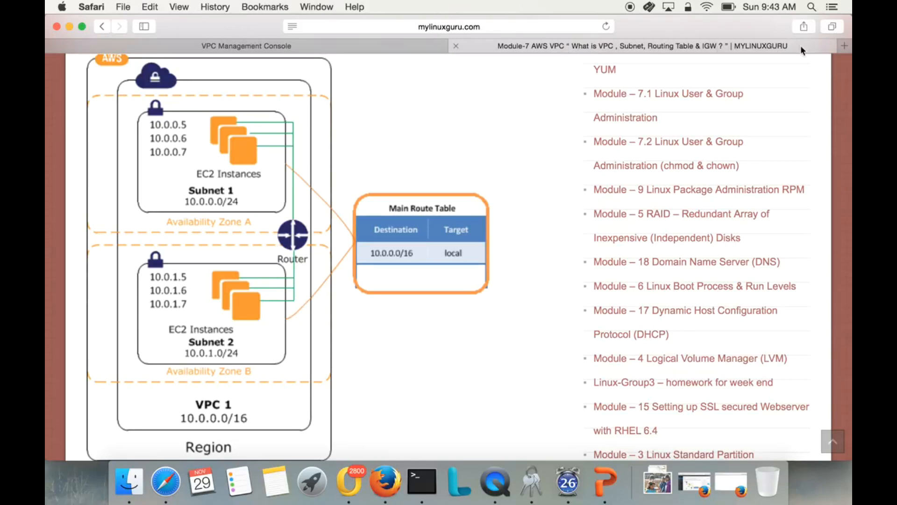
# Open the AWS Management Console in a new browser tab and go to the VPC service.
pyautogui.click(845, 46)
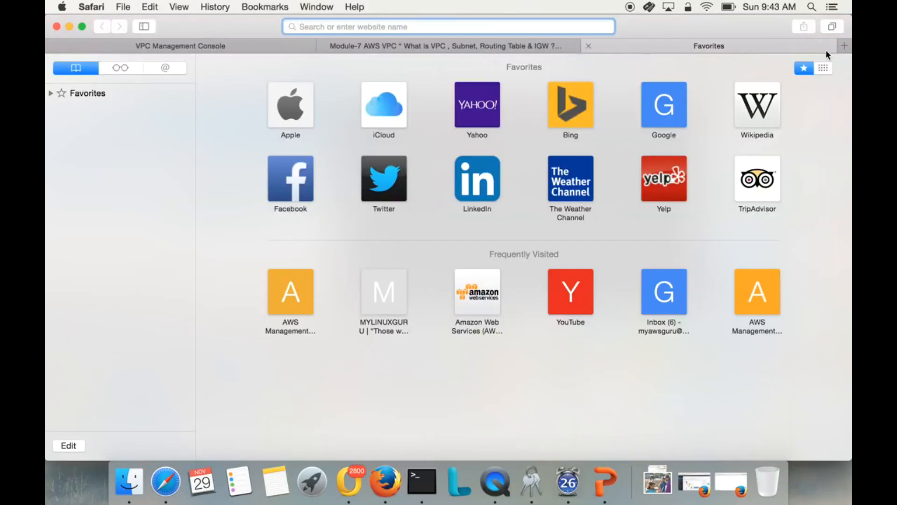
pyautogui.write('co')
pyautogui.press('Return')
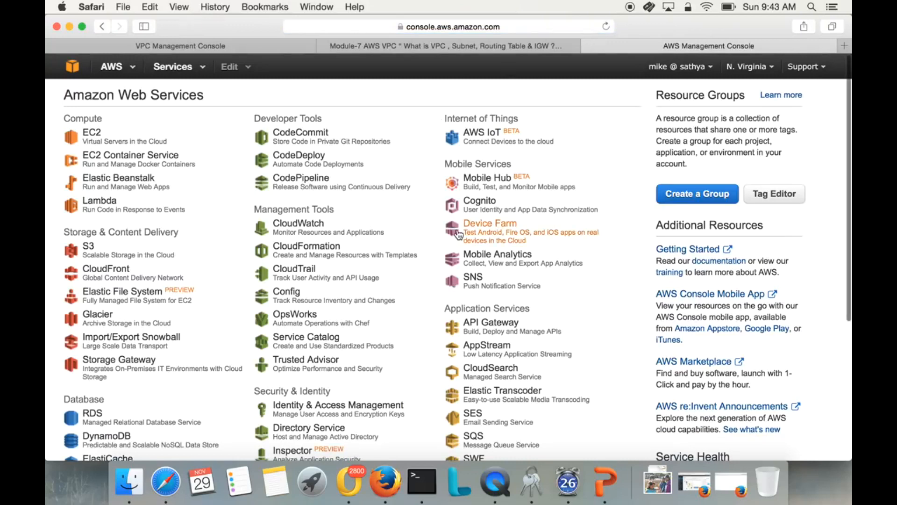
pyautogui.scroll(-5, 127, 356)
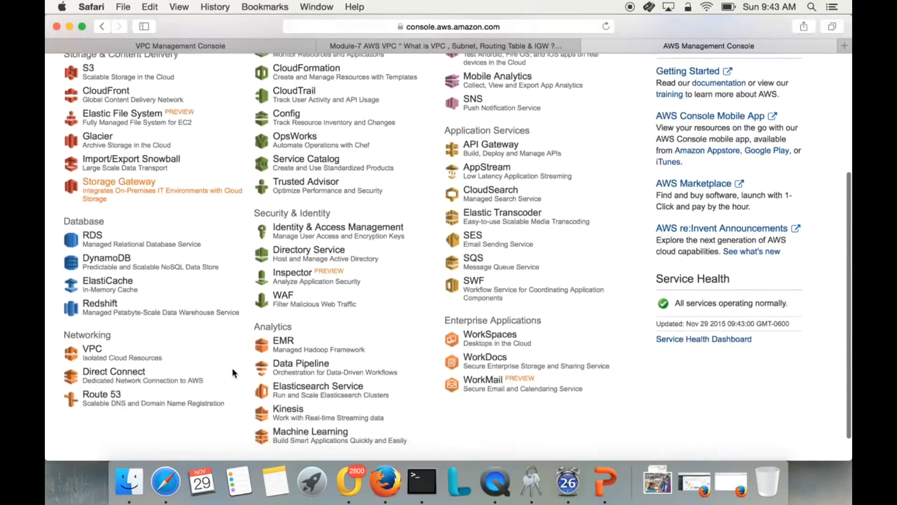
pyautogui.click(95, 326)
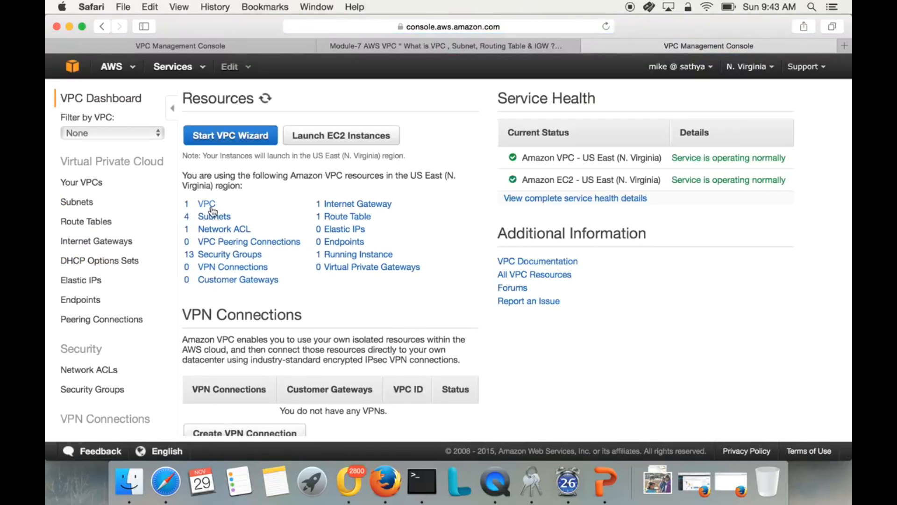
# Look over the selectable AWS regions without changing the current one, and open the list of your VPCs.
pyautogui.click(756, 68)
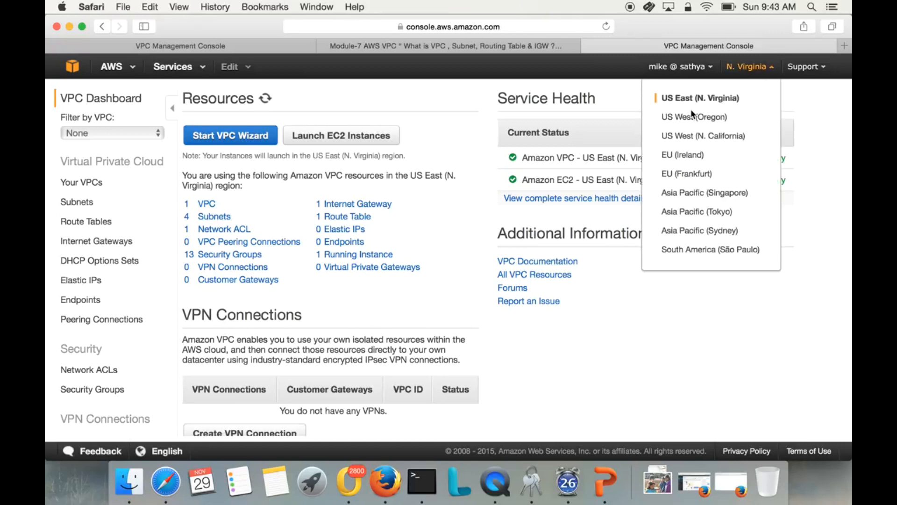
pyautogui.click(452, 110)
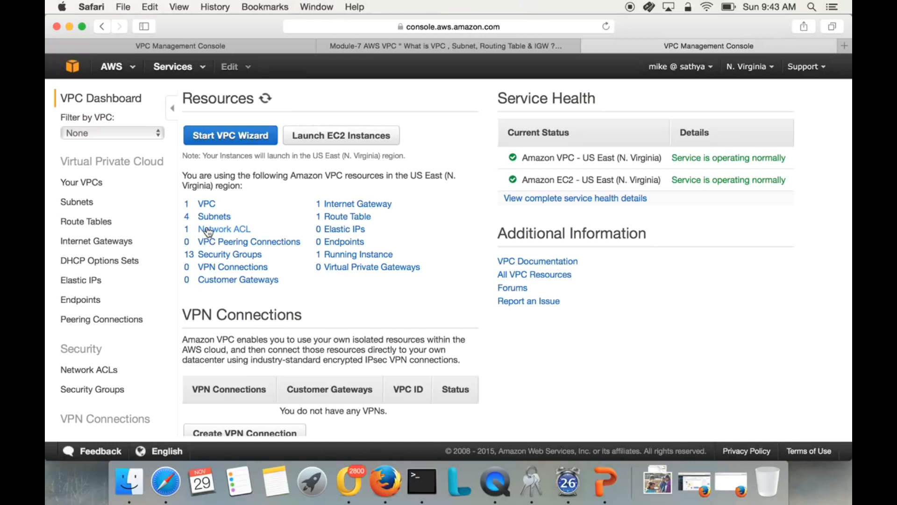
pyautogui.click(95, 186)
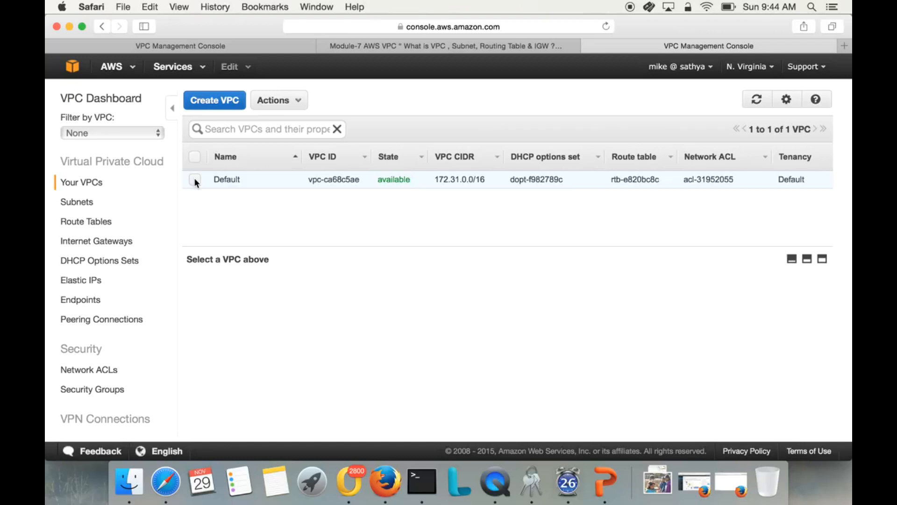
# Start creating a VPC and give it the name tag MYVPC-DFW-office.
pyautogui.click(233, 100)
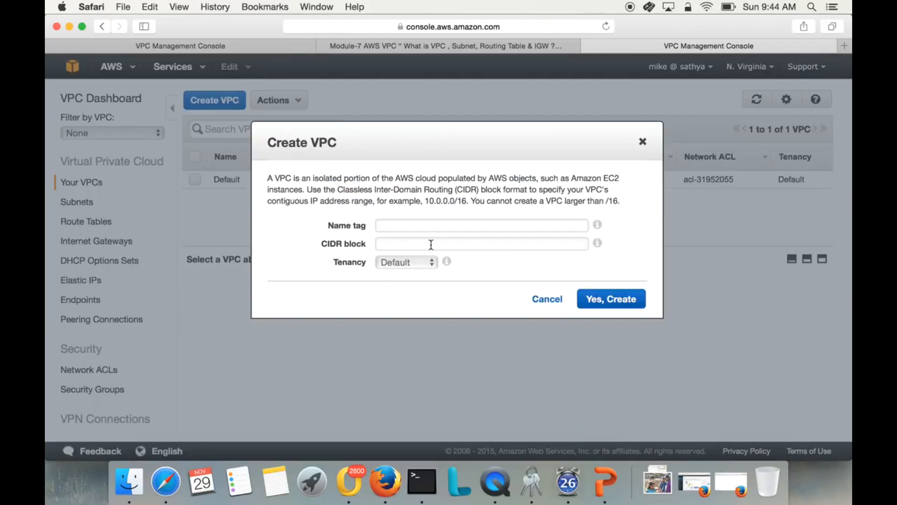
pyautogui.click(420, 228)
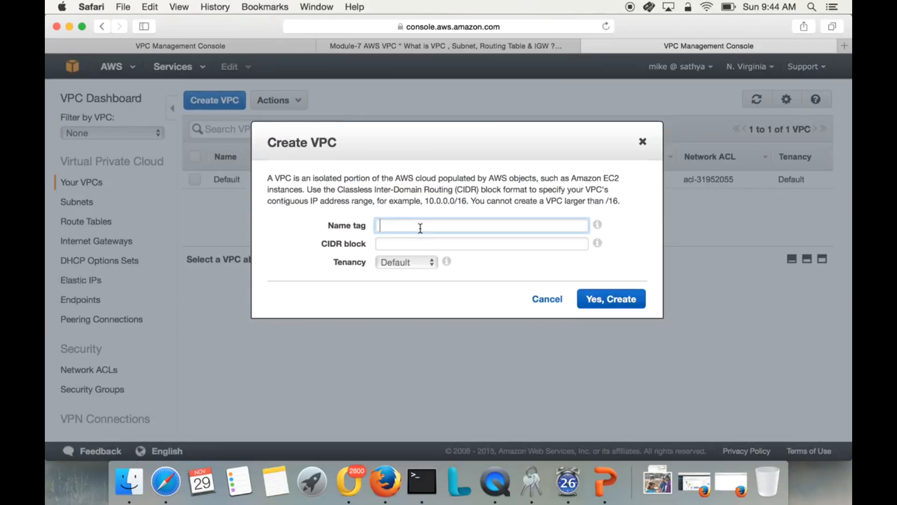
pyautogui.write('MYVPC-DFWoffic')
pyautogui.press('BackSpace')
pyautogui.write('-of')
# Set the new VPC's CIDR block to 192.168.0.0/16.
pyautogui.click(405, 247)
pyautogui.write('192')
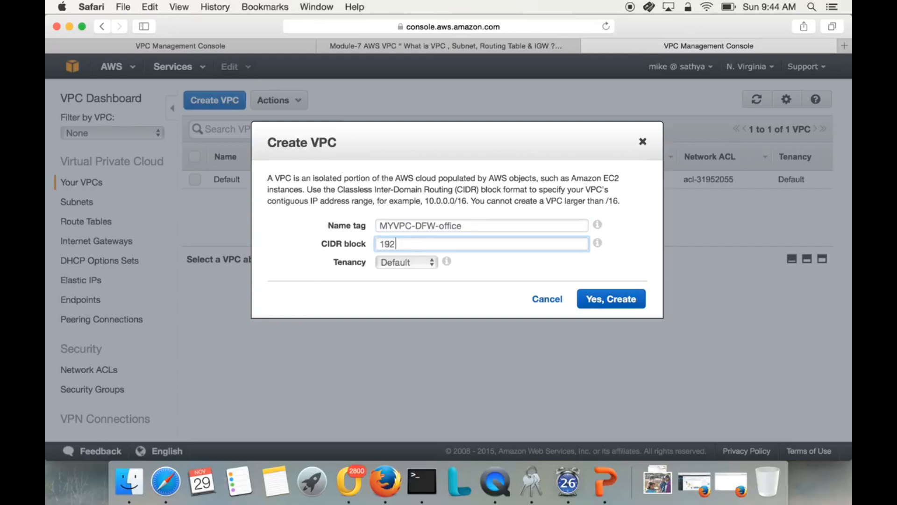
pyautogui.write('.168.0.0/16')
pyautogui.click(451, 287)
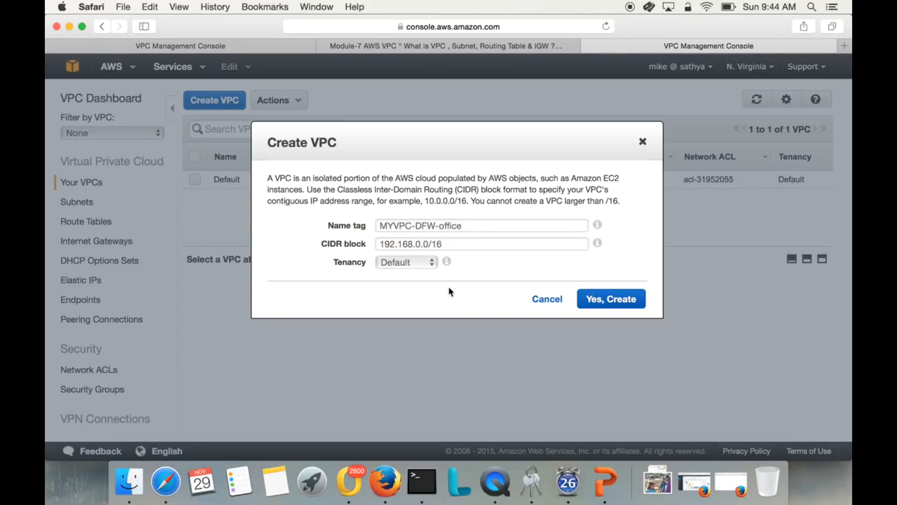
# Keep the tenancy at Default and create the VPC.
pyautogui.click(394, 264)
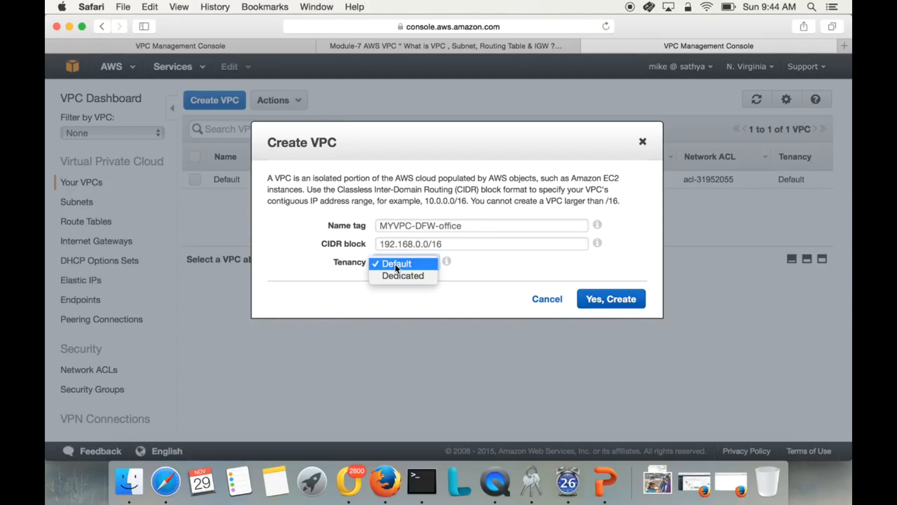
pyautogui.click(397, 264)
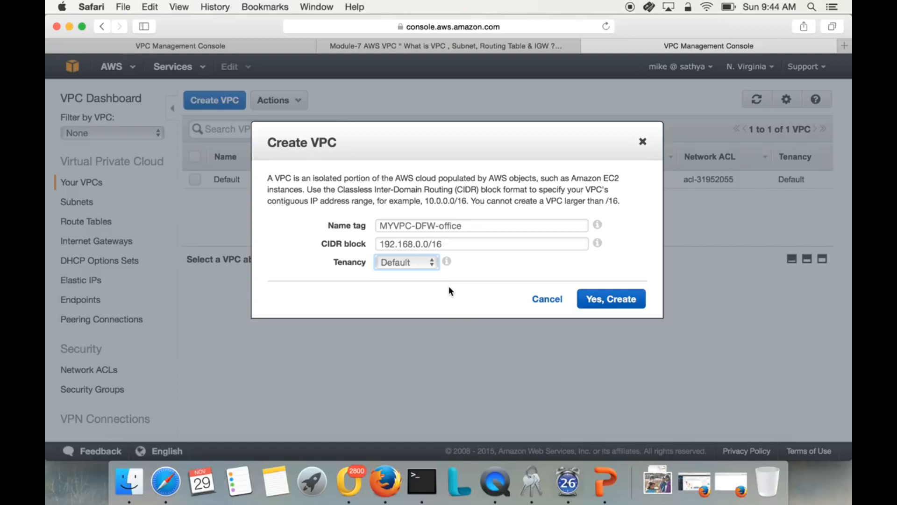
pyautogui.click(597, 307)
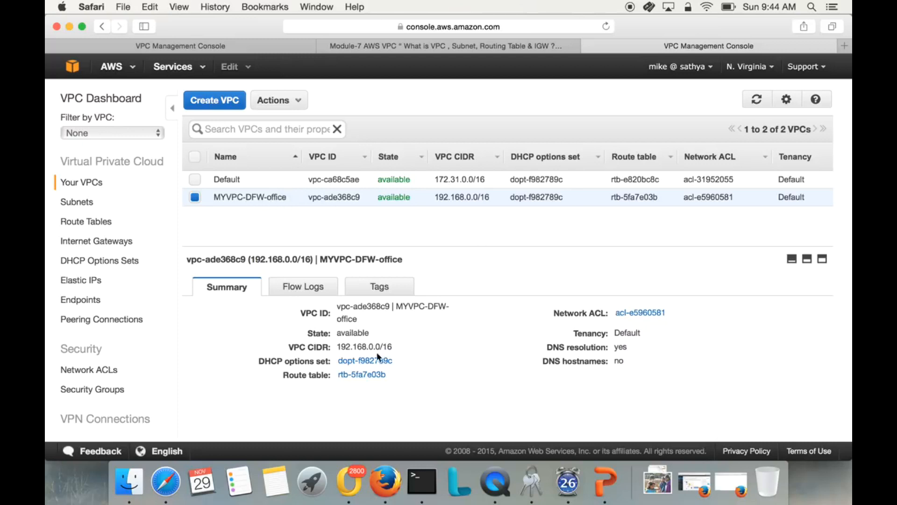
# Check the CIDR of the new MYVPC-DFW-office VPC in its summary, and open the list of subnets.
pyautogui.moveTo(336, 346); pyautogui.dragTo(399, 346)
pyautogui.click(420, 378)
pyautogui.click(86, 204)
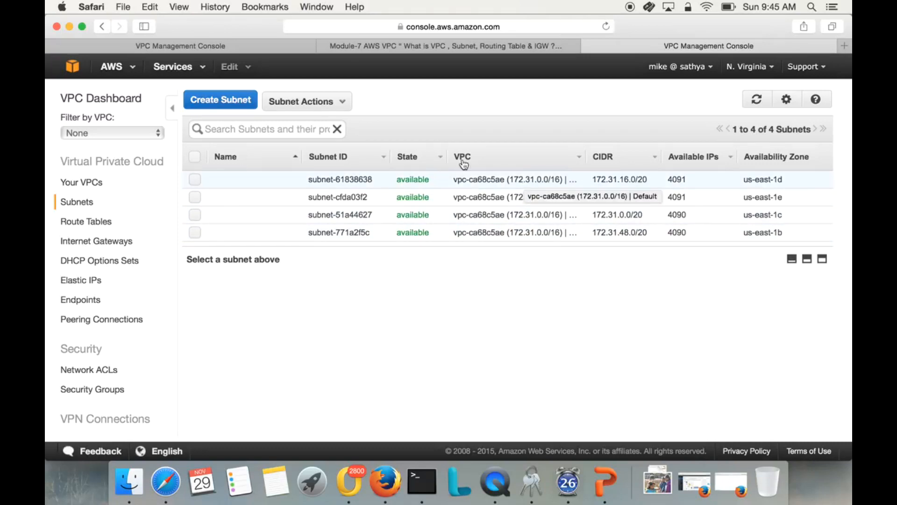
# Start creating a subnet and enter DFW-Public as the beginning of its name tag.
pyautogui.click(232, 107)
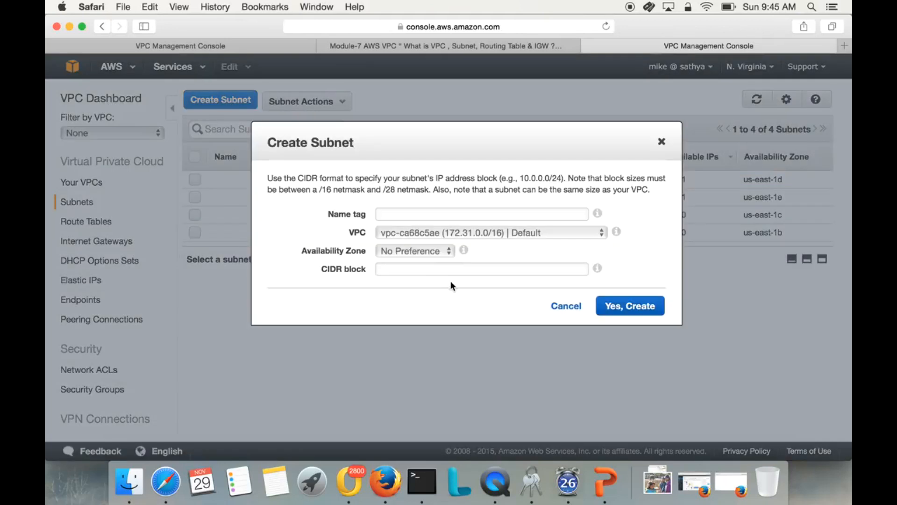
pyautogui.click(451, 213)
pyautogui.write('DFW-P')
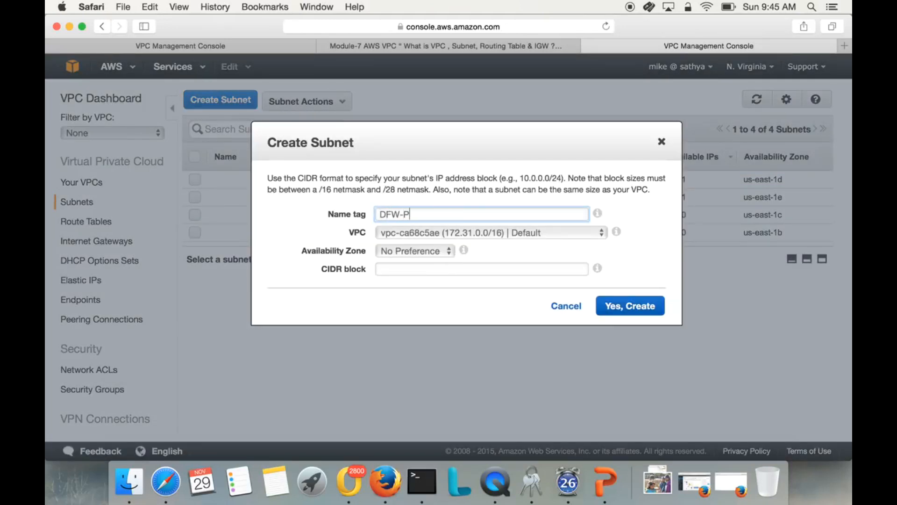
pyautogui.write('ublic-Subnet-10')
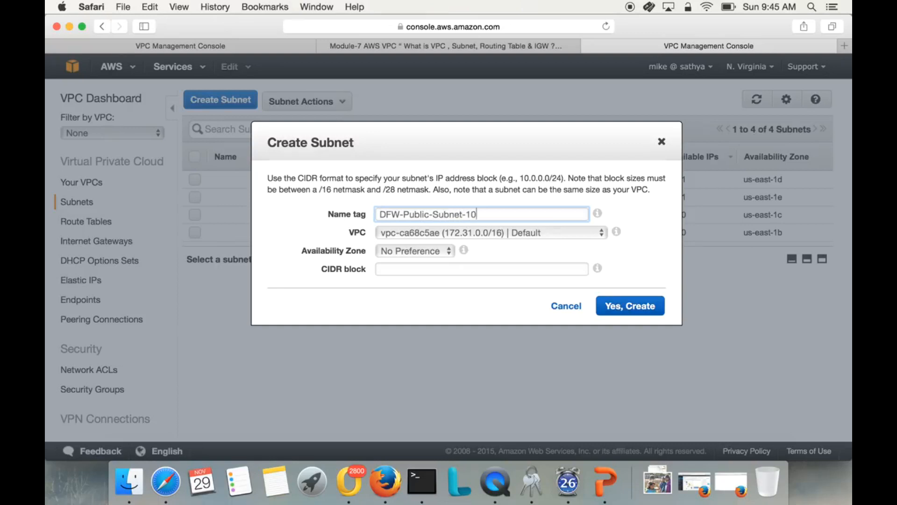
pyautogui.press('BackSpace')
pyautogui.press('BackSpace')
pyautogui.press('BackSpace')
pyautogui.press('BackSpace')
pyautogui.press('BackSpace')
pyautogui.press('BackSpace')
pyautogui.press('BackSpace')
pyautogui.press('BackSpace')
pyautogui.press('BackSpace')
pyautogui.press('BackSpace')
pyautogui.write('-10')
pyautogui.write('.10')
# Complete the subnet's name tag as DFW-Public-192.168.10.x.
pyautogui.press('BackSpace')
pyautogui.press('BackSpace')
pyautogui.press('BackSpace')
pyautogui.press('BackSpace')
pyautogui.press('BackSpace')
pyautogui.write('192.169')
pyautogui.press('BackSpace')
pyautogui.write('8.10.x')
# Assign the subnet to the MYVPC-DFW-office VPC and leave its availability zone at No Preference.
pyautogui.click(442, 234)
pyautogui.click(440, 244)
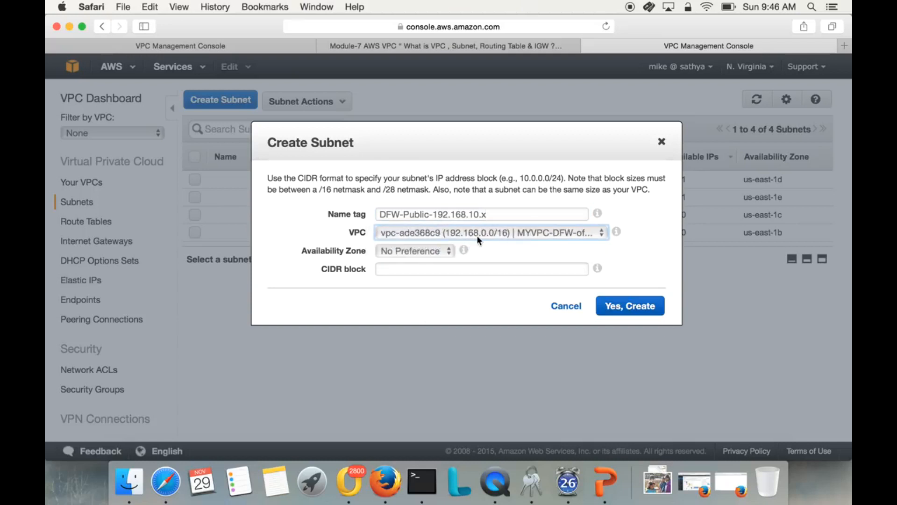
pyautogui.click(456, 235)
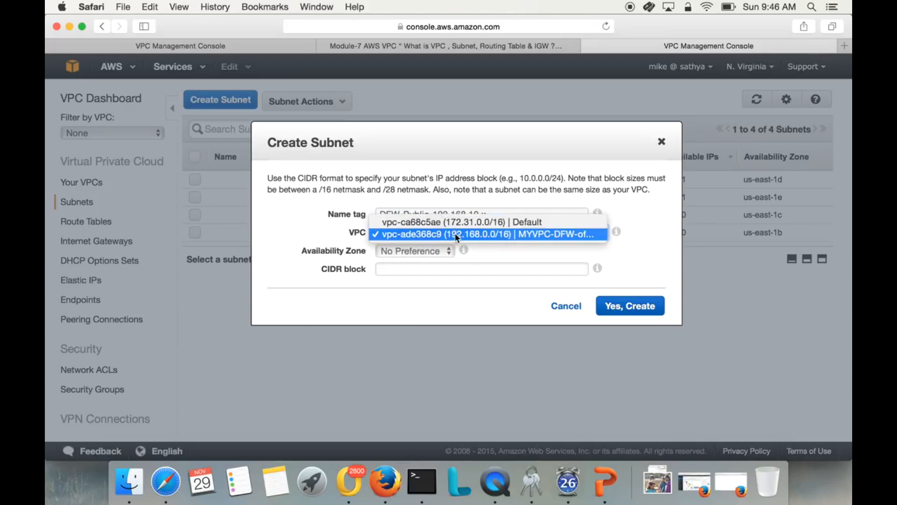
pyautogui.click(456, 234)
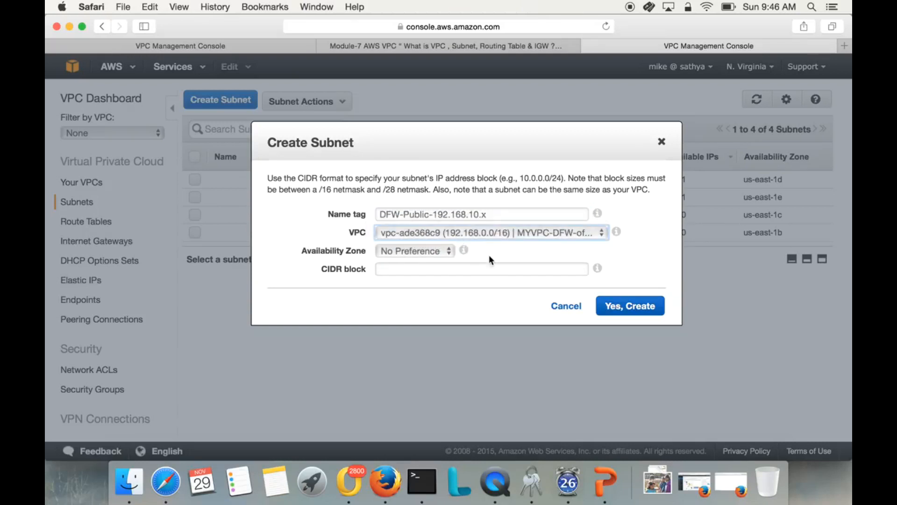
pyautogui.click(448, 251)
pyautogui.click(462, 252)
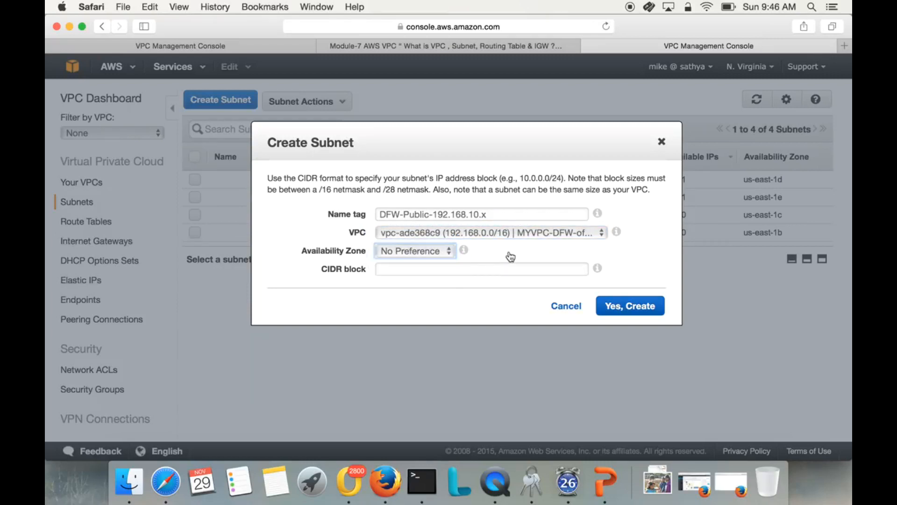
# Set the subnet's CIDR block to 192.168.10.0/24 and create the subnet.
pyautogui.click(499, 274)
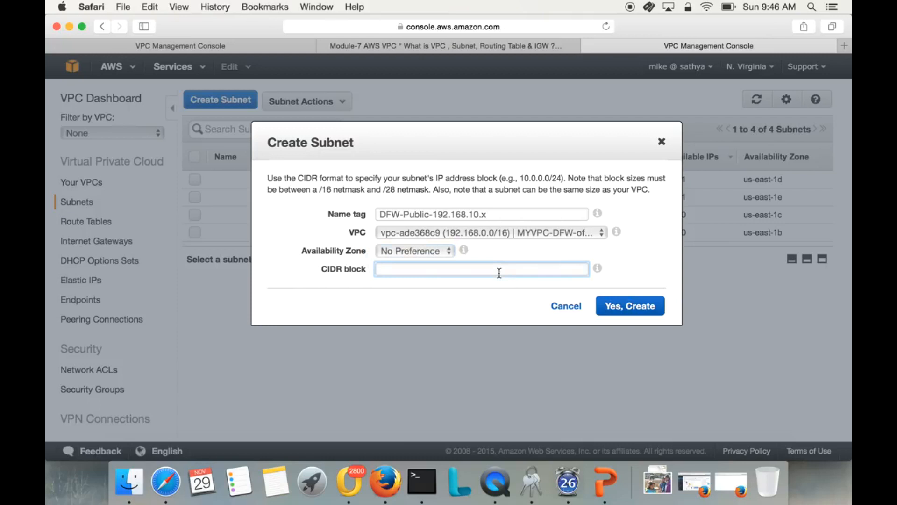
pyautogui.write('192.168.10.0/24')
pyautogui.click(491, 298)
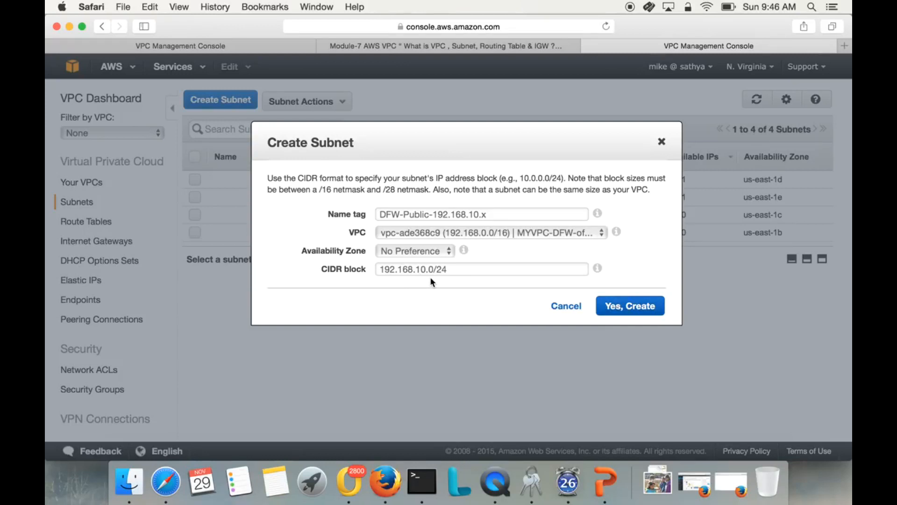
pyautogui.click(623, 307)
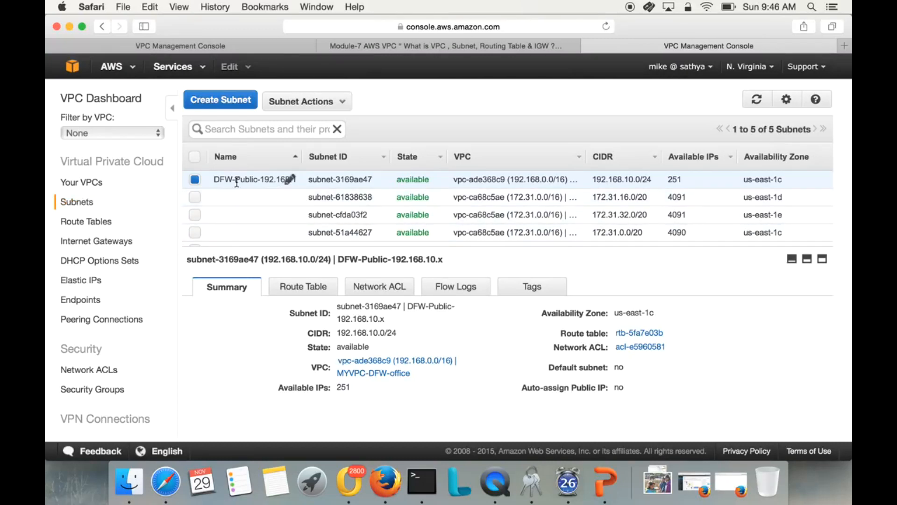
# Widen the Name column and review the new DFW-Public subnet's CIDR and route table entries.
pyautogui.moveTo(302, 161); pyautogui.dragTo(323, 161)
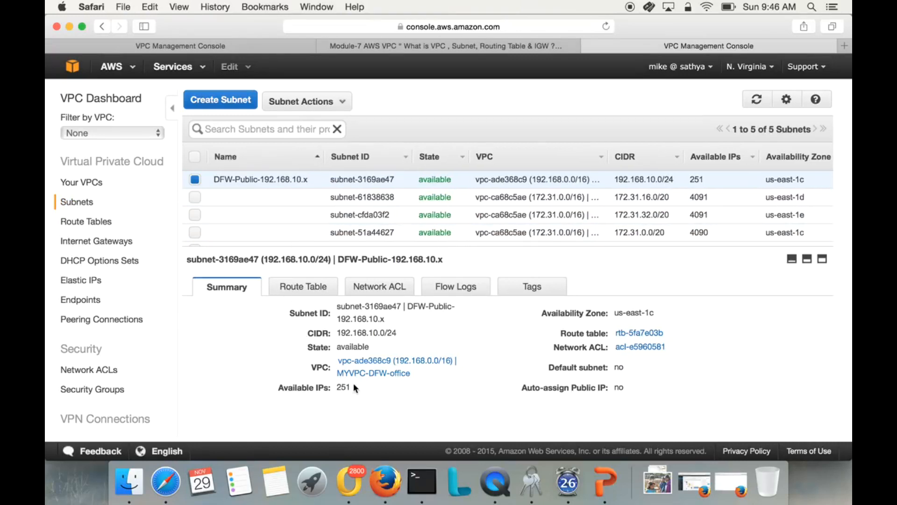
pyautogui.moveTo(336, 333); pyautogui.dragTo(401, 332)
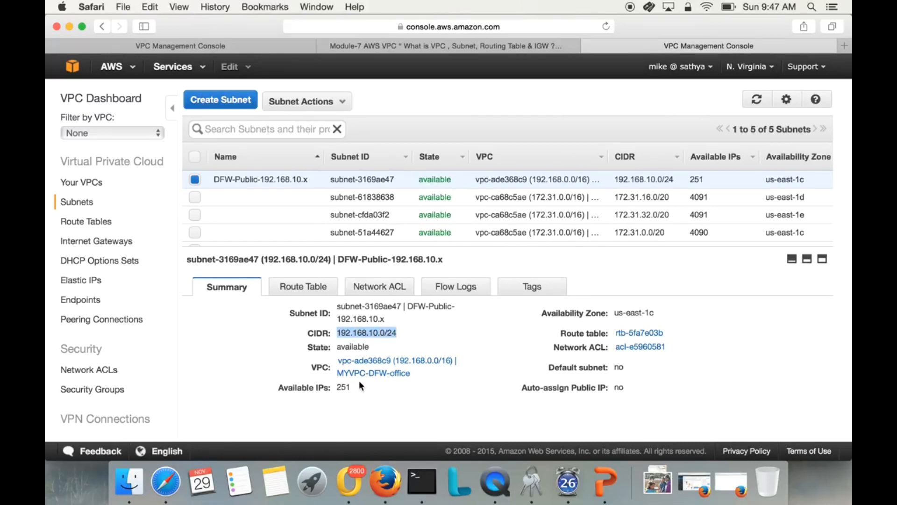
pyautogui.click(316, 287)
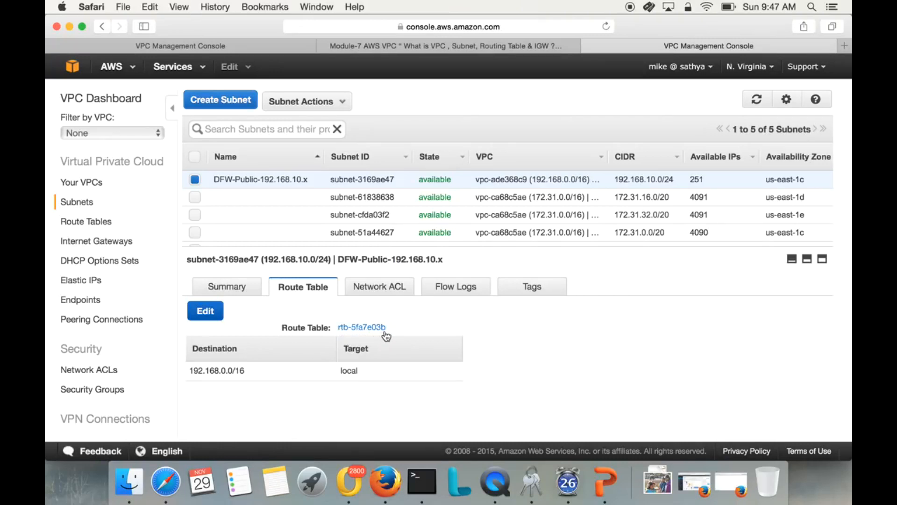
pyautogui.moveTo(190, 372); pyautogui.dragTo(361, 380)
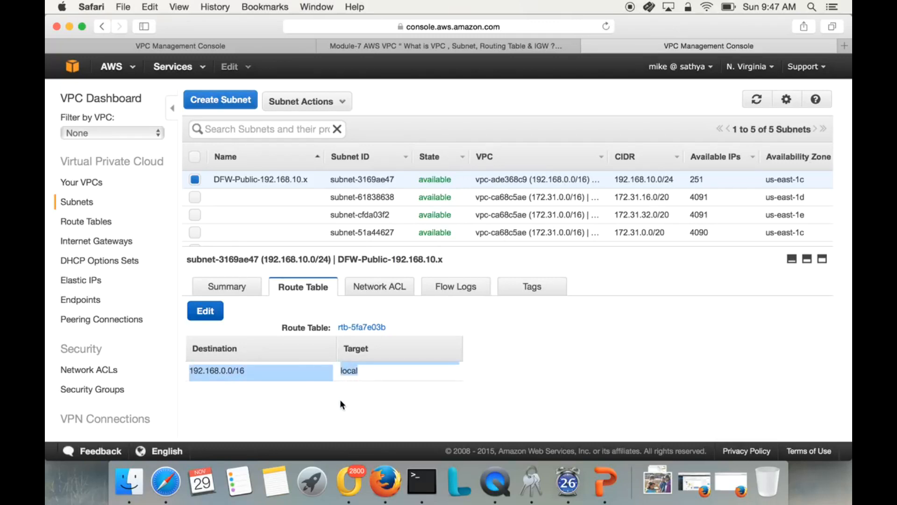
pyautogui.click(450, 375)
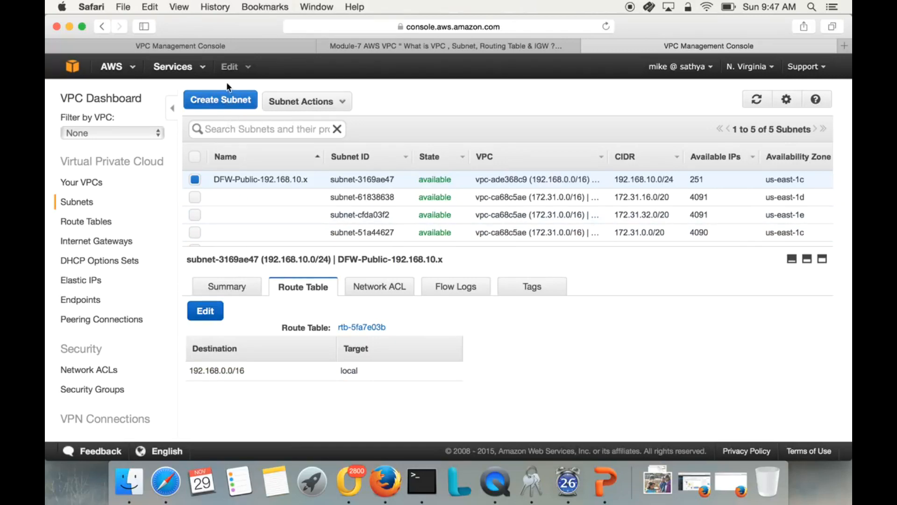
# Start creating another subnet with the name tag DFW-Private-192.168.20.x.
pyautogui.click(222, 99)
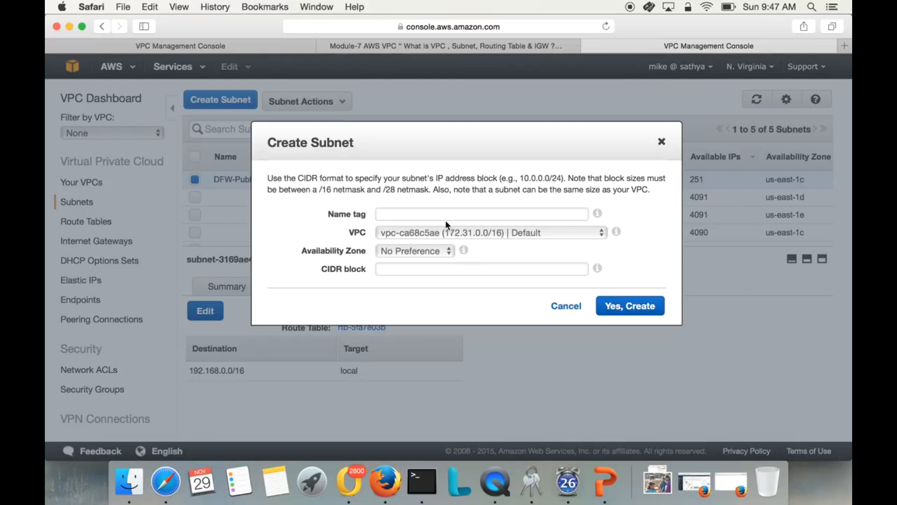
pyautogui.click(448, 214)
pyautogui.write('192.1')
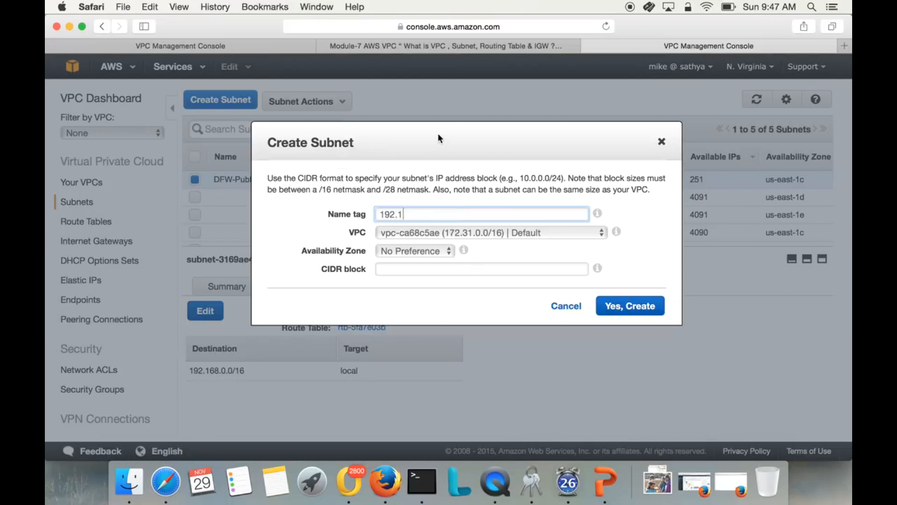
pyautogui.moveTo(425, 131); pyautogui.dragTo(486, 138)
pyautogui.press('BackSpace')
pyautogui.press('BackSpace')
pyautogui.press('BackSpace')
pyautogui.press('BackSpace')
pyautogui.press('BackSpace')
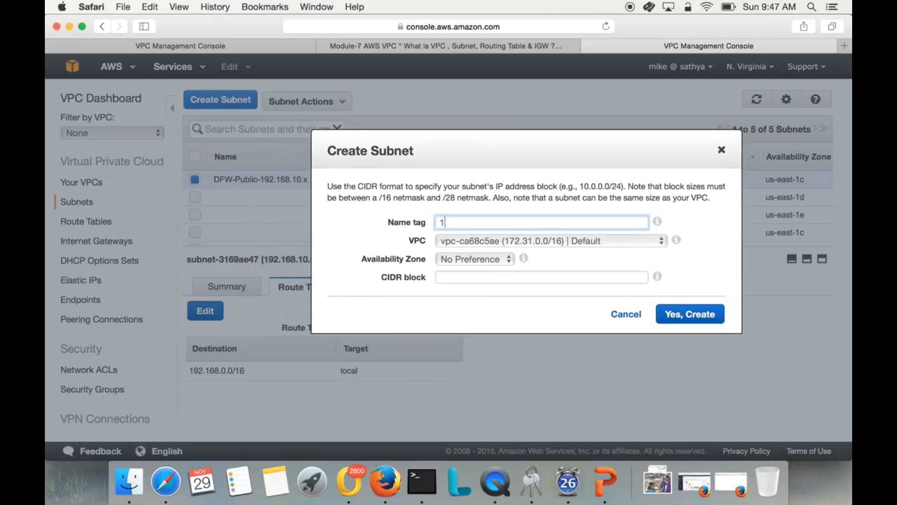
pyautogui.write('DFW-Private-192.16')
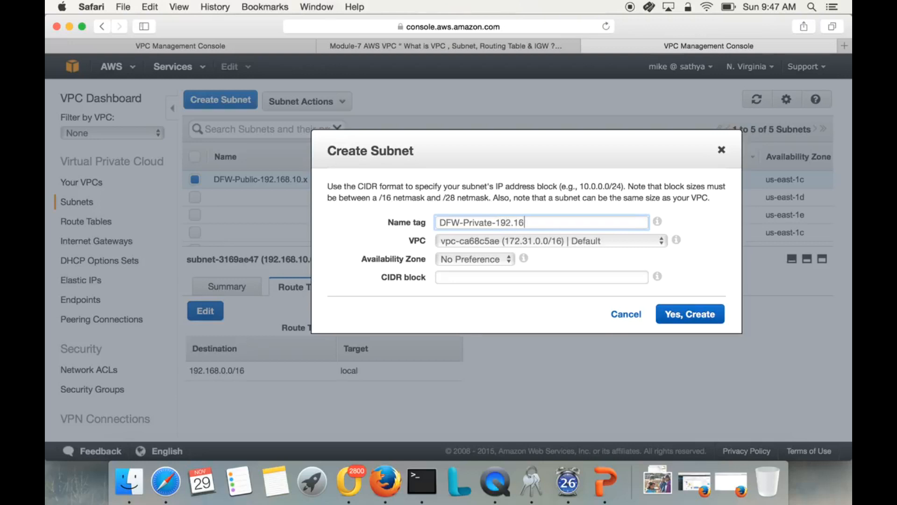
pyautogui.write('8.20.x')
# Assign the private subnet to the MYVPC-DFW-office VPC and check its name tag.
pyautogui.click(556, 245)
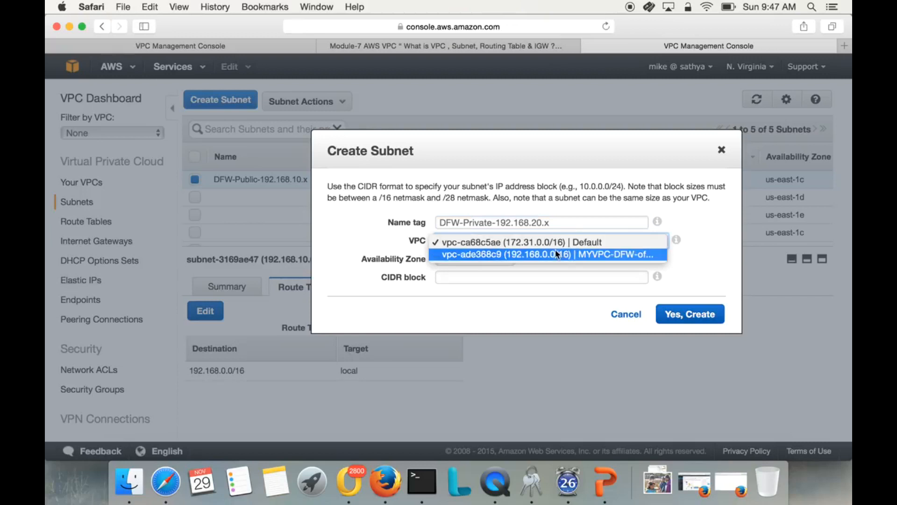
pyautogui.click(554, 253)
pyautogui.moveTo(493, 222); pyautogui.dragTo(550, 222)
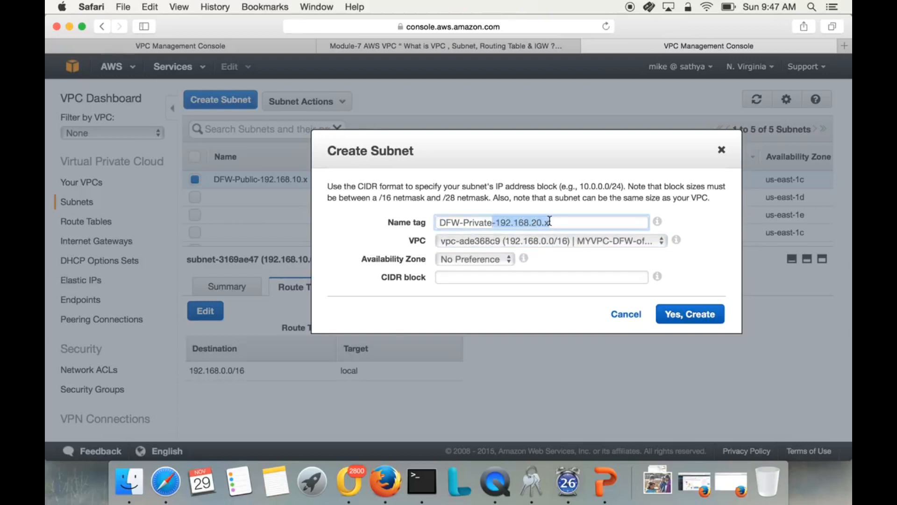
pyautogui.click(568, 250)
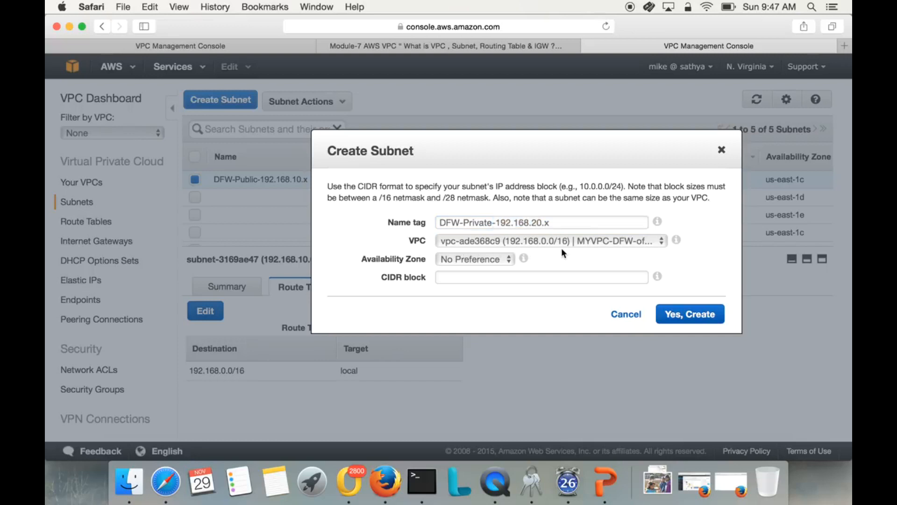
# Set the private subnet's CIDR block to 192.168.20.0/24 and create it.
pyautogui.click(543, 281)
pyautogui.write('192.1')
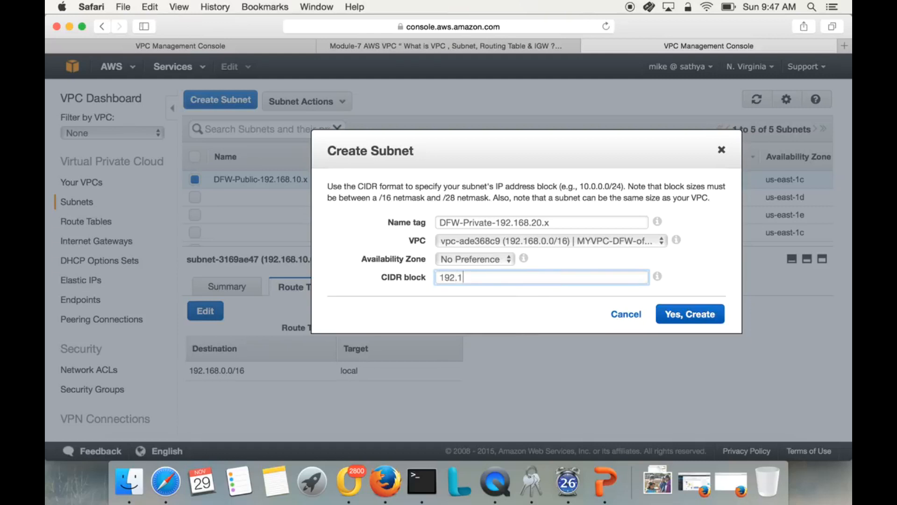
pyautogui.write('68.20.0/24')
pyautogui.click(688, 320)
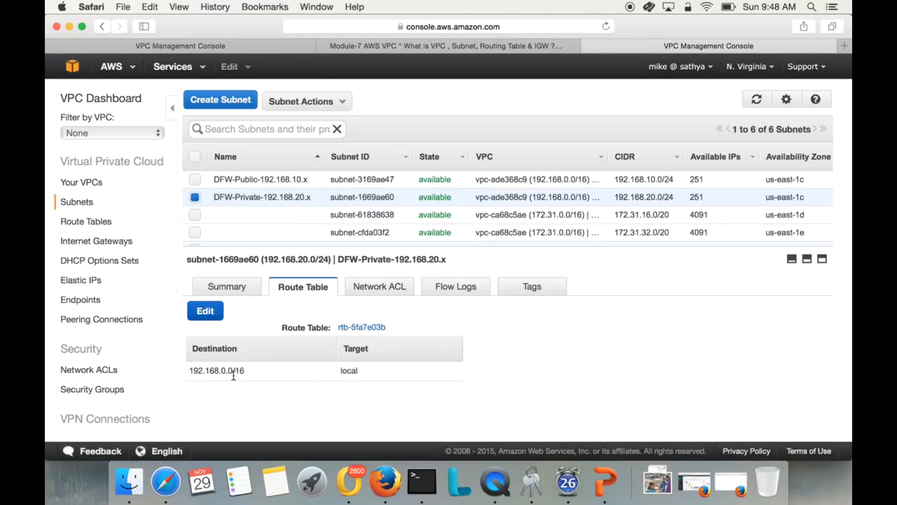
# Compare the route table entries of the DFW-Public and DFW-Private subnets.
pyautogui.doubleClick(214, 370)
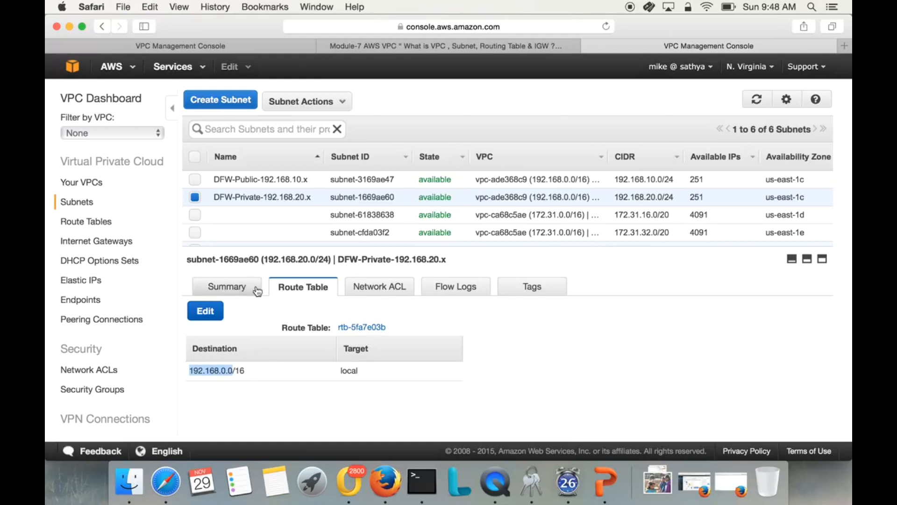
pyautogui.click(259, 179)
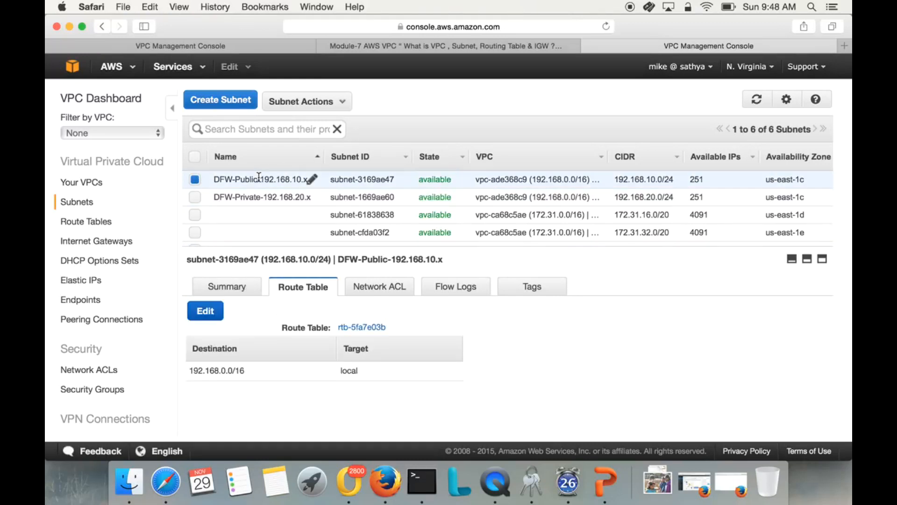
pyautogui.click(261, 197)
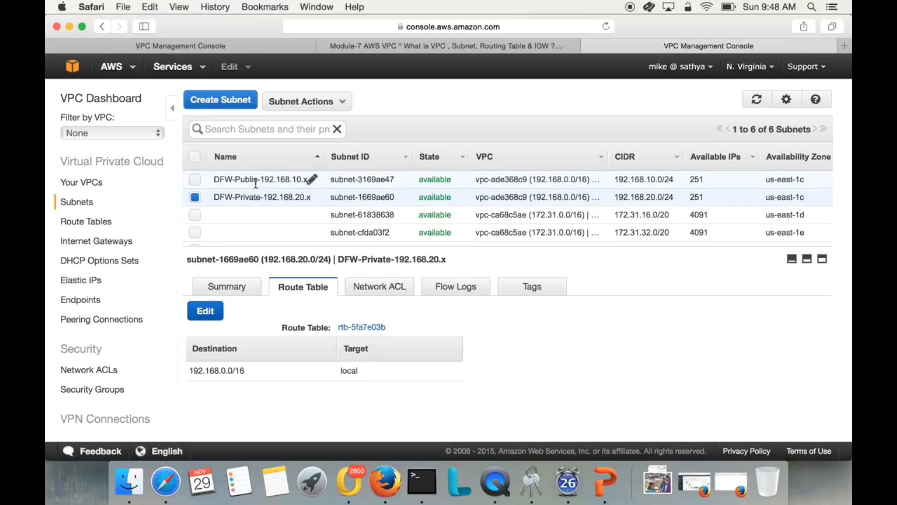
pyautogui.click(255, 182)
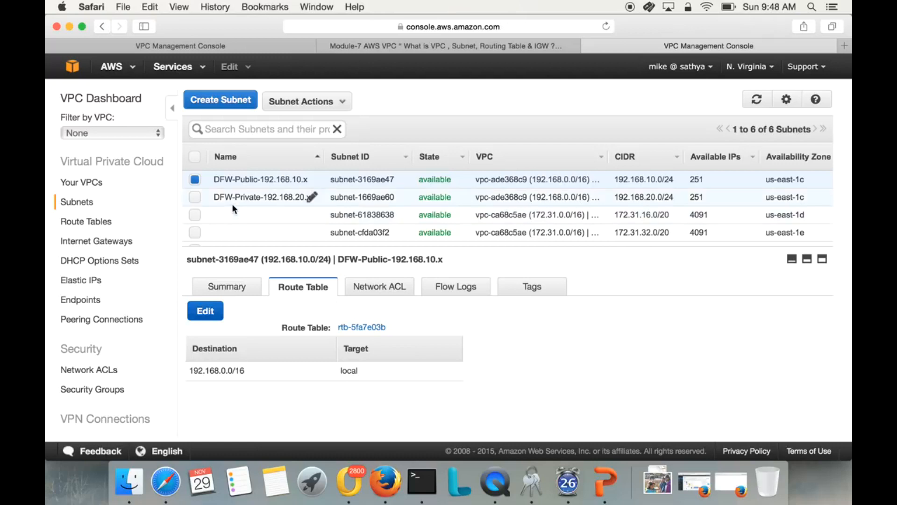
# Create an internet gateway with the name tag DFW-Public-IGW.
pyautogui.click(133, 244)
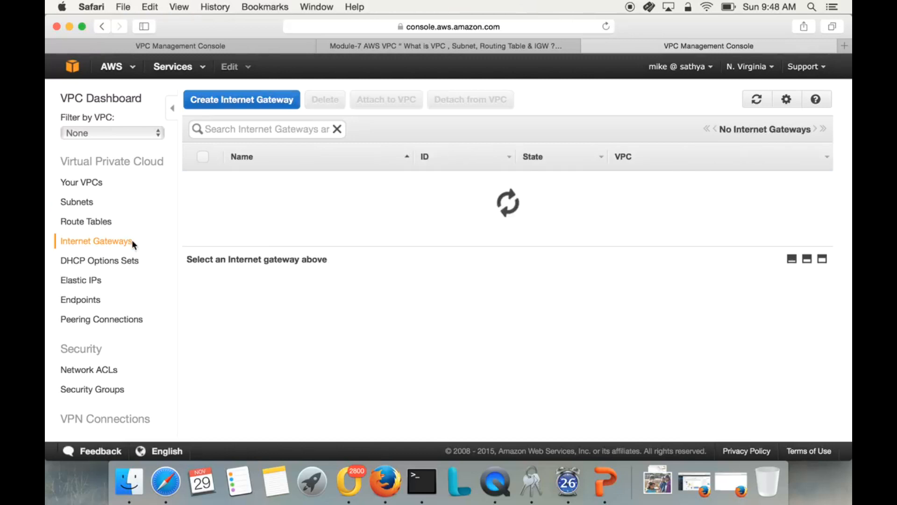
pyautogui.click(263, 110)
pyautogui.click(398, 207)
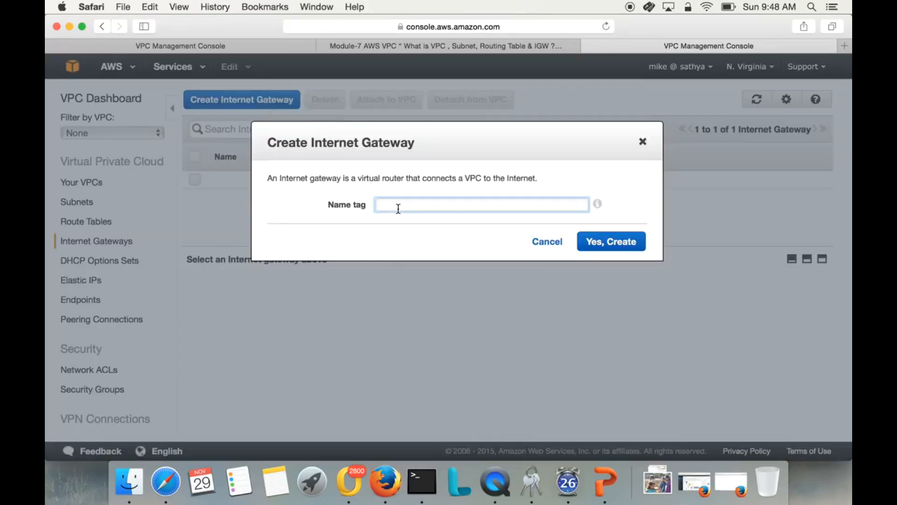
pyautogui.write('DFW-Public-GW')
pyautogui.click(433, 204)
pyautogui.write('IGW')
pyautogui.click(642, 246)
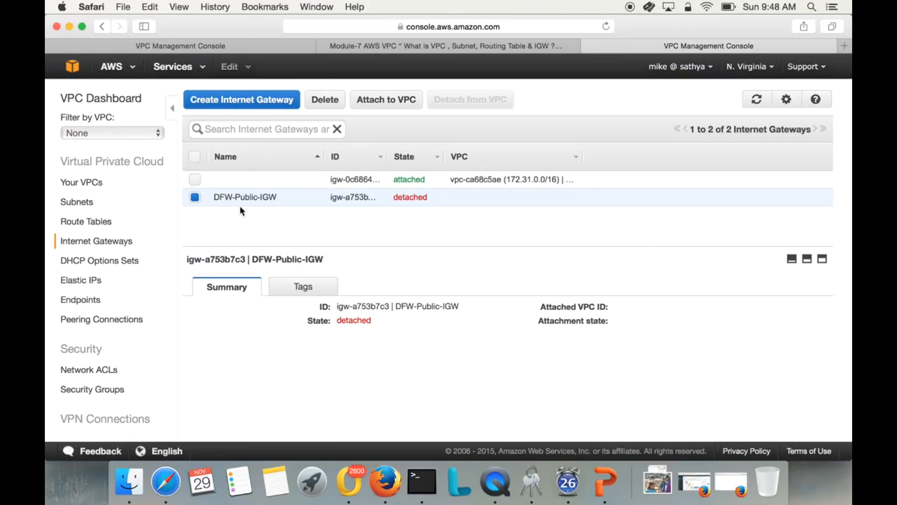
# Attach the DFW-Public-IGW internet gateway to the MYVPC-DFW-office VPC.
pyautogui.click(368, 100)
pyautogui.click(442, 215)
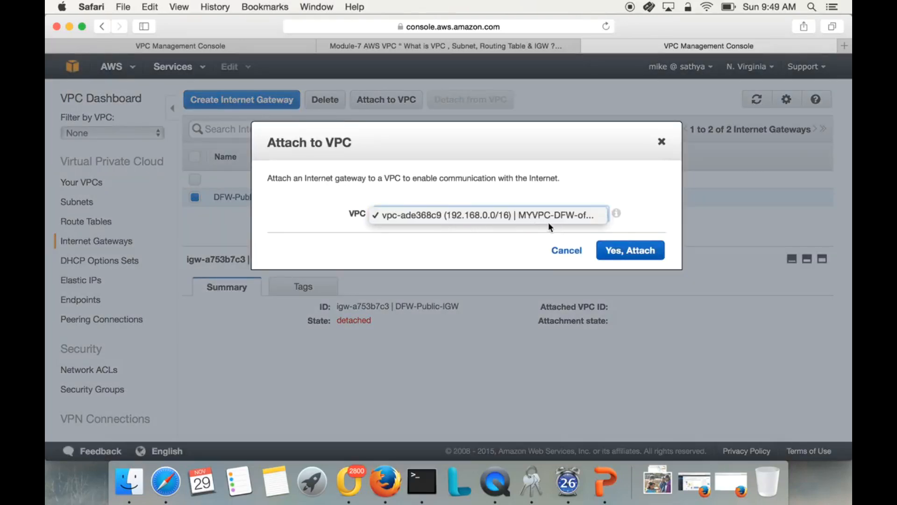
pyautogui.click(638, 257)
pyautogui.click(641, 256)
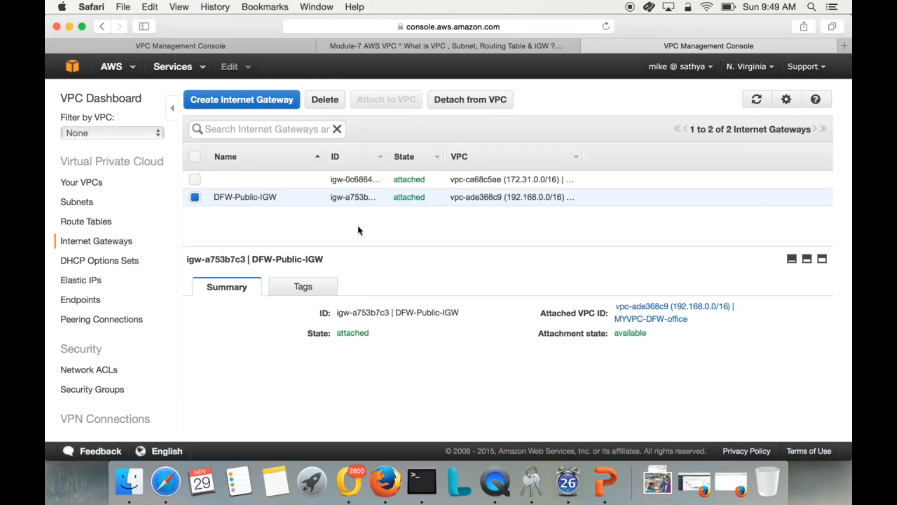
# Return to the subnets and open the route table linked to the DFW-Public subnet, leaving its association as is.
pyautogui.click(70, 201)
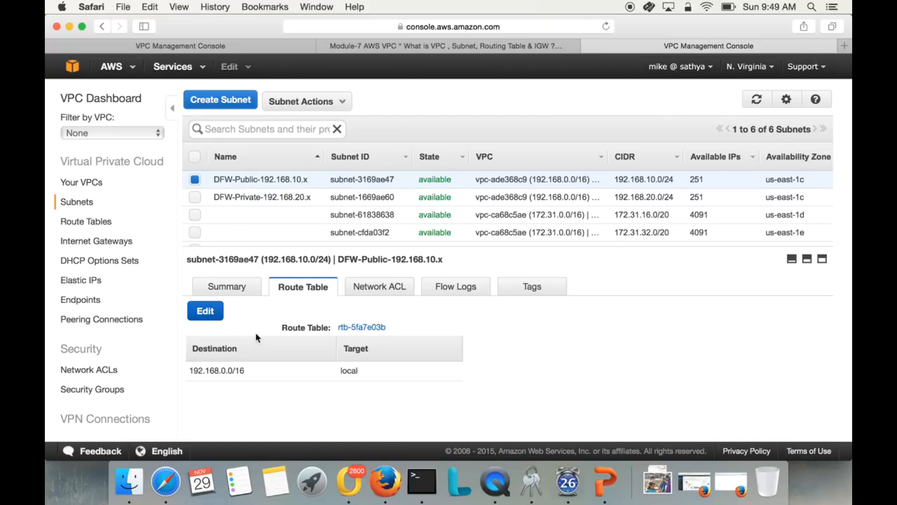
pyautogui.click(250, 180)
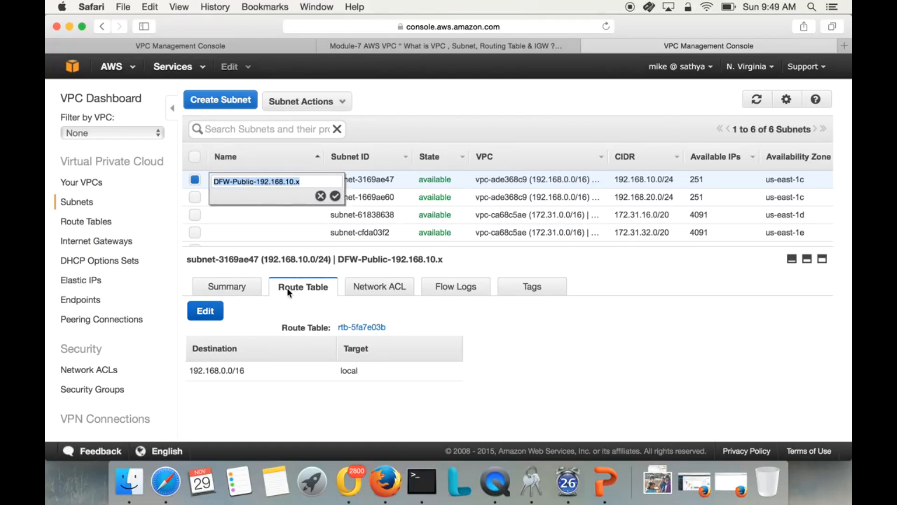
pyautogui.click(208, 315)
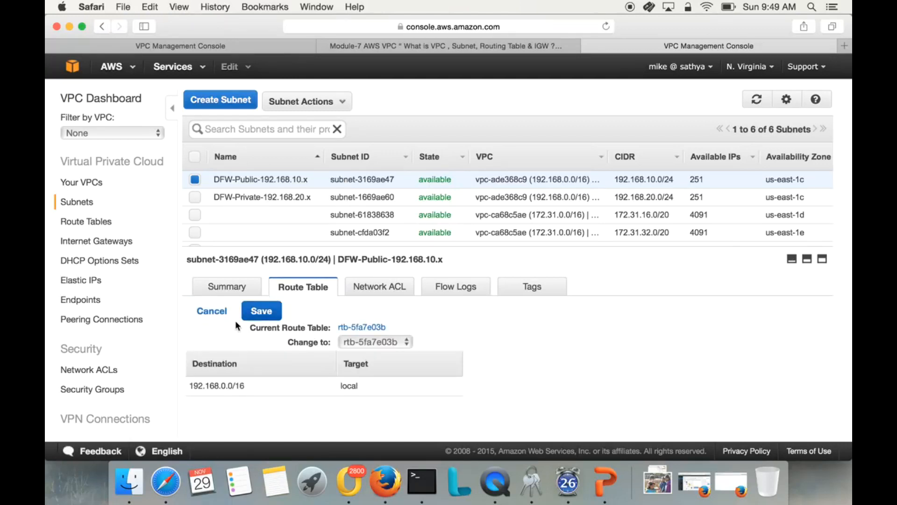
pyautogui.click(215, 311)
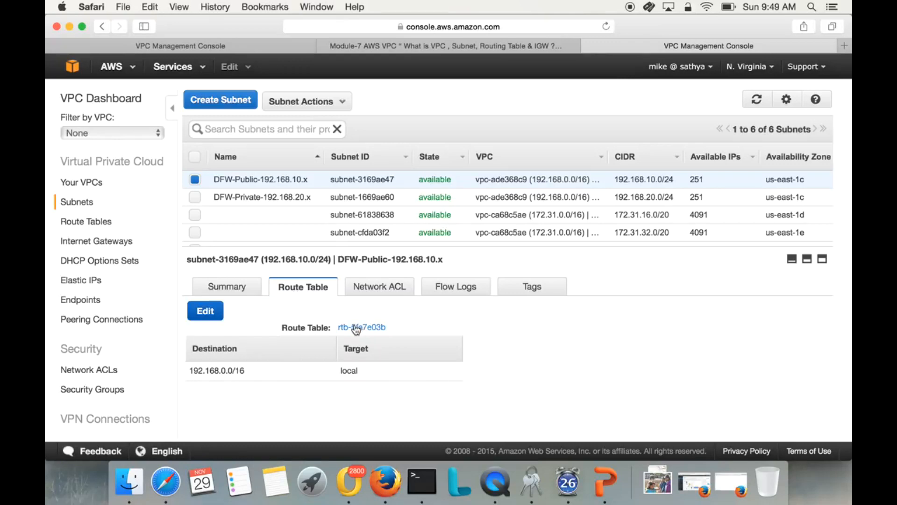
pyautogui.click(355, 329)
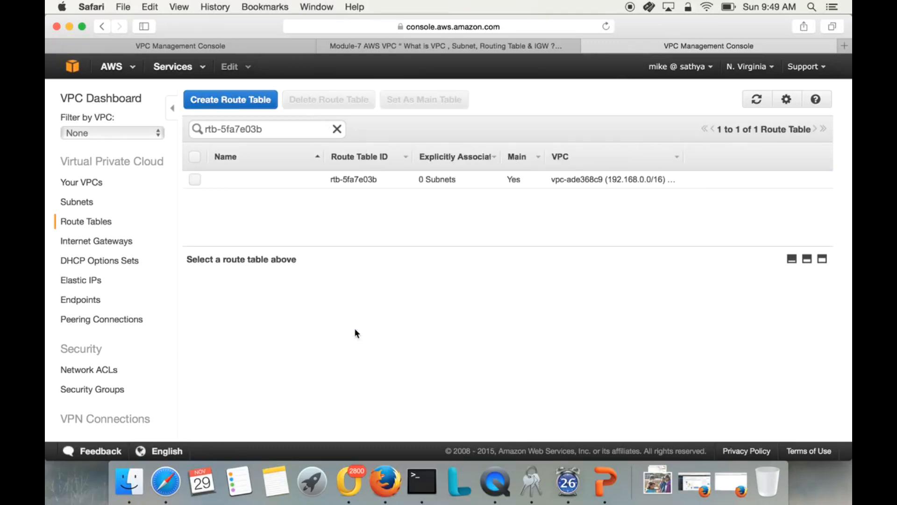
# Add a route to the MYVPC-DFW-office main route table with destination 0.0.0.0/0 and the DFW-Public-IGW gateway as target.
pyautogui.click(195, 180)
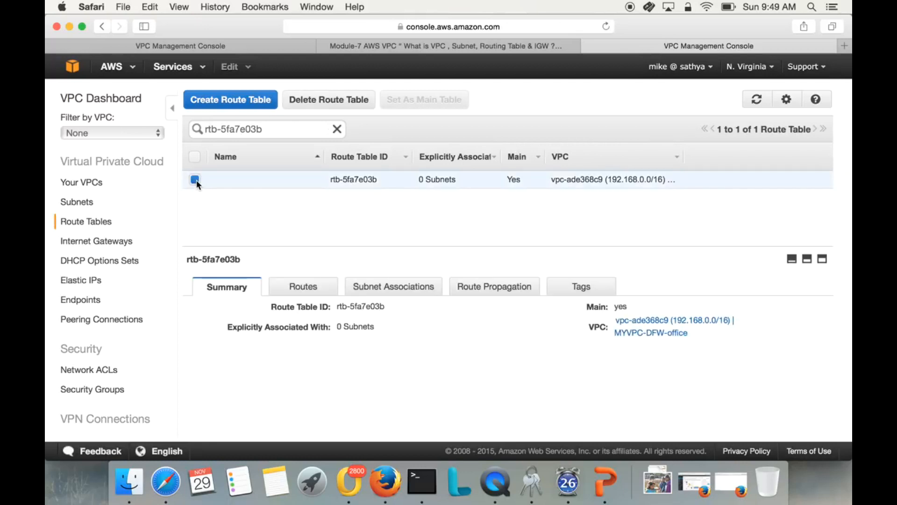
pyautogui.click(303, 288)
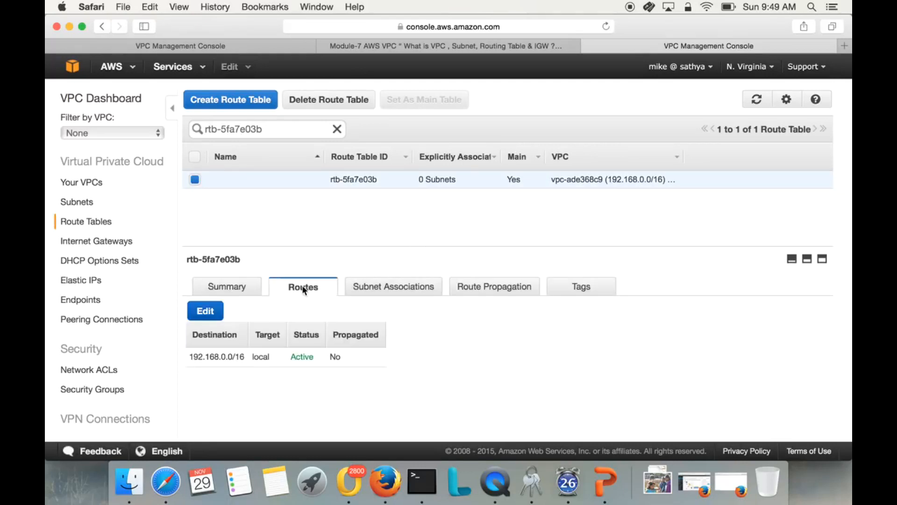
pyautogui.click(206, 311)
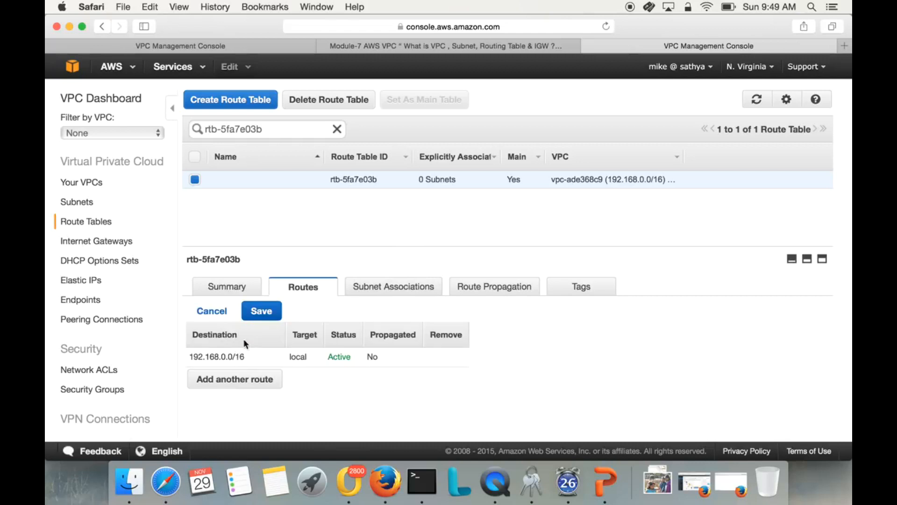
pyautogui.click(231, 381)
pyautogui.click(239, 377)
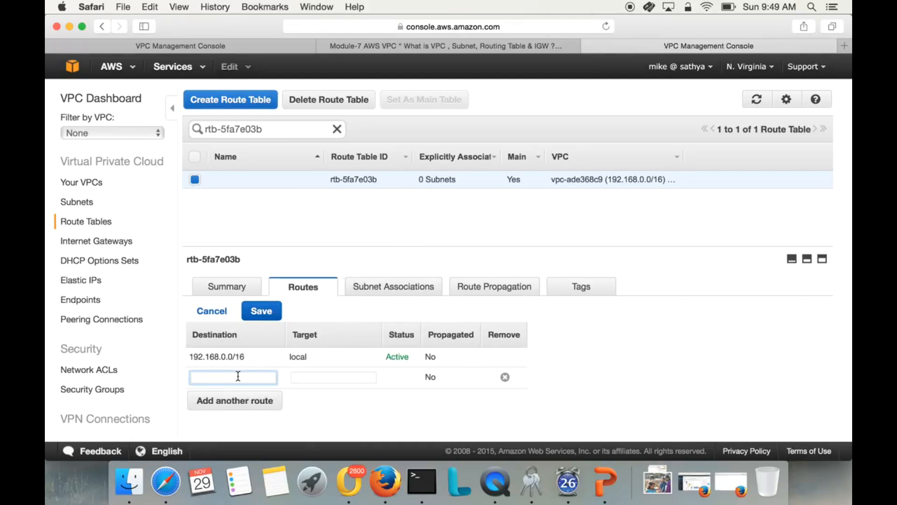
pyautogui.write('0.0.0/0')
pyautogui.press('Tab')
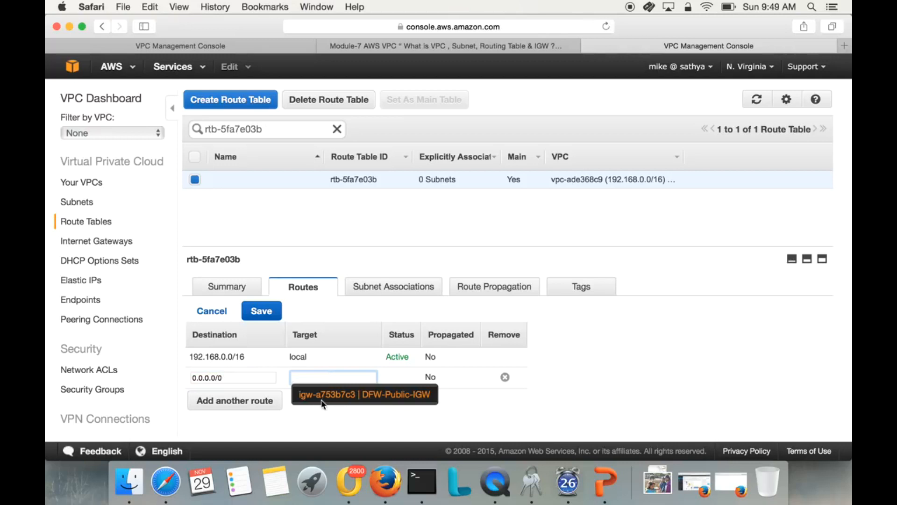
pyautogui.click(341, 397)
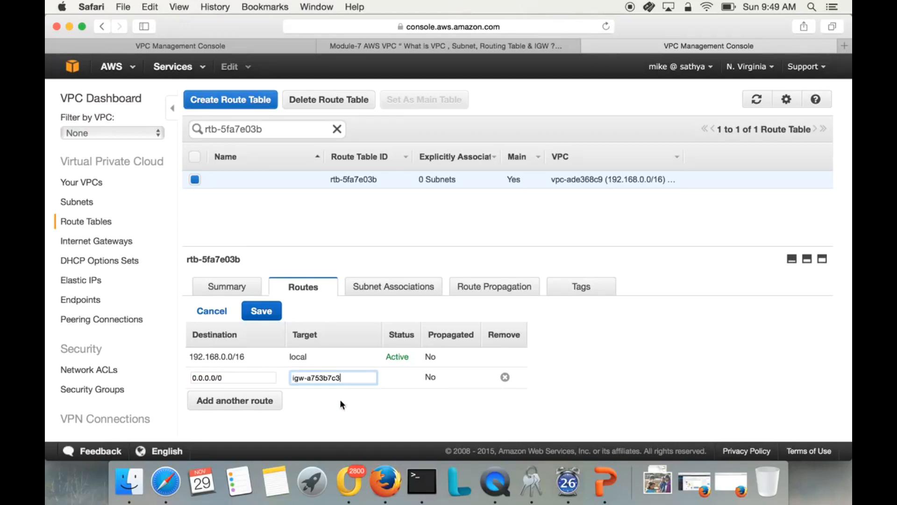
# Clear the new route's target, choose the DFW-Public-IGW gateway again and save the routes.
pyautogui.doubleClick(322, 381)
pyautogui.moveTo(345, 378); pyautogui.dragTo(236, 381)
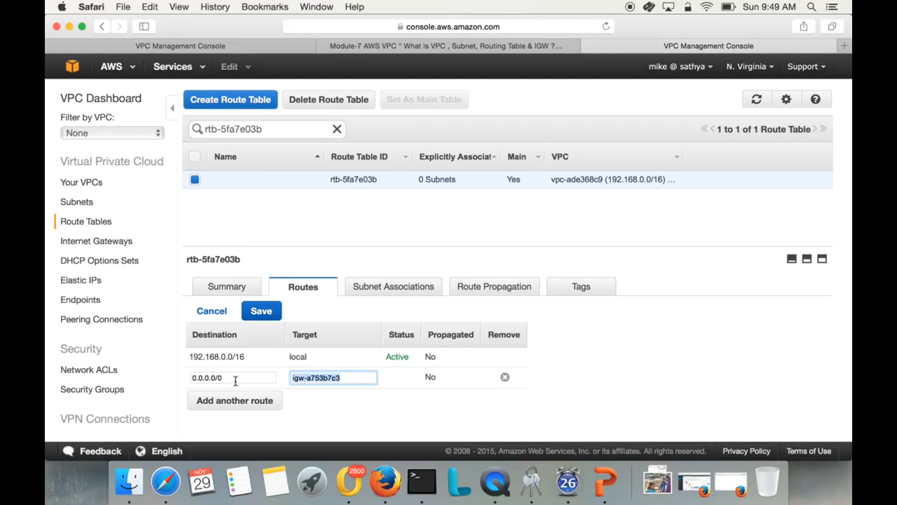
pyautogui.press('BackSpace')
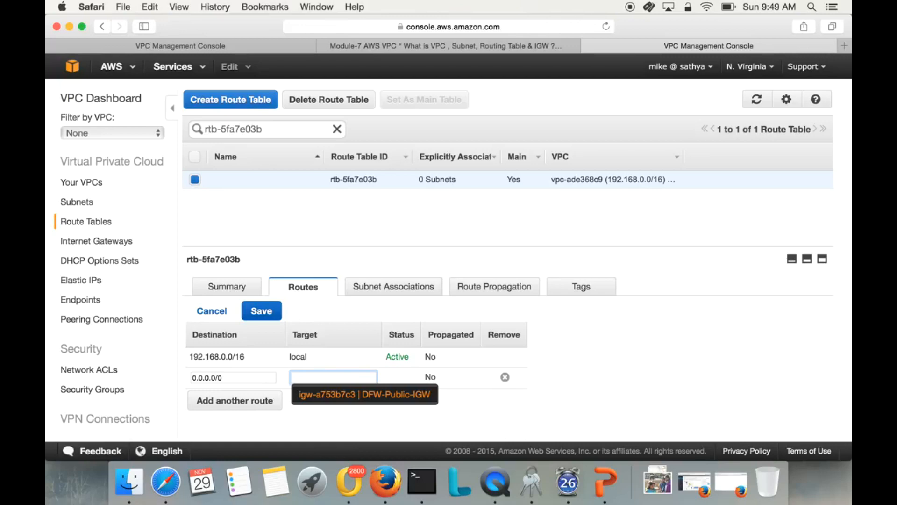
pyautogui.click(360, 394)
pyautogui.click(257, 311)
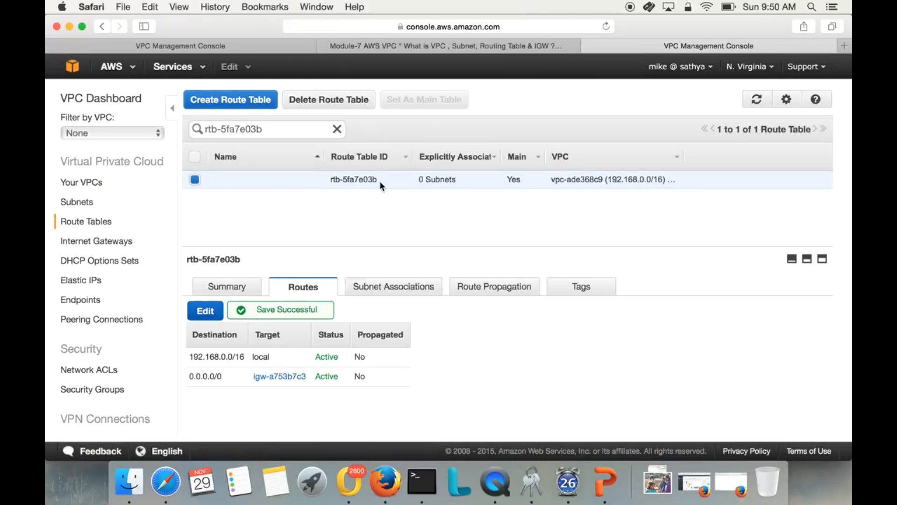
# Return to the subnets and compare the route table entries of the DFW-Private and DFW-Public subnets.
pyautogui.click(82, 203)
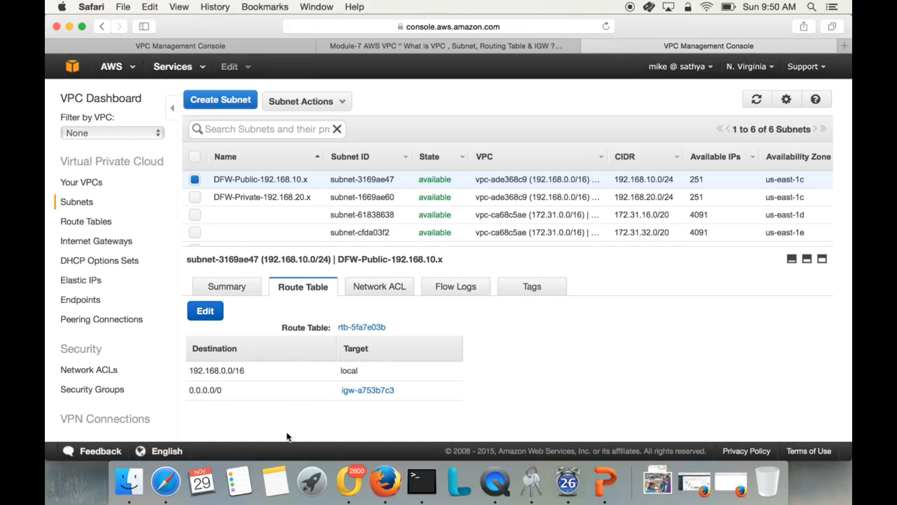
pyautogui.click(256, 196)
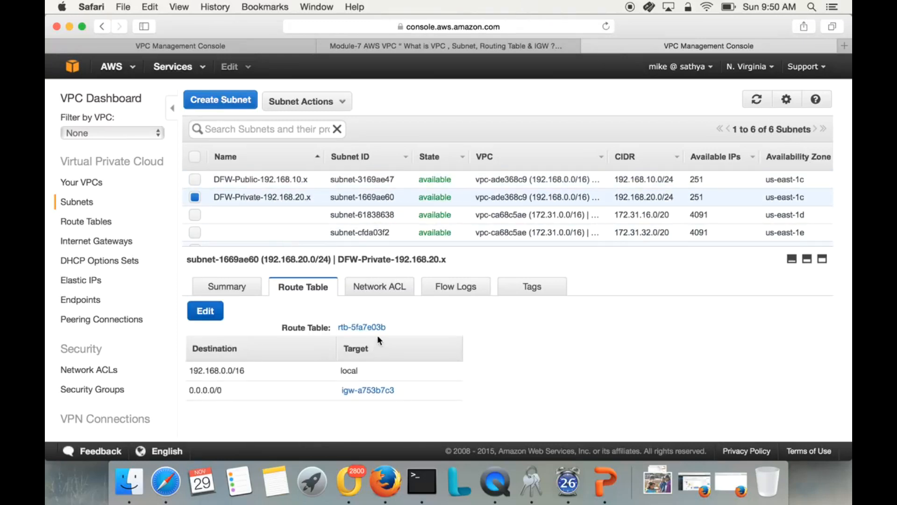
pyautogui.click(264, 180)
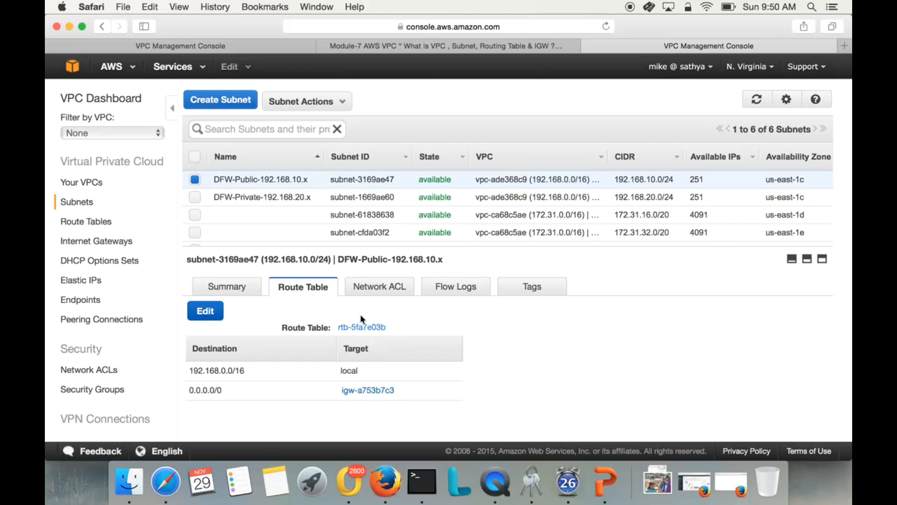
pyautogui.click(295, 181)
pyautogui.click(204, 196)
pyautogui.click(229, 196)
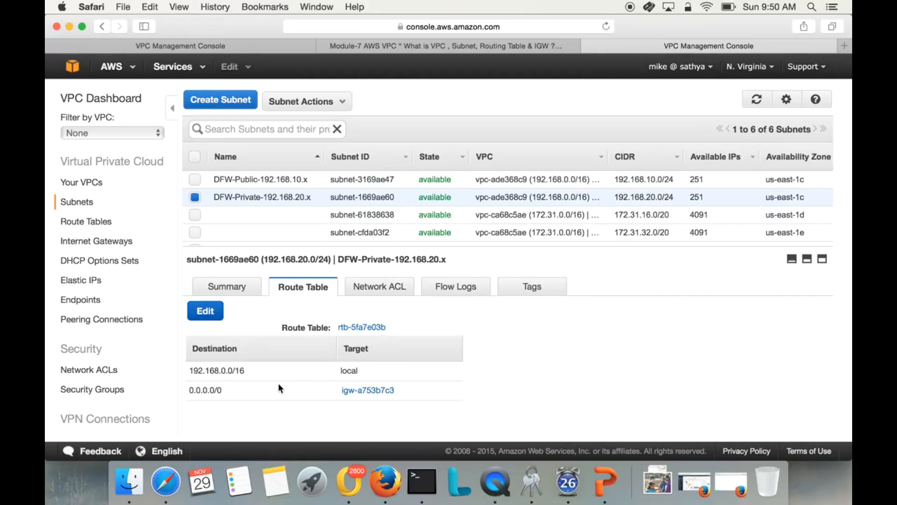
# Check which route tables can be assigned to the DFW-Private subnet, keeping the current association.
pyautogui.click(206, 311)
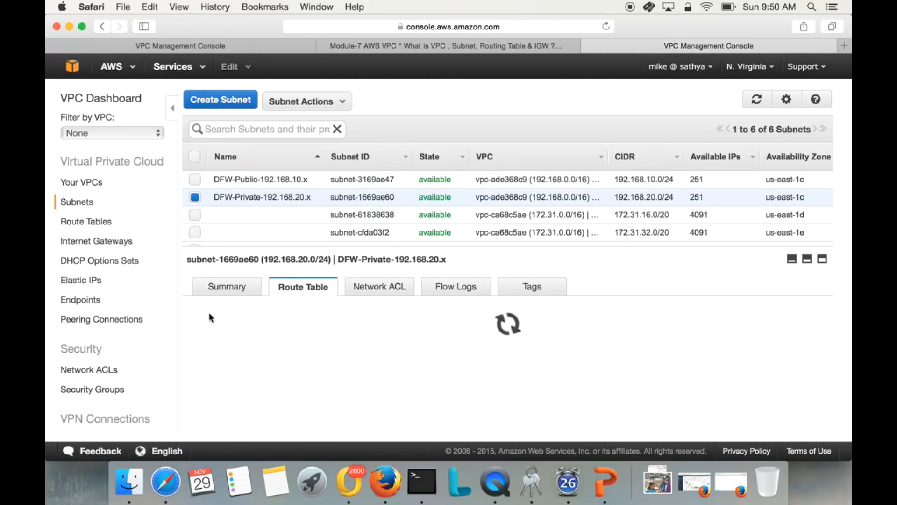
pyautogui.click(350, 343)
pyautogui.click(371, 343)
pyautogui.click(372, 343)
pyautogui.click(372, 343)
pyautogui.click(261, 310)
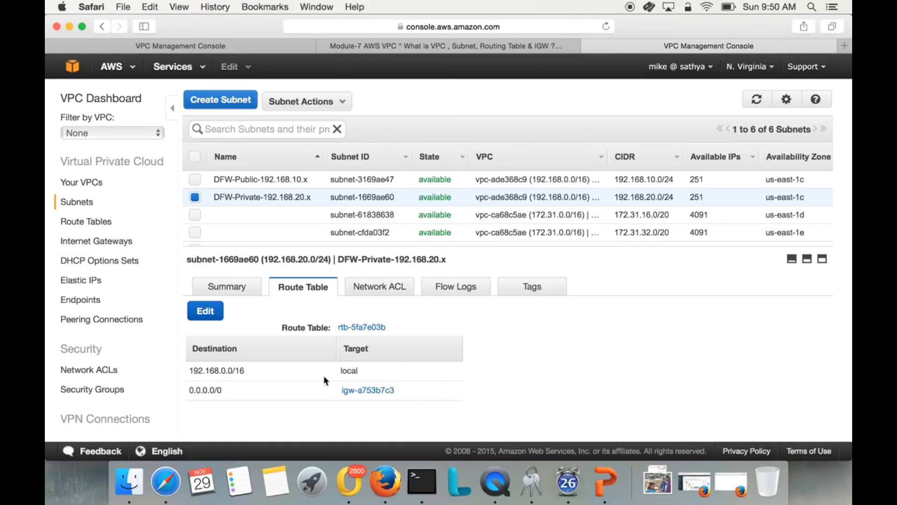
# Start a new route table with the name tag Pvt-Routing-Table in the MYVPC-DFW-office VPC.
pyautogui.click(92, 221)
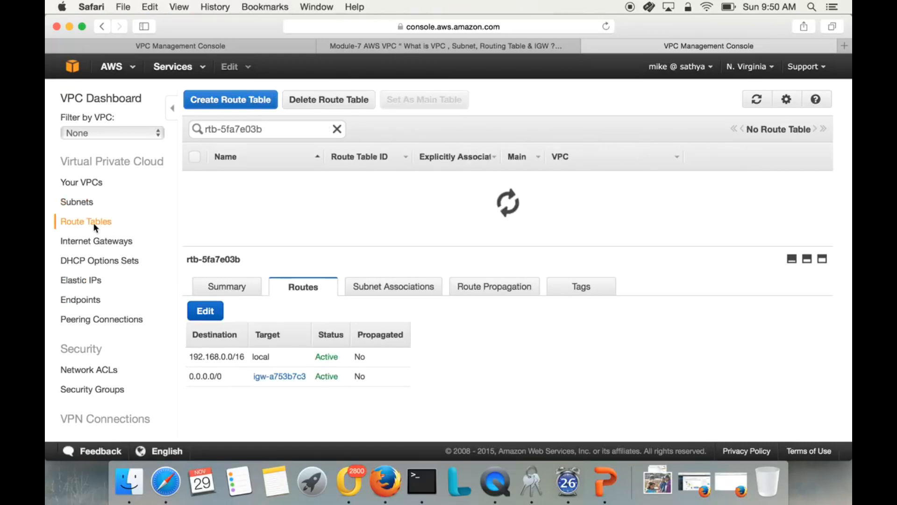
pyautogui.click(251, 105)
pyautogui.click(438, 217)
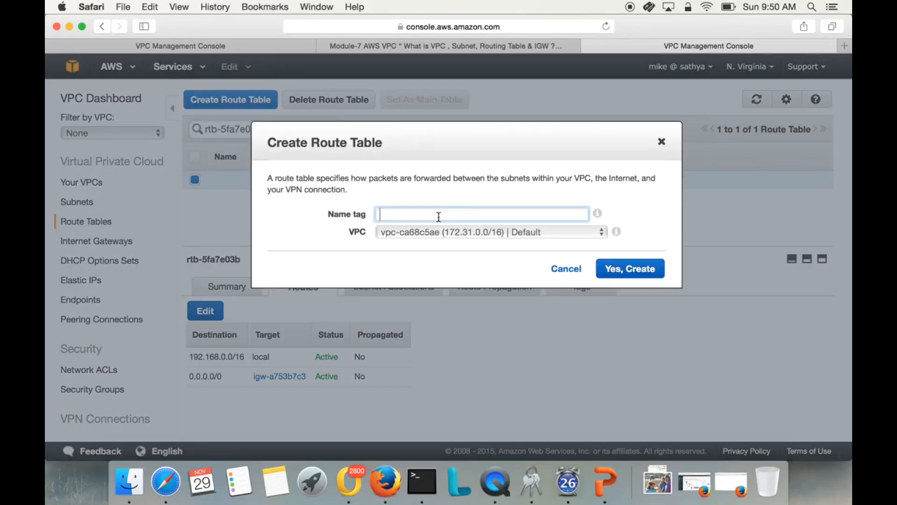
pyautogui.write('Pvt-Routing-Table')
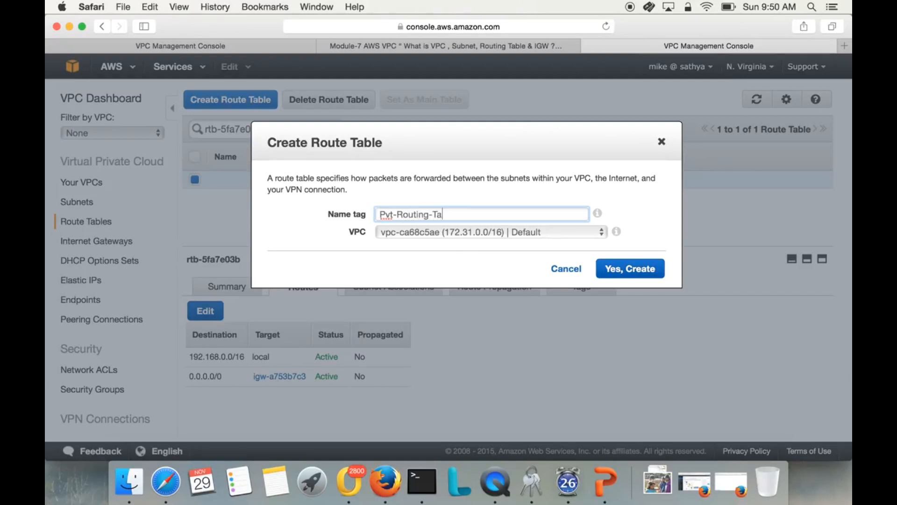
pyautogui.click(513, 237)
pyautogui.click(507, 247)
# Extend the name tag to Pvt-Routing-Table-192.168.20.x and create the route table.
pyautogui.click(494, 215)
pyautogui.write('-192.168.20.0')
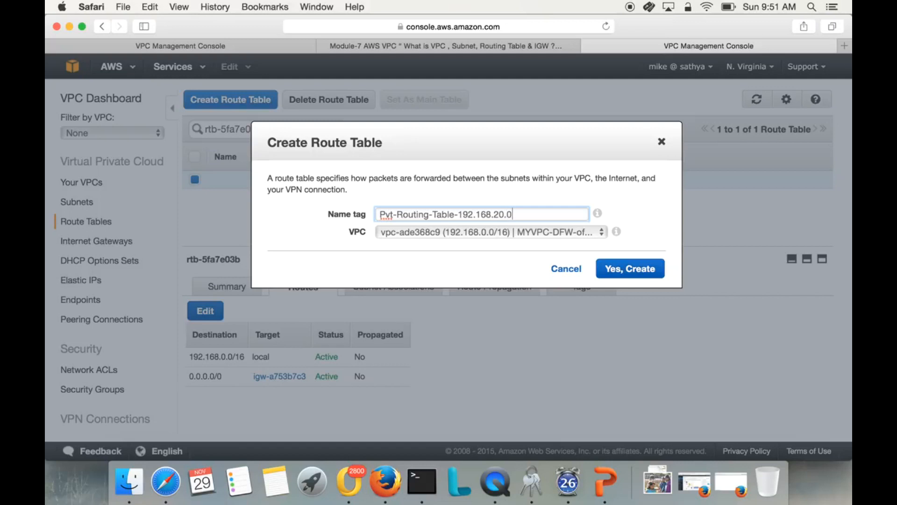
pyautogui.press('BackSpace')
pyautogui.write('x')
pyautogui.click(638, 272)
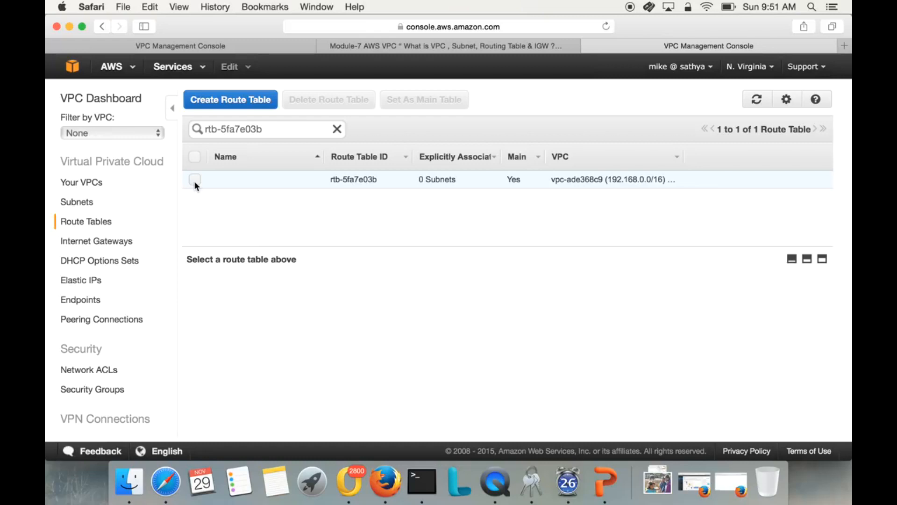
# Remove the search filter from the route tables list and look through the routes of the listed tables.
pyautogui.click(81, 201)
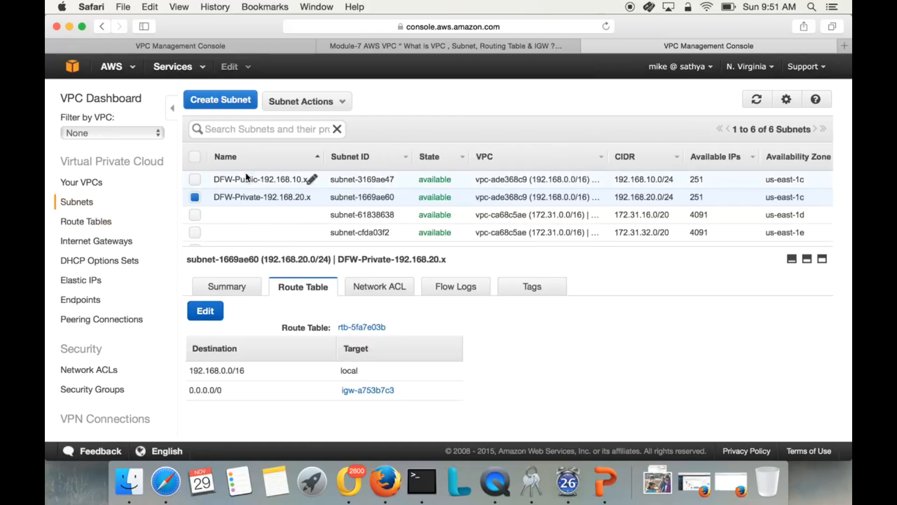
pyautogui.click(74, 221)
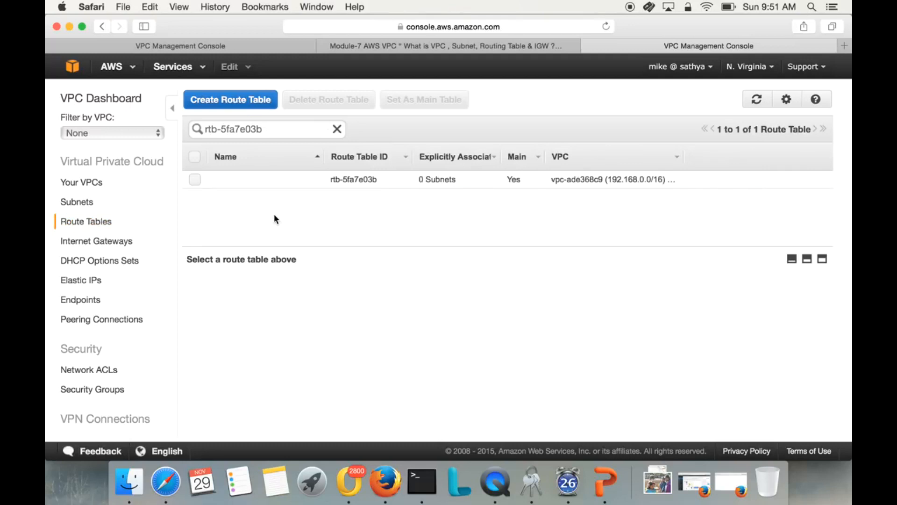
pyautogui.click(337, 129)
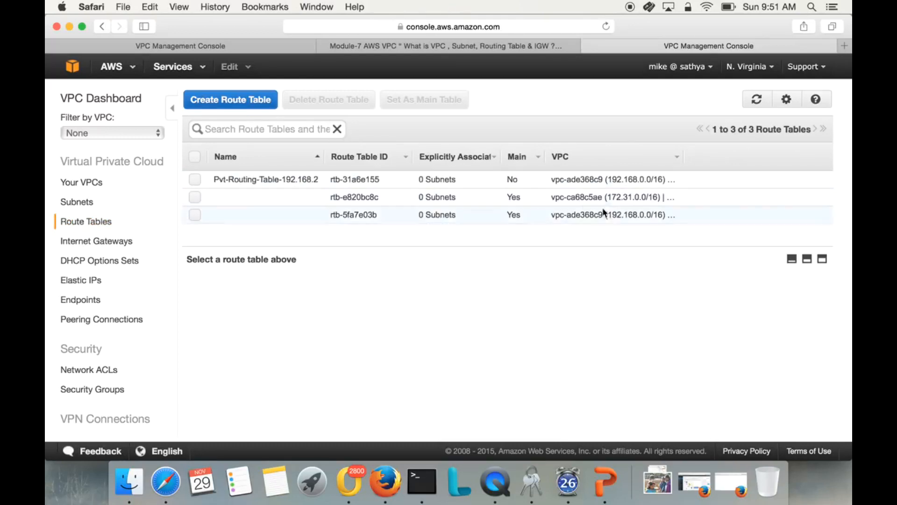
pyautogui.click(622, 199)
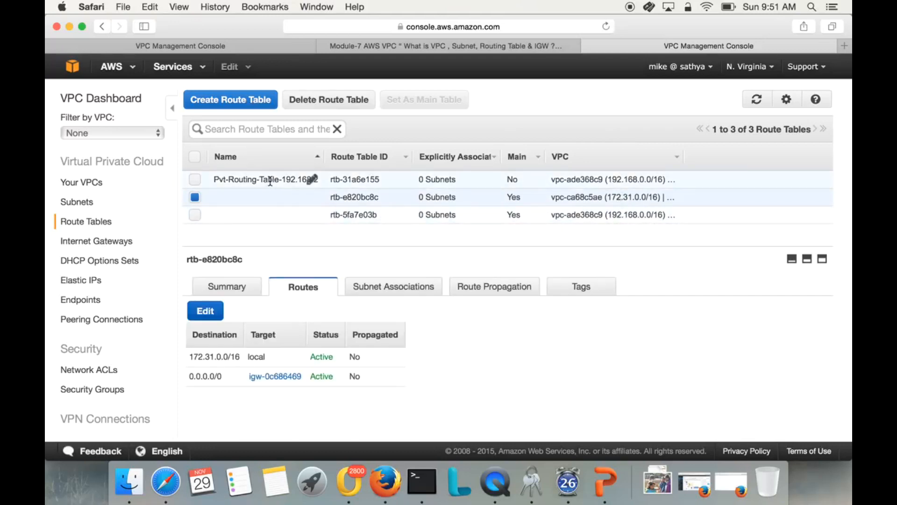
pyautogui.click(280, 185)
# Name the main MYVPC-DFW-office route table Pub-Routing-Table-192.168.10.x and widen the Name column to show full names.
pyautogui.click(307, 217)
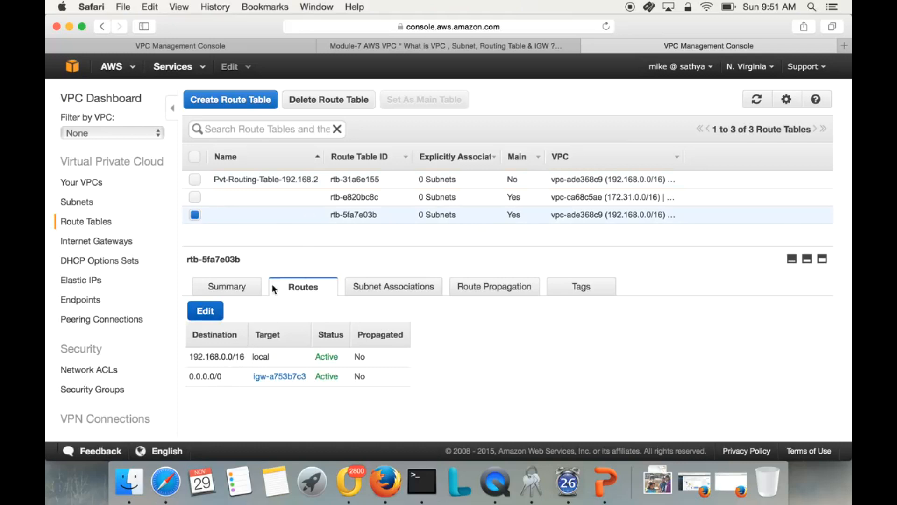
pyautogui.click(307, 215)
pyautogui.write('Pub-Routing-Table-192.168.')
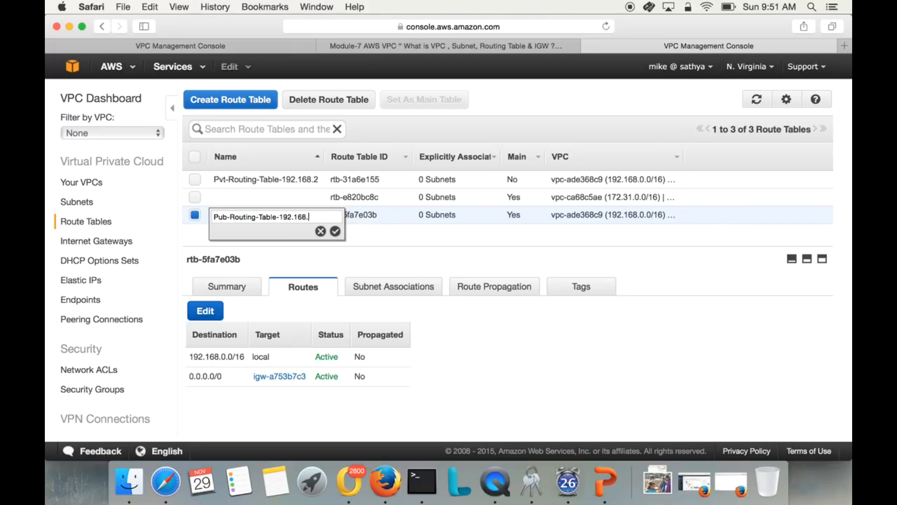
pyautogui.write('10.')
pyautogui.write('0')
pyautogui.click(336, 231)
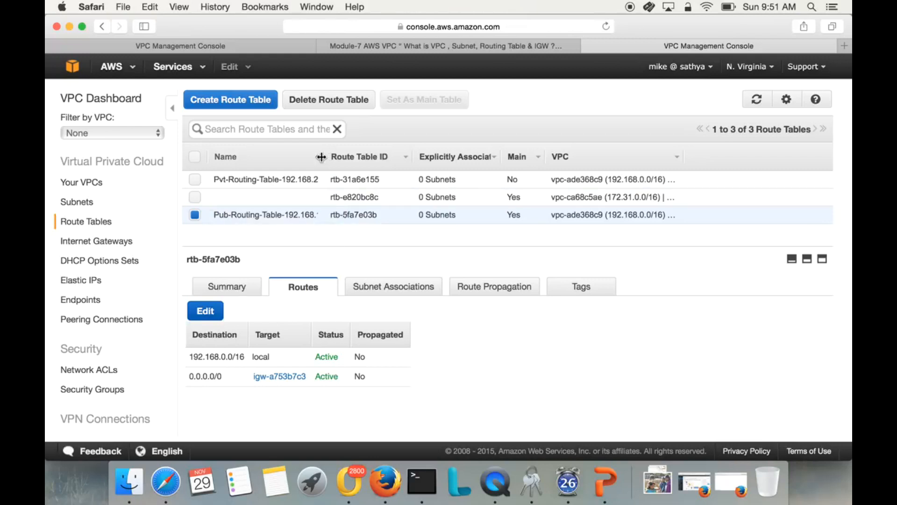
pyautogui.moveTo(325, 157); pyautogui.dragTo(372, 156)
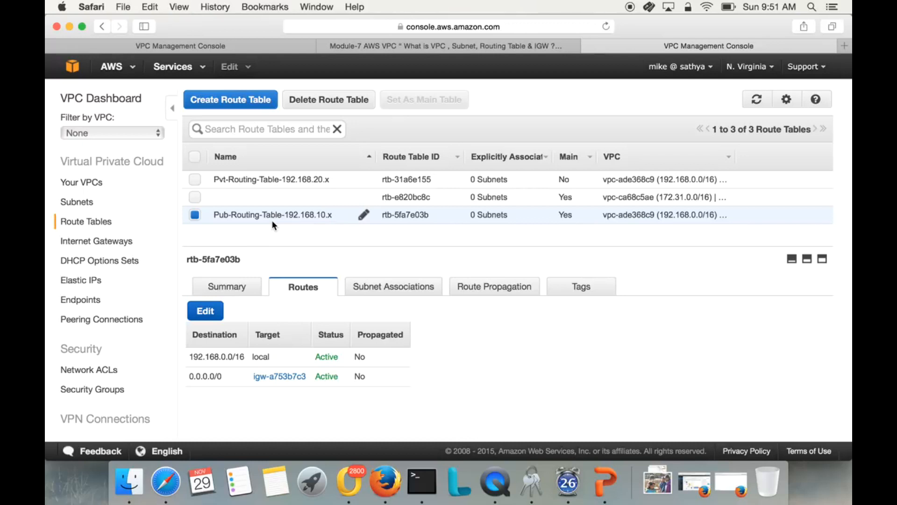
# Review the routes of Pvt-Routing-Table-192.168.20.x and the route table associated with the DFW-Public subnet.
pyautogui.click(246, 177)
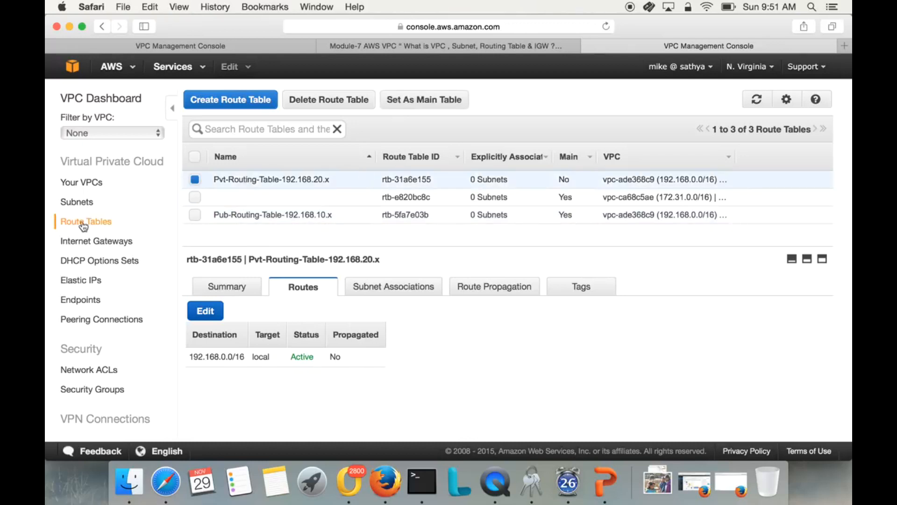
pyautogui.click(73, 203)
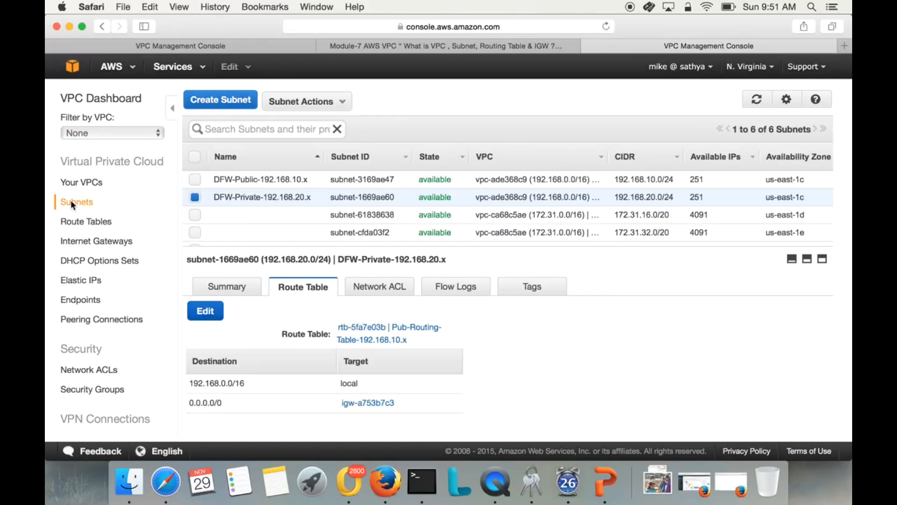
pyautogui.click(255, 181)
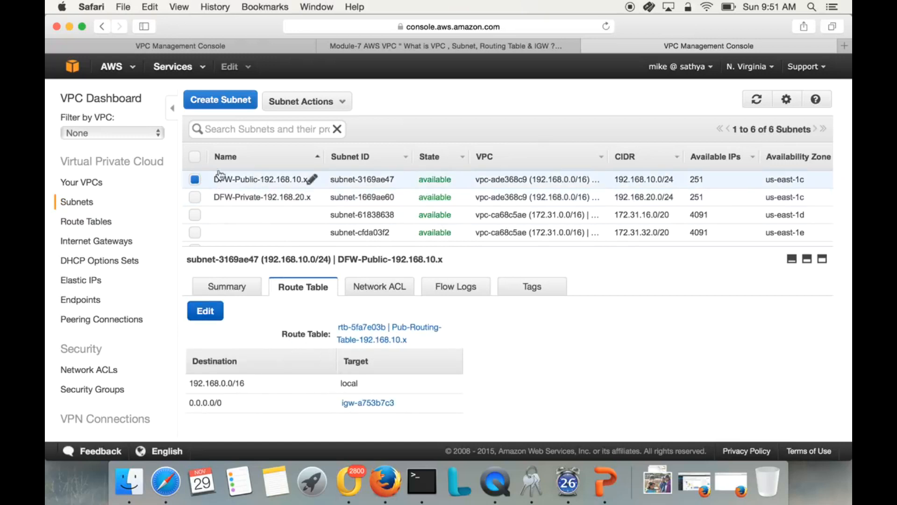
# Change the DFW-Private-192.168.20.x subnet's route table to Pvt-Routing-Table-192.168.20.x and save the association.
pyautogui.click(222, 197)
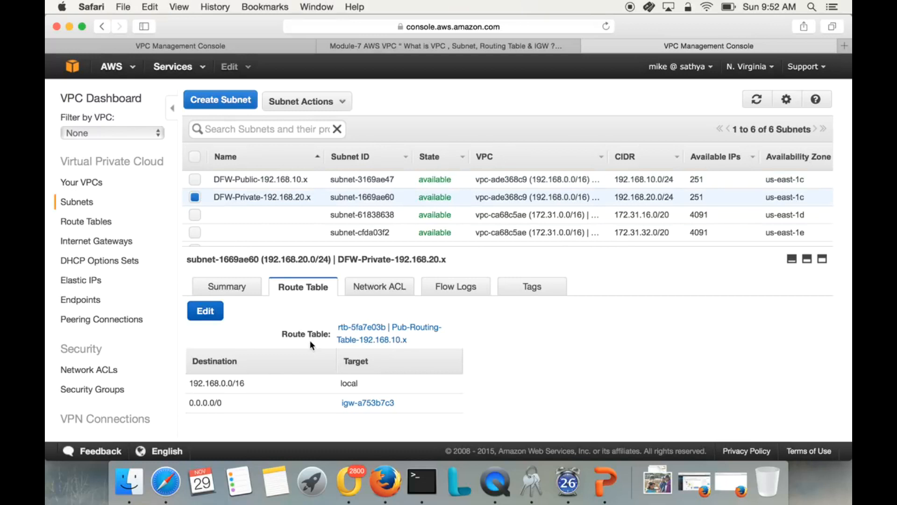
pyautogui.click(206, 312)
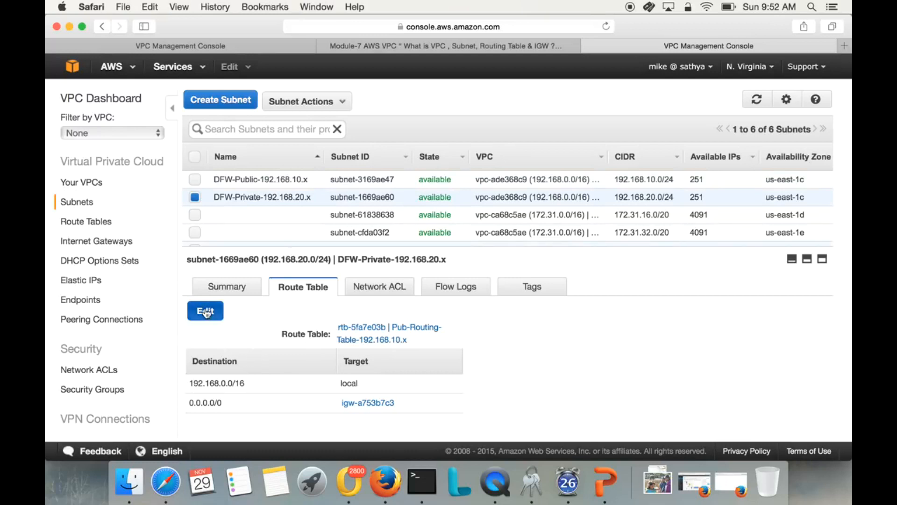
pyautogui.click(389, 342)
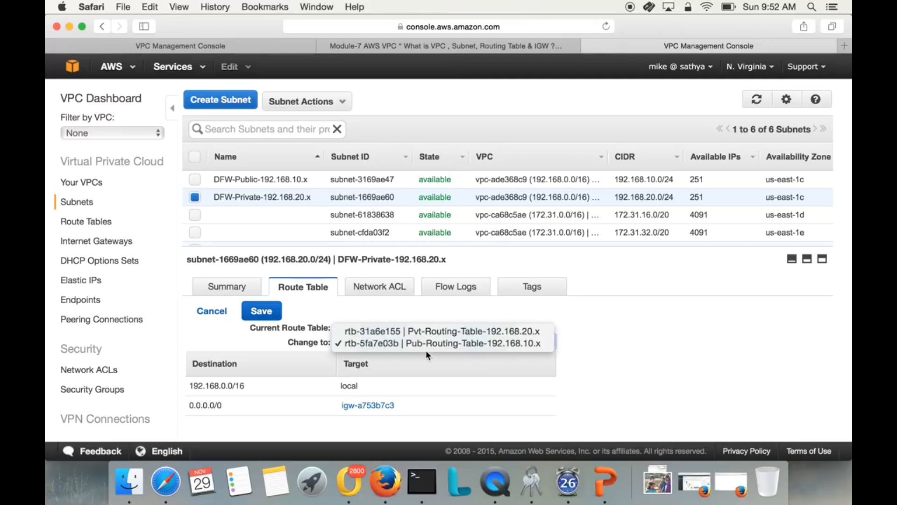
pyautogui.click(419, 330)
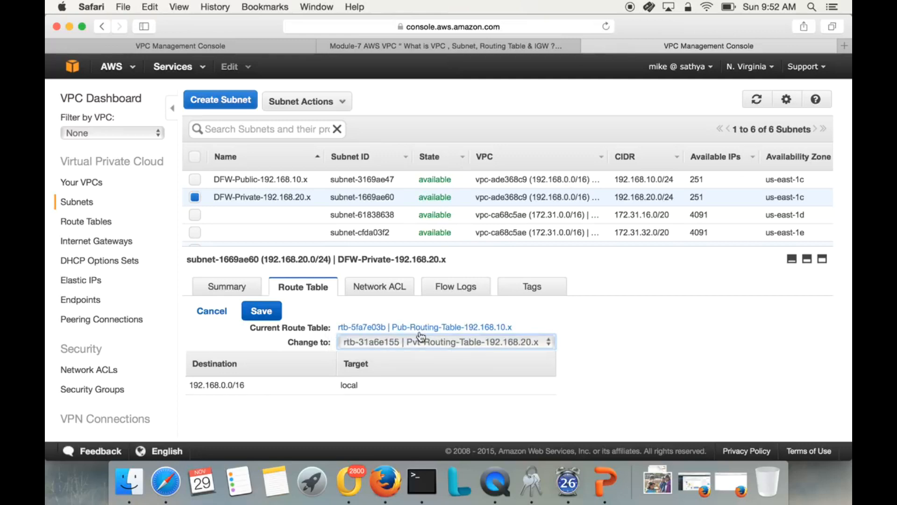
pyautogui.click(262, 312)
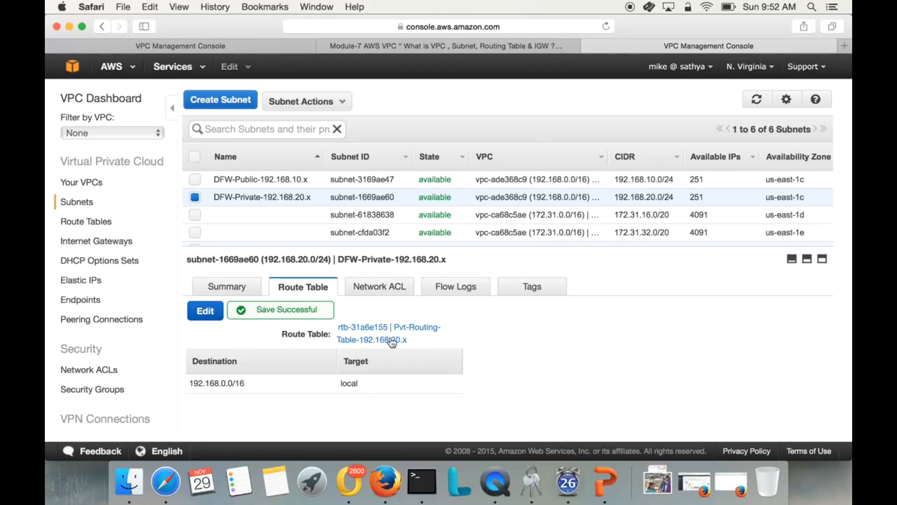
# Review the DFW-Public subnet's route table, the MYVPC-DFW-office VPC details and the summaries of both DFW subnets.
pyautogui.click(254, 179)
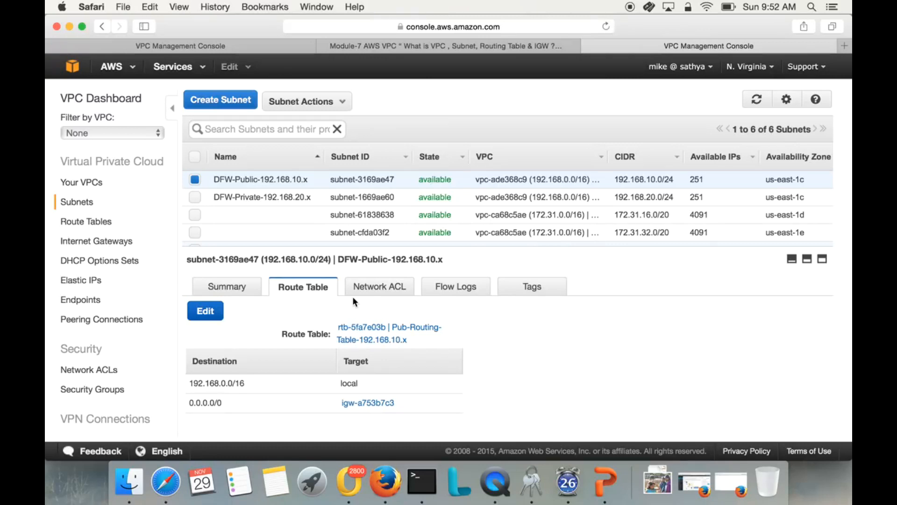
pyautogui.click(86, 182)
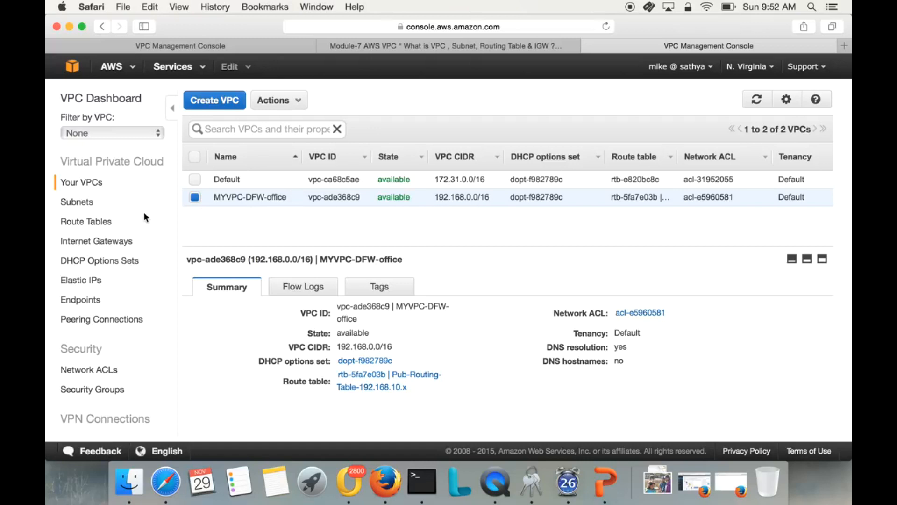
pyautogui.click(73, 202)
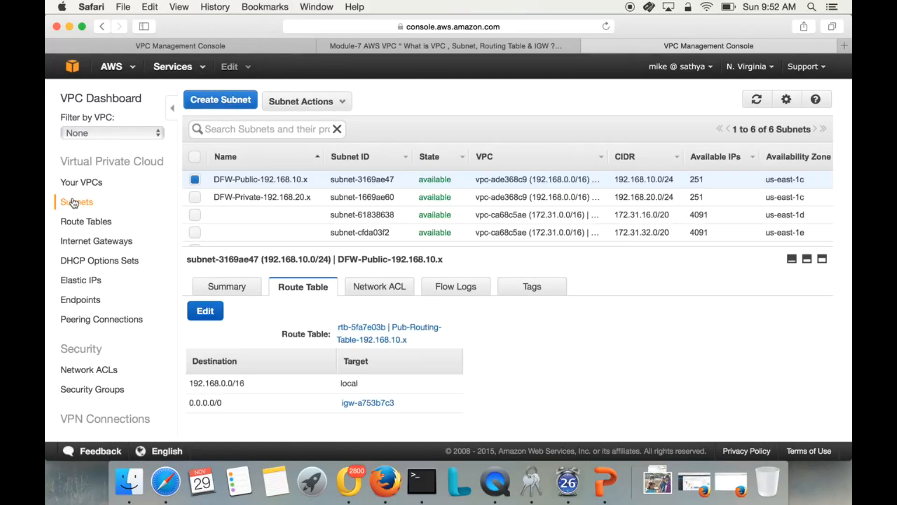
pyautogui.click(252, 179)
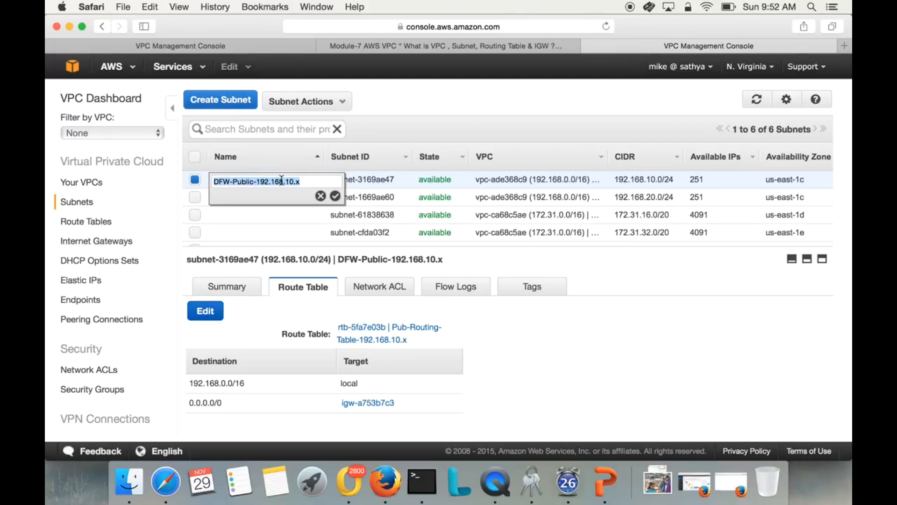
pyautogui.click(276, 229)
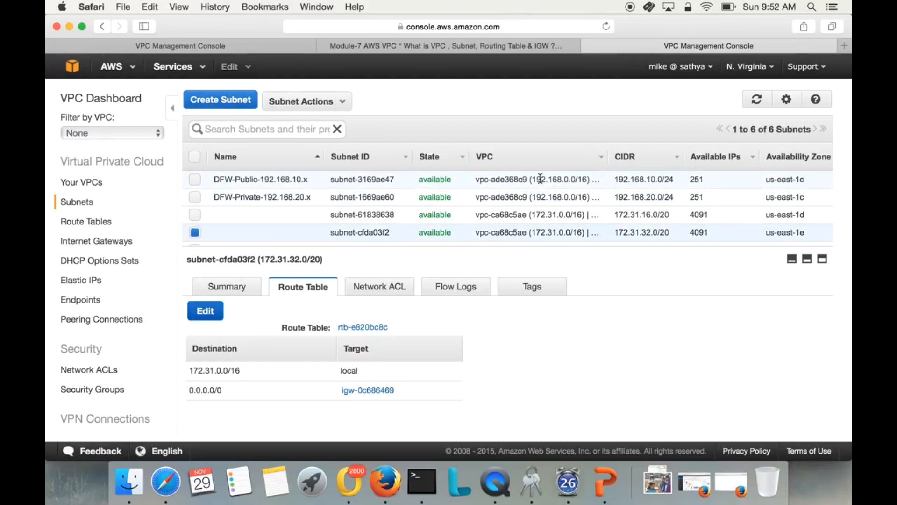
pyautogui.click(215, 290)
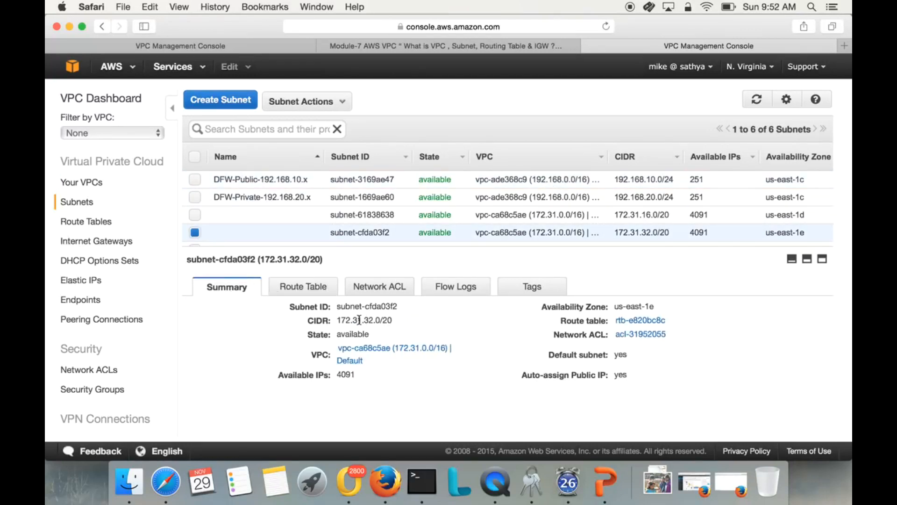
pyautogui.click(241, 178)
pyautogui.moveTo(337, 318); pyautogui.dragTo(386, 319)
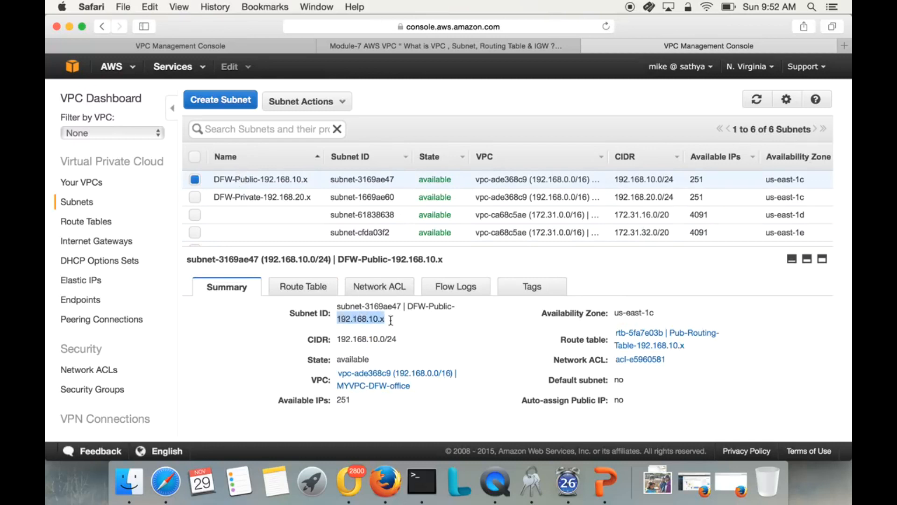
pyautogui.click(283, 198)
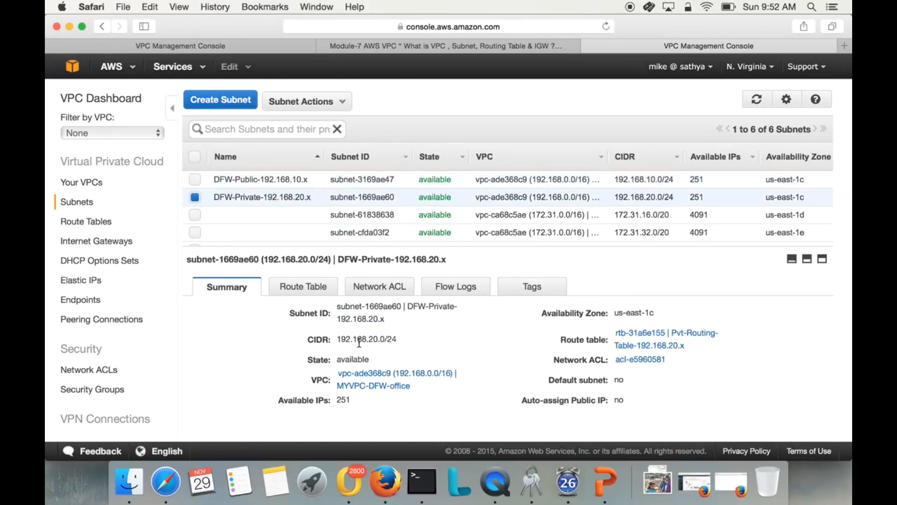
pyautogui.tripleClick(336, 320)
pyautogui.click(269, 317)
# Check the routes of the public and private route tables and the VPC attachment of the DFW-Public-IGW internet gateway.
pyautogui.click(103, 222)
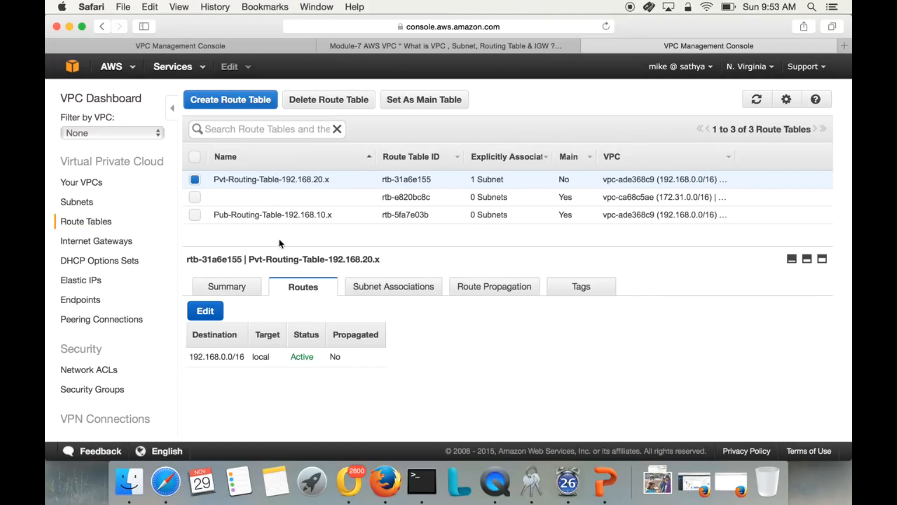
pyautogui.click(280, 212)
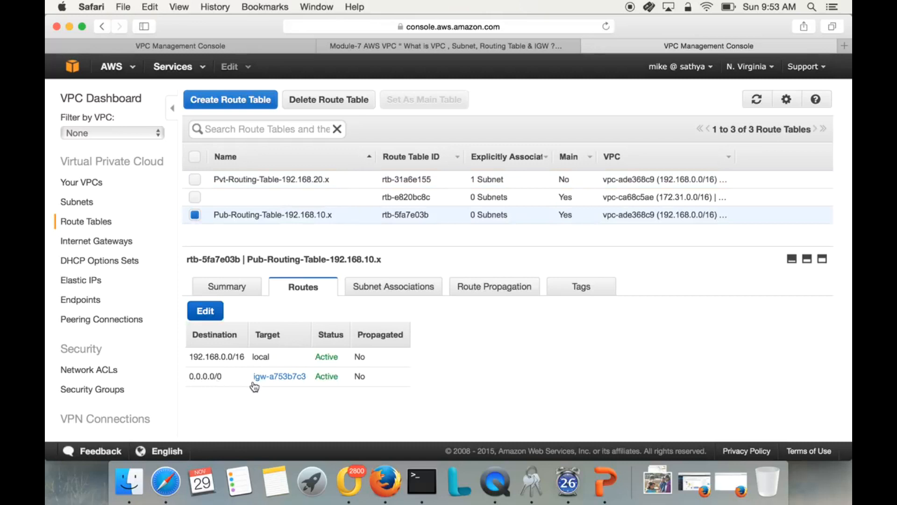
pyautogui.click(244, 179)
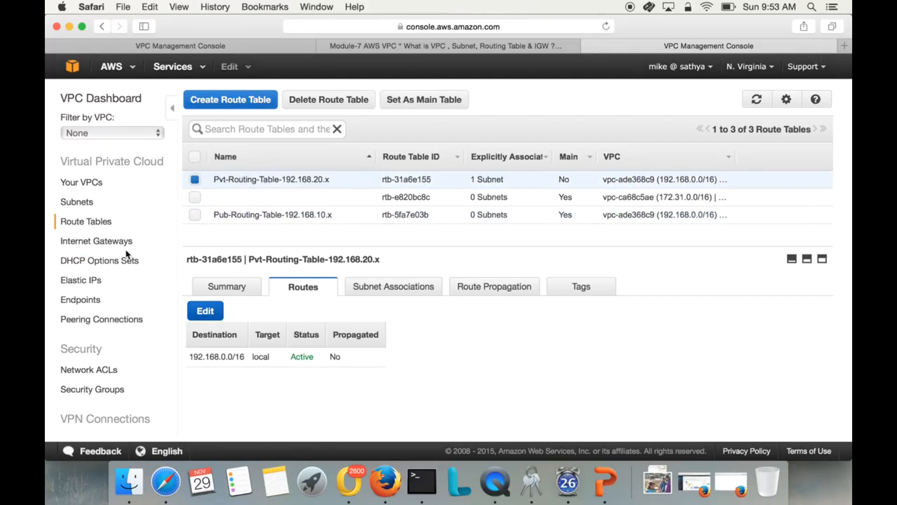
pyautogui.click(111, 240)
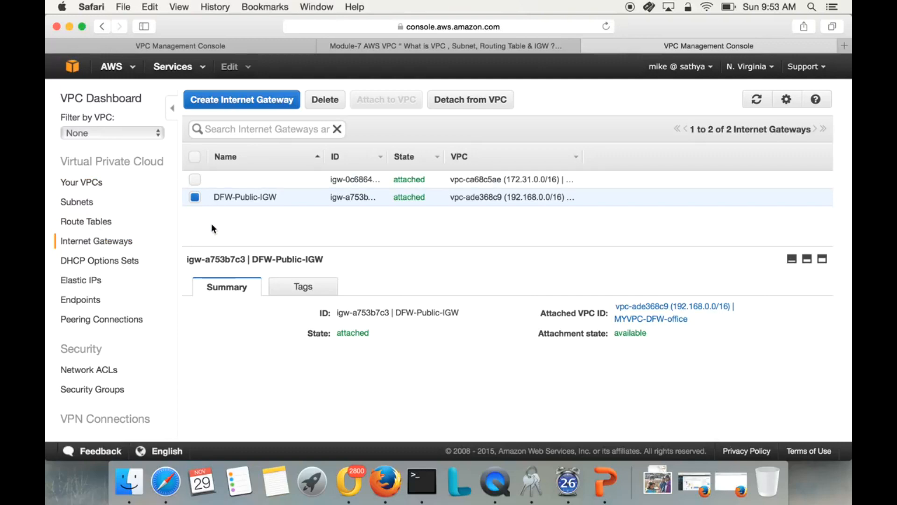
# Start launching an EC2 instance with Amazon Linux AMI 2015.09.1 (HVM) and type t2.micro, and proceed to its instance details.
pyautogui.click(76, 68)
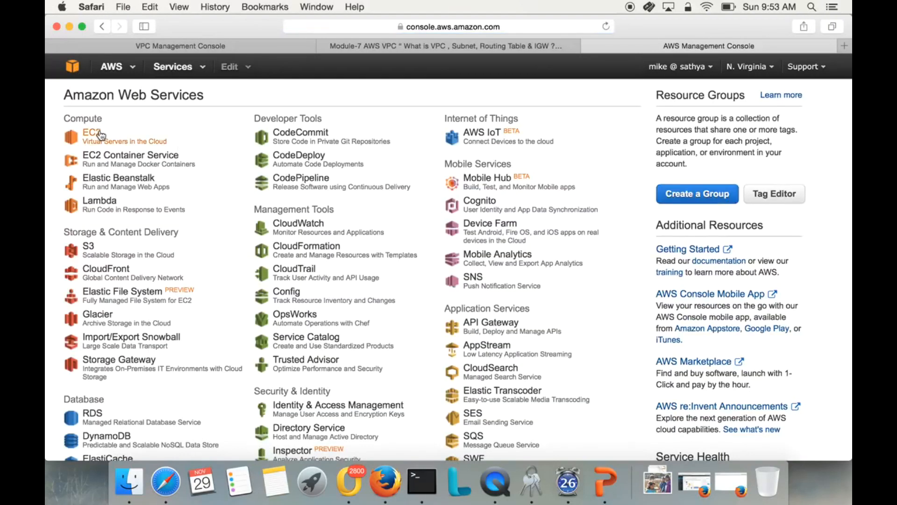
pyautogui.click(99, 131)
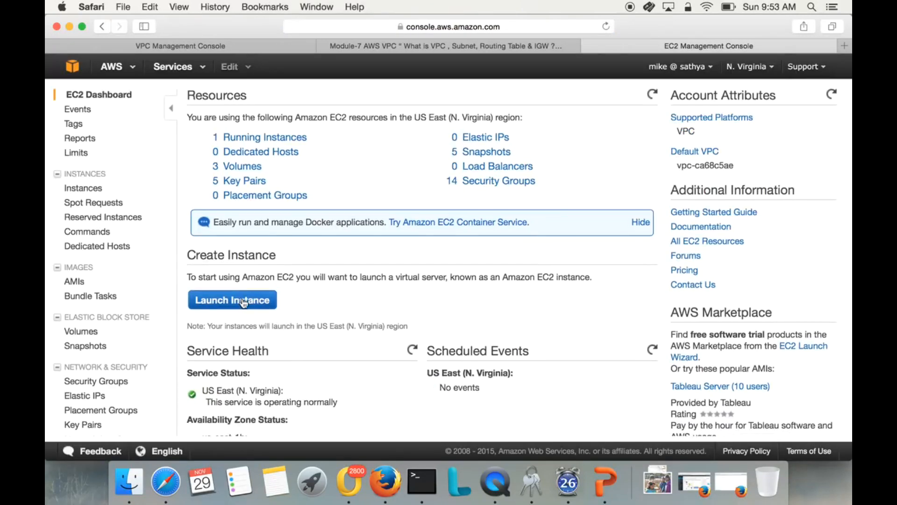
pyautogui.click(243, 302)
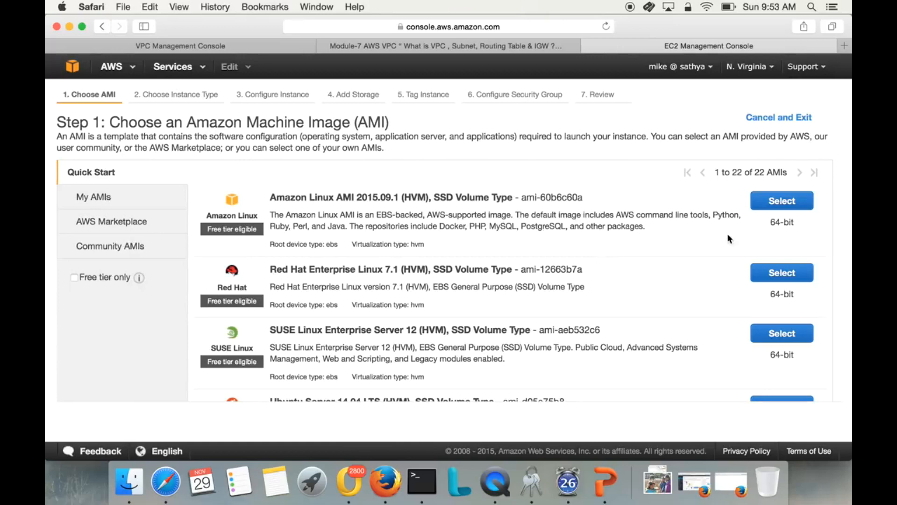
pyautogui.click(781, 201)
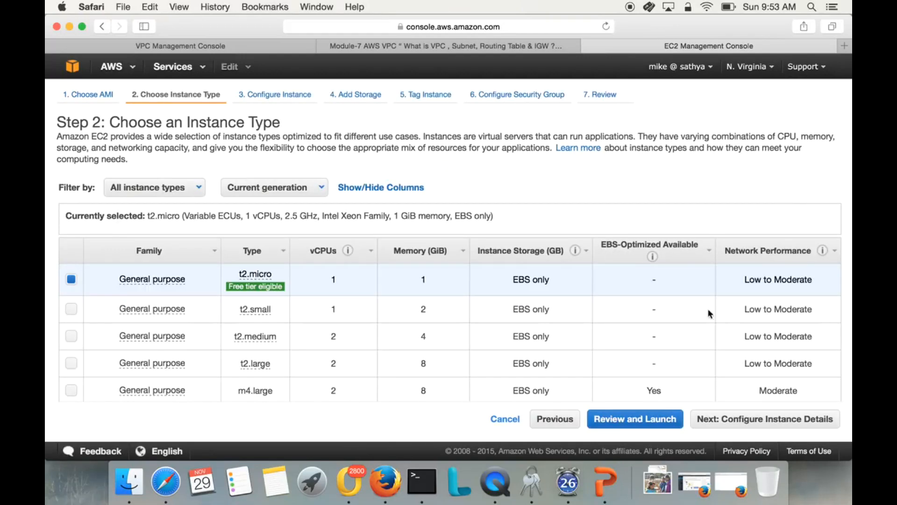
pyautogui.click(725, 420)
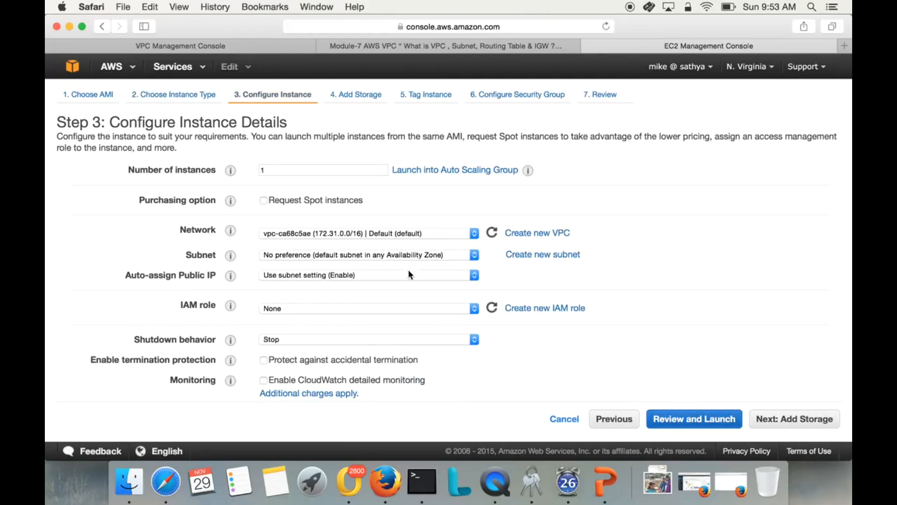
# Set the instance's network to MYVPC-DFW-office and its subnet to DFW-Public-192.168.10.x.
pyautogui.click(396, 235)
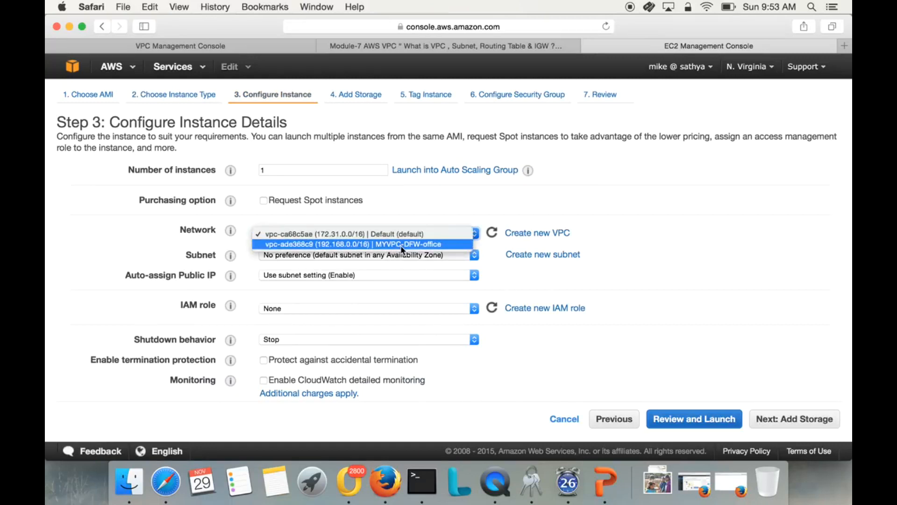
pyautogui.click(397, 245)
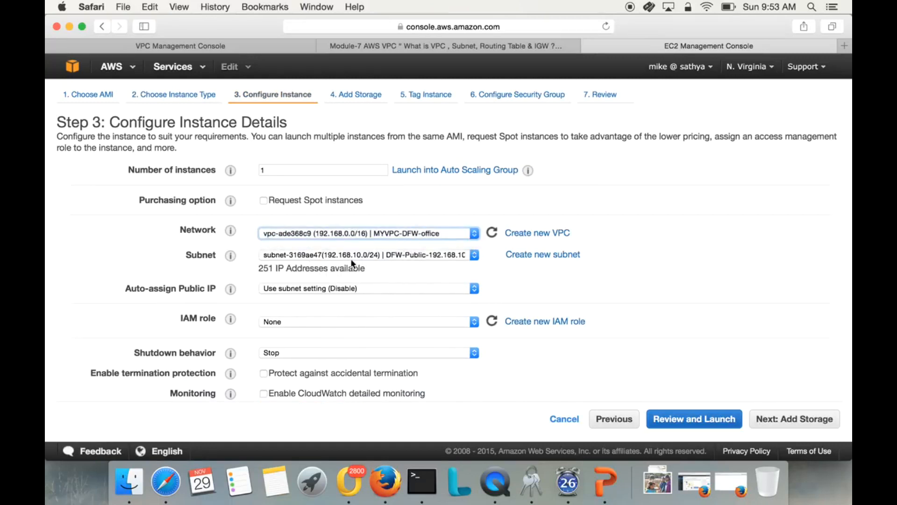
pyautogui.click(411, 260)
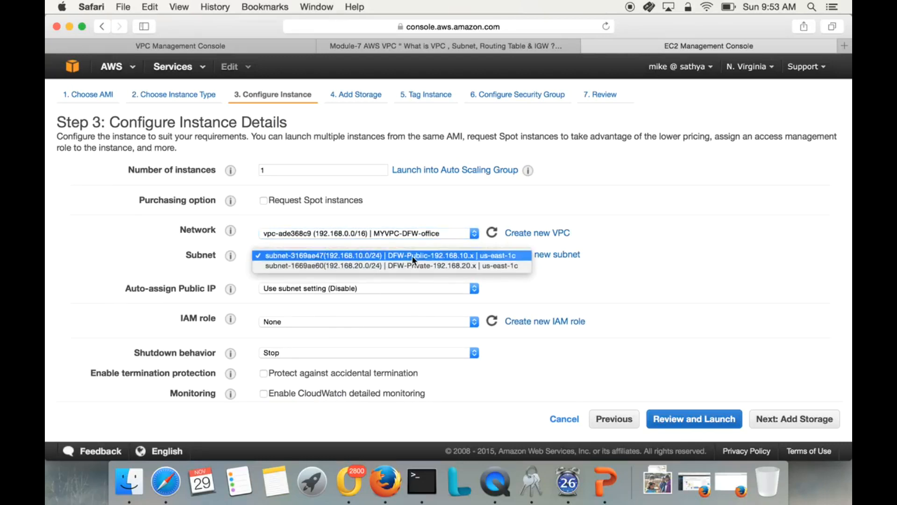
pyautogui.click(407, 278)
pyautogui.click(407, 256)
pyautogui.click(408, 256)
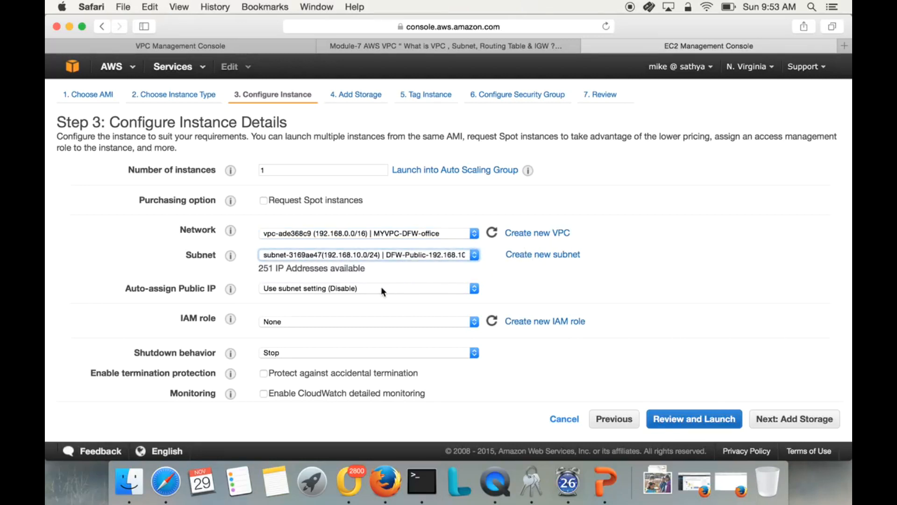
pyautogui.click(407, 256)
pyautogui.click(406, 265)
pyautogui.click(413, 253)
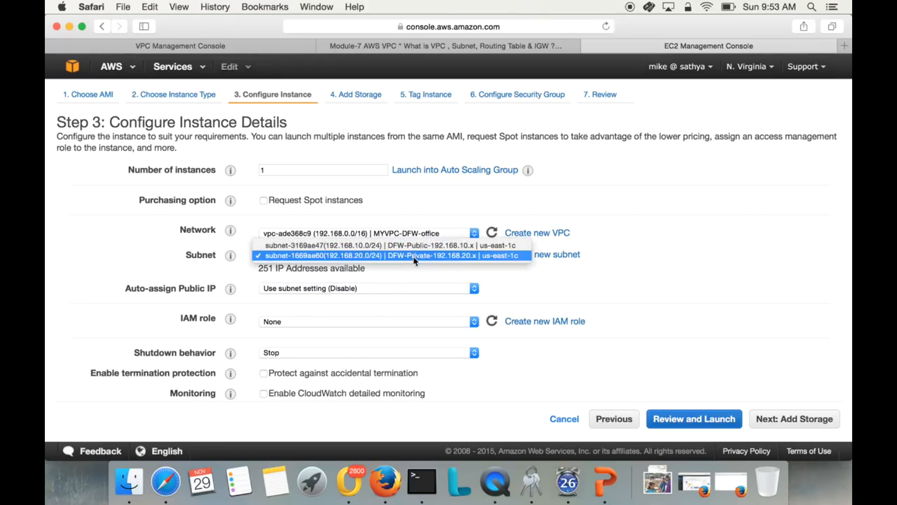
pyautogui.click(416, 245)
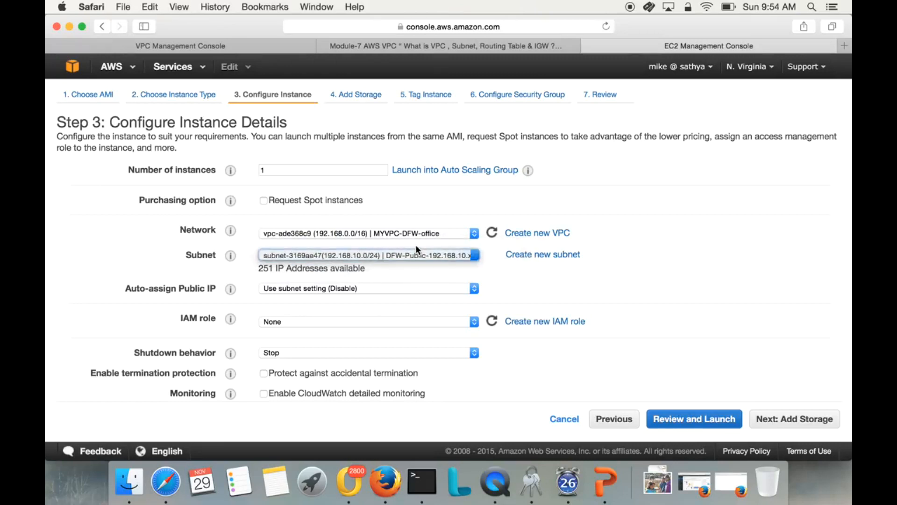
# Enable auto-assignment of a public IP for the instance.
pyautogui.click(379, 288)
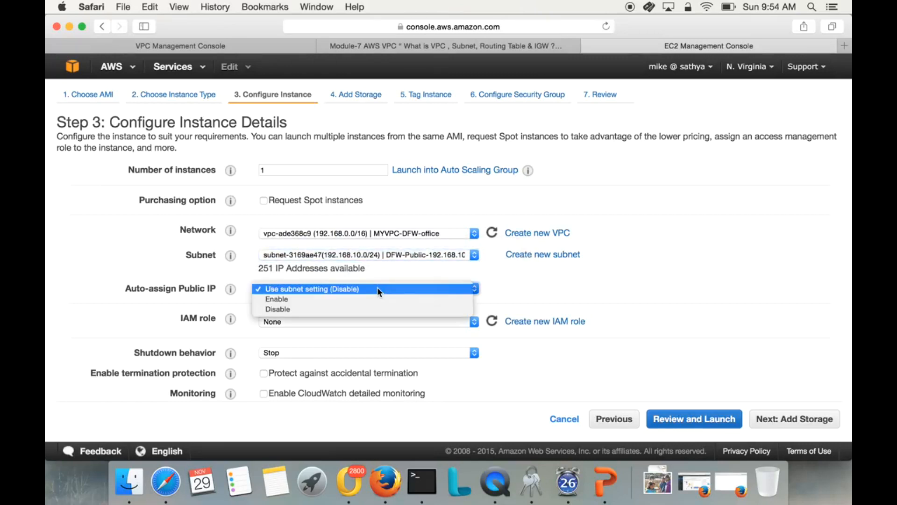
pyautogui.click(354, 299)
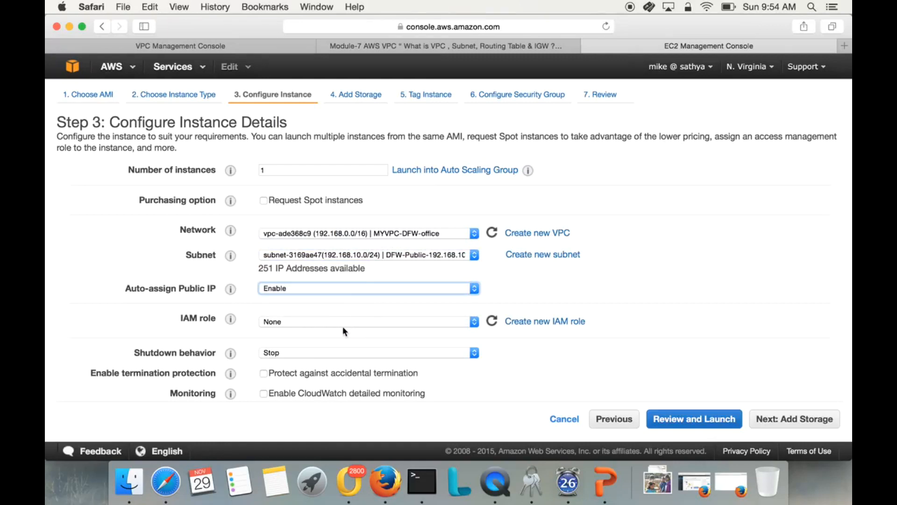
# Set the eth0 network interface's primary IP to 192.168.10.10 and proceed to the launch review.
pyautogui.scroll(-4, 344, 373)
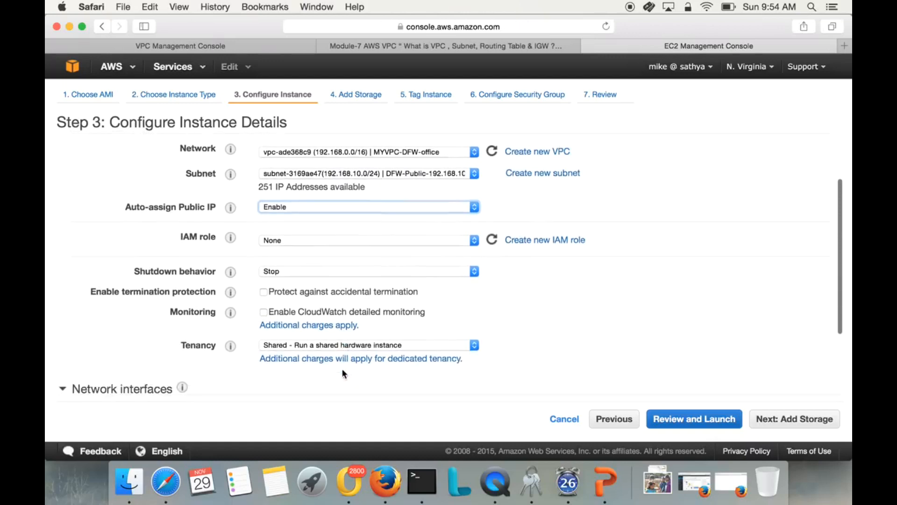
pyautogui.scroll(-5, 343, 374)
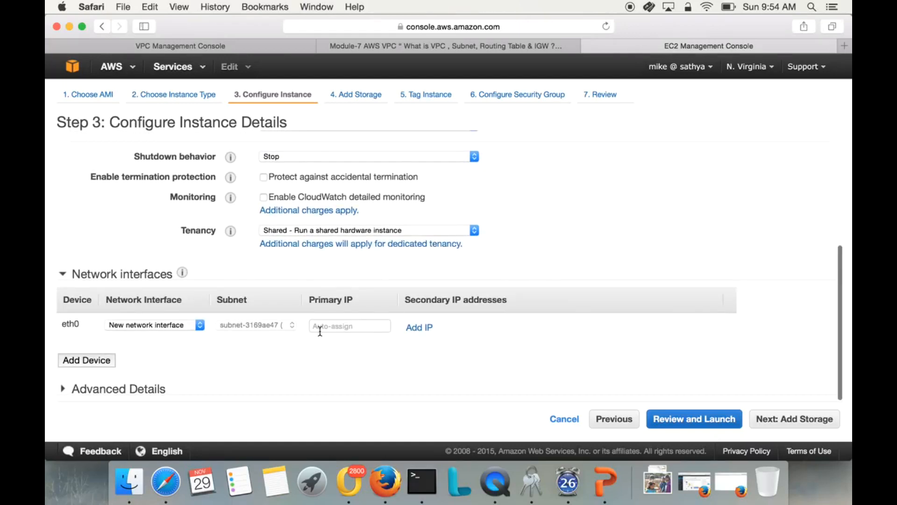
pyautogui.click(331, 327)
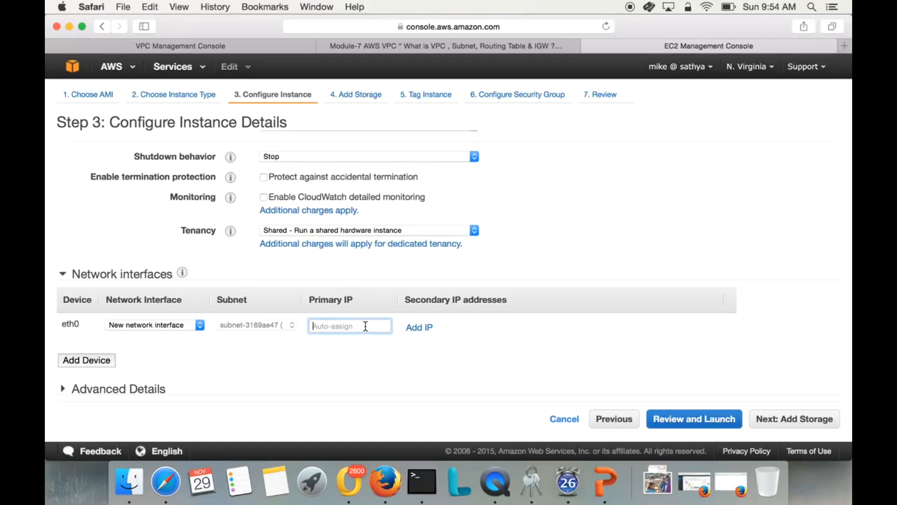
pyautogui.write('192.168.10.100')
pyautogui.press('BackSpace')
pyautogui.press('BackSpace')
pyautogui.write('0')
pyautogui.click(431, 400)
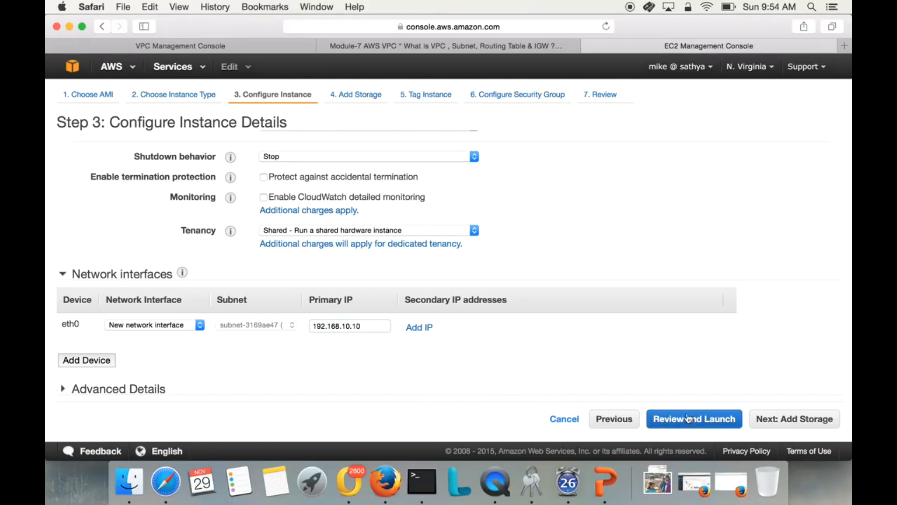
pyautogui.click(697, 420)
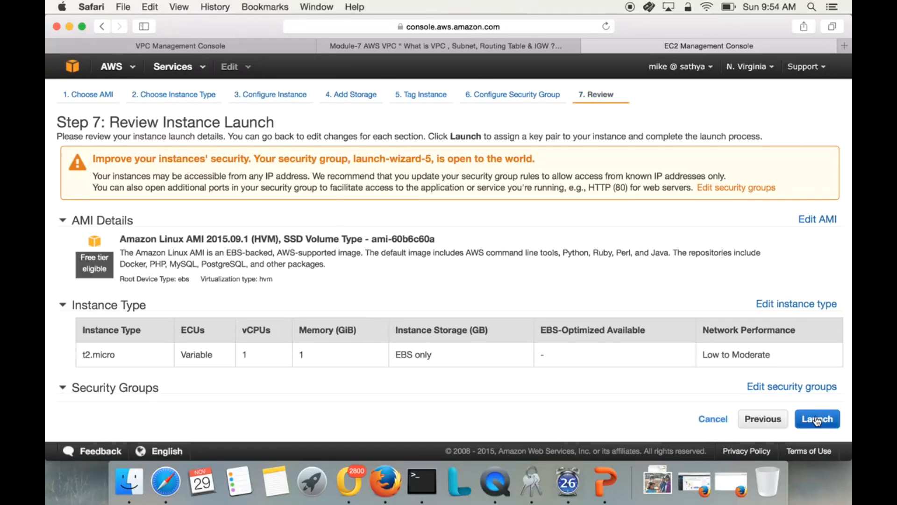
# Launch the instance with the existing key pair awsdemokey, acknowledging access to its private key file, and show the instances list.
pyautogui.click(817, 420)
pyautogui.click(397, 325)
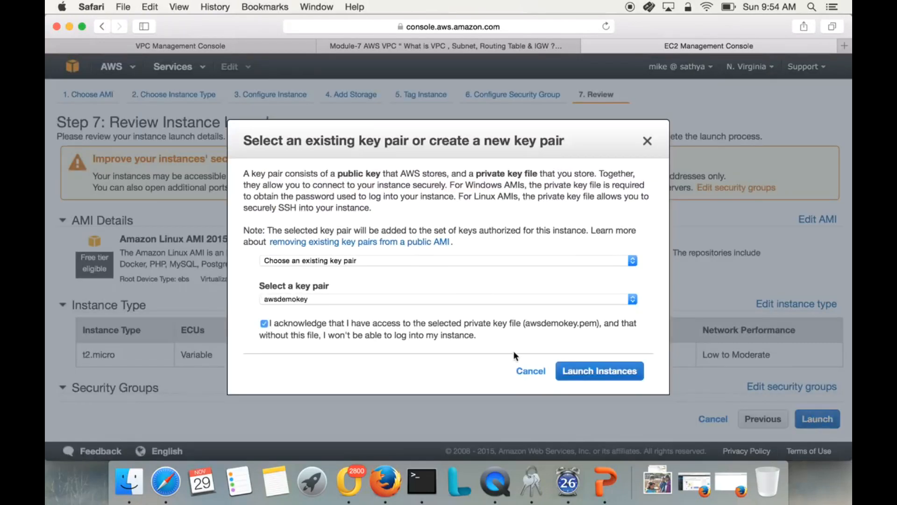
pyautogui.click(575, 371)
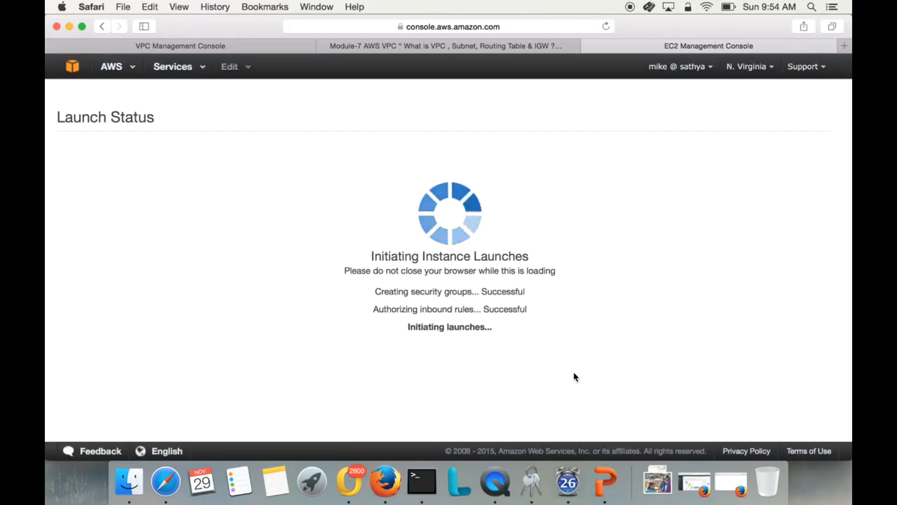
pyautogui.scroll(-3, 573, 373)
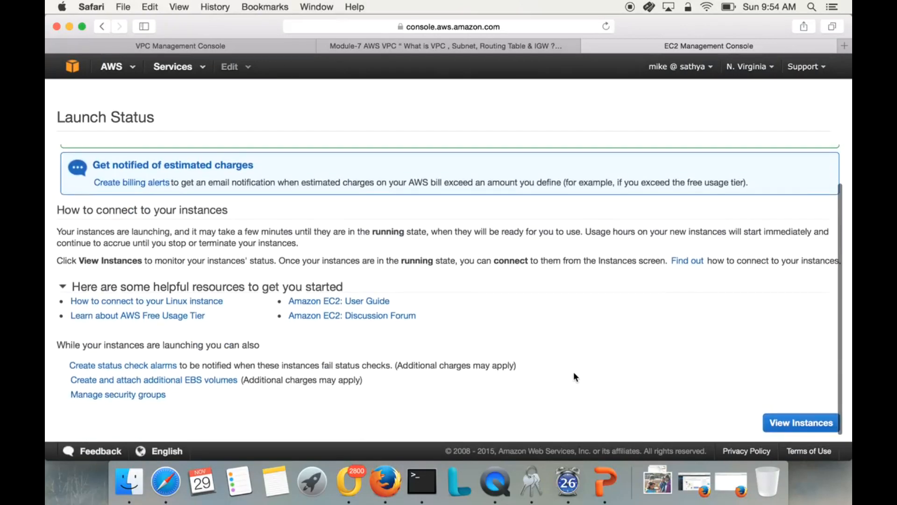
pyautogui.scroll(1, 574, 373)
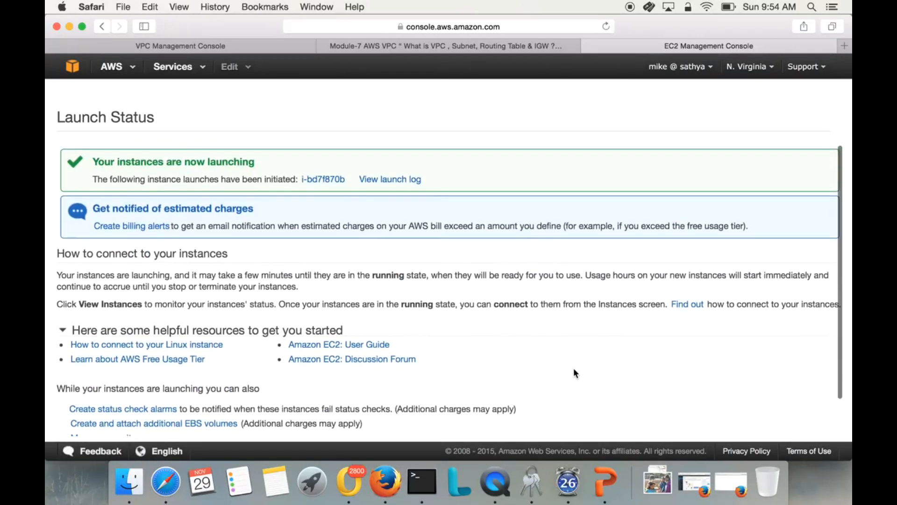
pyautogui.scroll(-2, 574, 369)
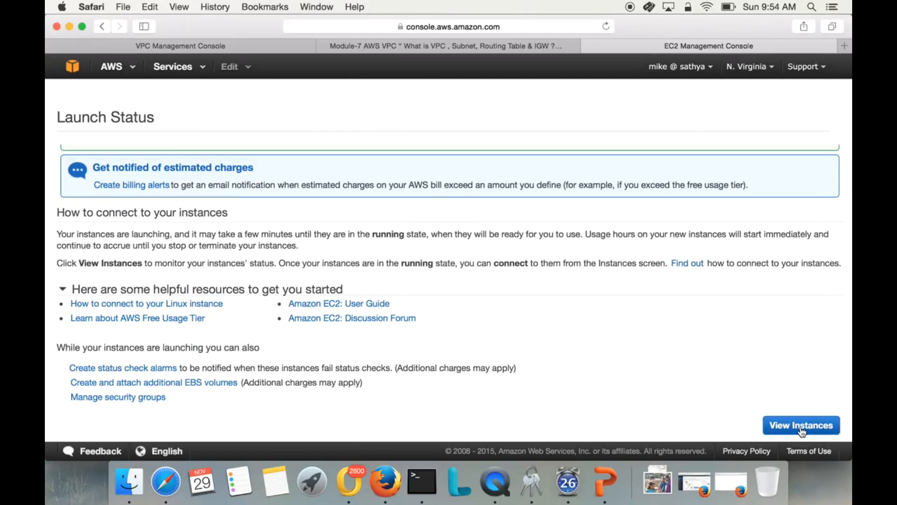
pyautogui.click(802, 426)
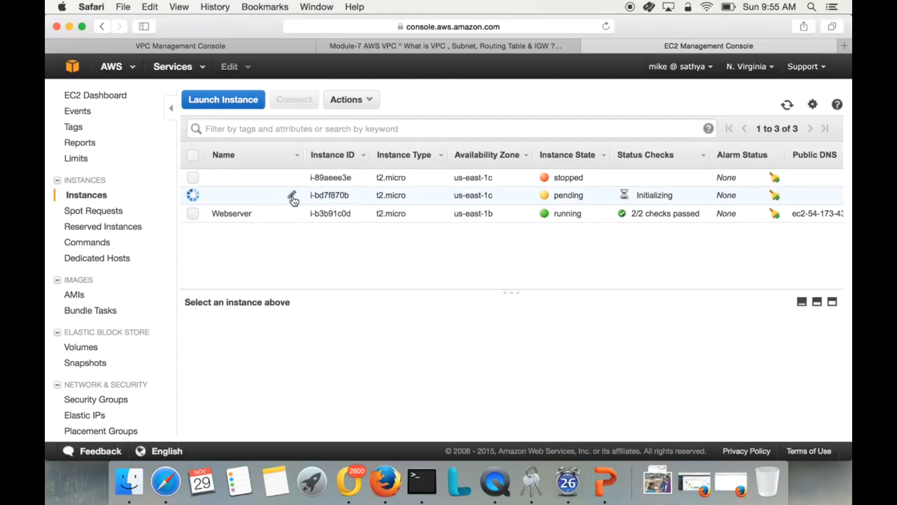
# Name the newly launched instance linux-public-server.
pyautogui.click(292, 197)
pyautogui.write('li')
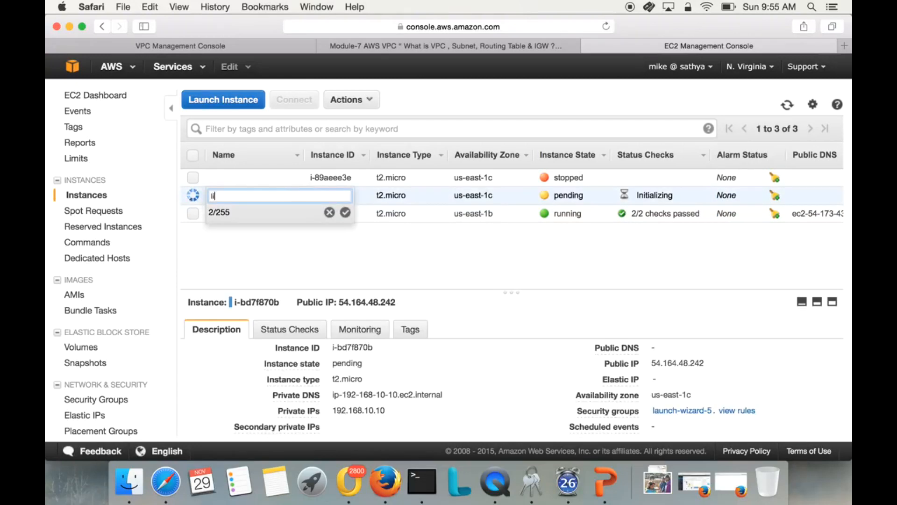
pyautogui.write('nux-public-server')
pyautogui.click(345, 213)
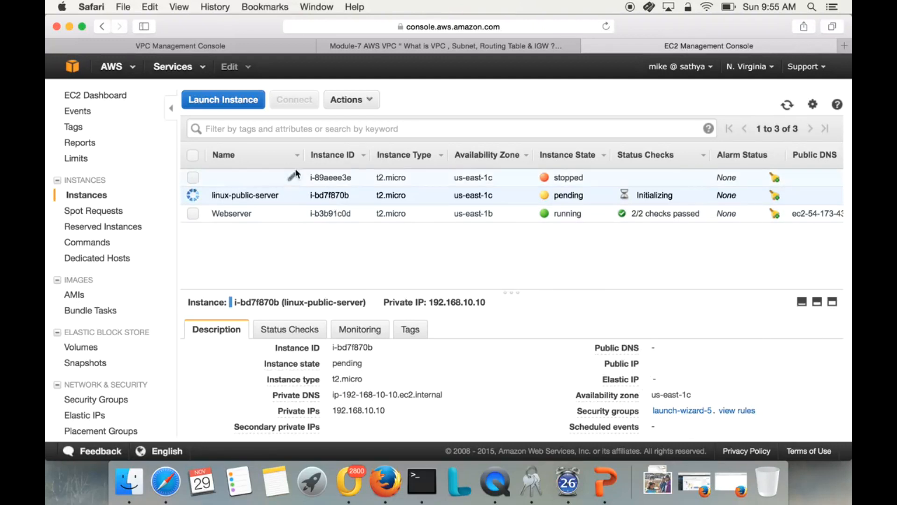
# Examine the linux-public-server instance's private IP, public IP and network details, refreshing the instances list to check its state.
pyautogui.click(786, 106)
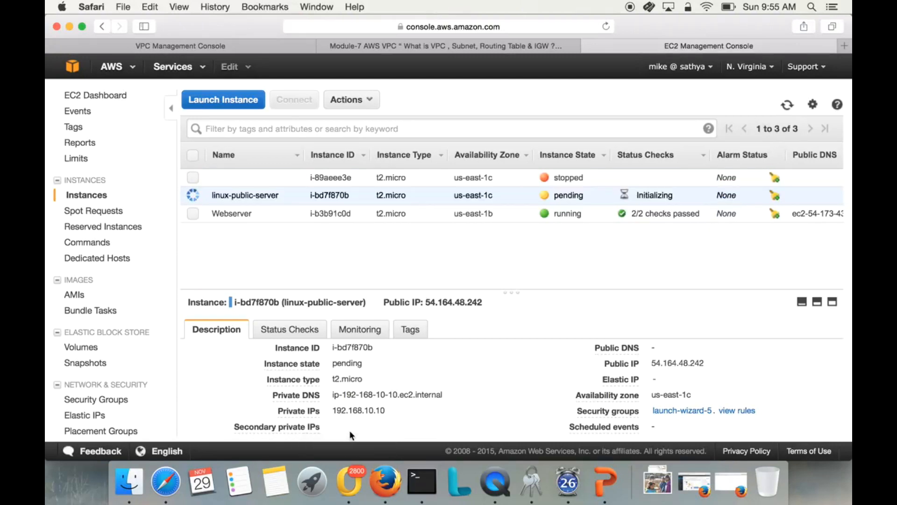
pyautogui.tripleClick(346, 411)
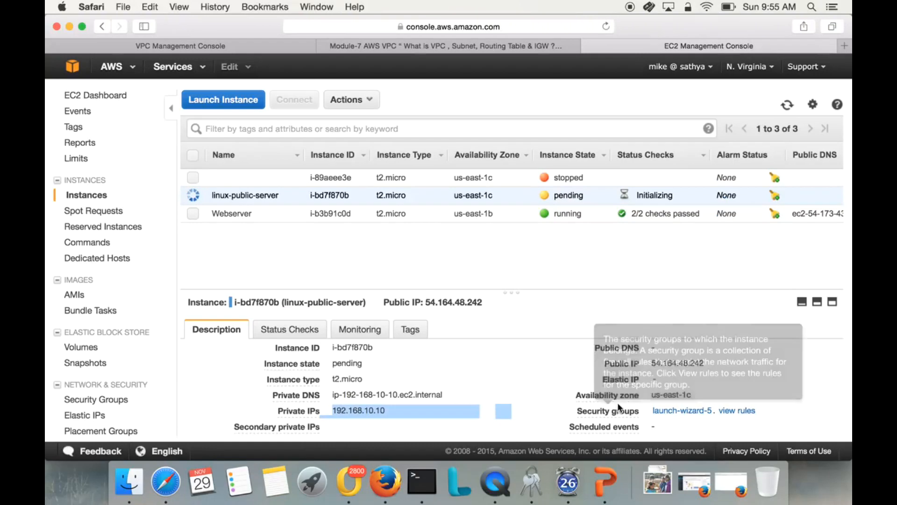
pyautogui.tripleClick(685, 363)
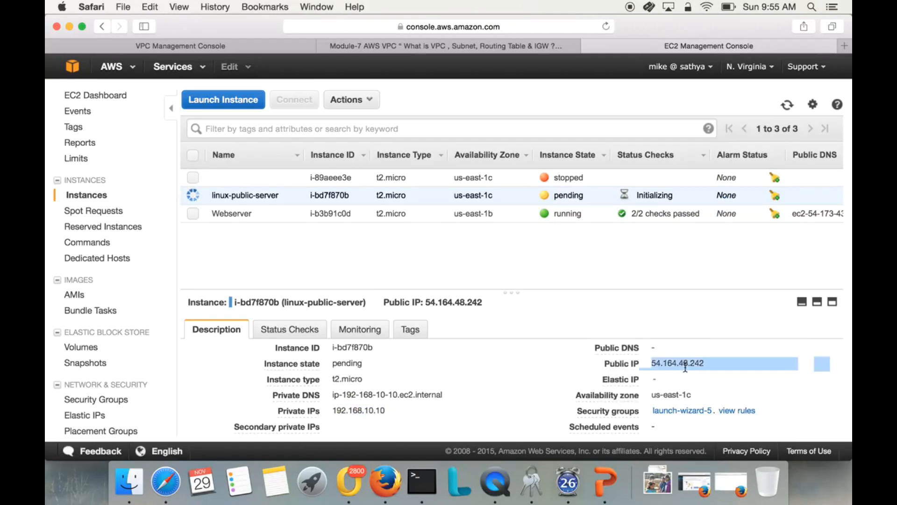
pyautogui.scroll(-4, 406, 421)
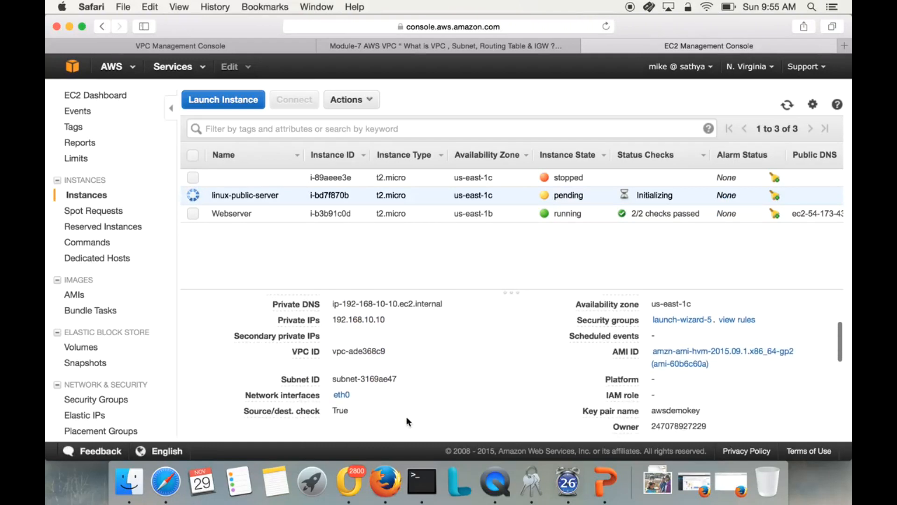
pyautogui.scroll(-3, 407, 421)
pyautogui.scroll(8, 407, 421)
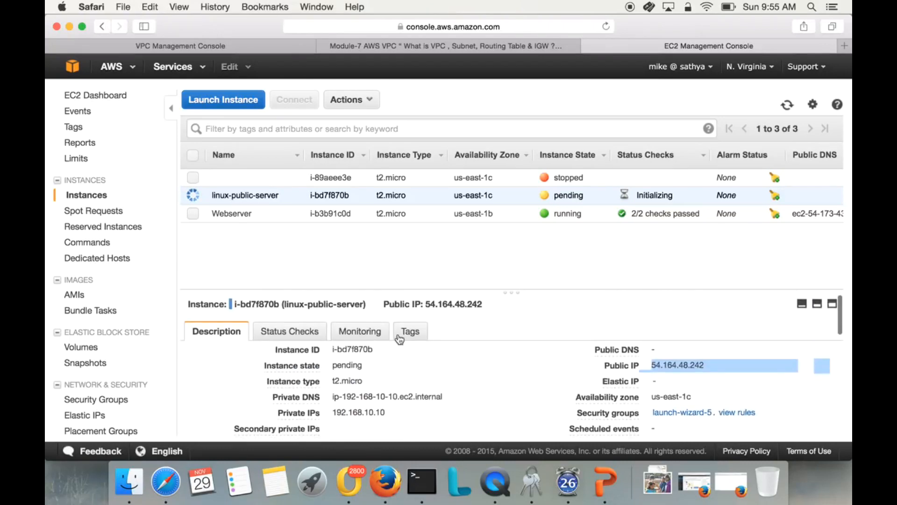
pyautogui.click(787, 105)
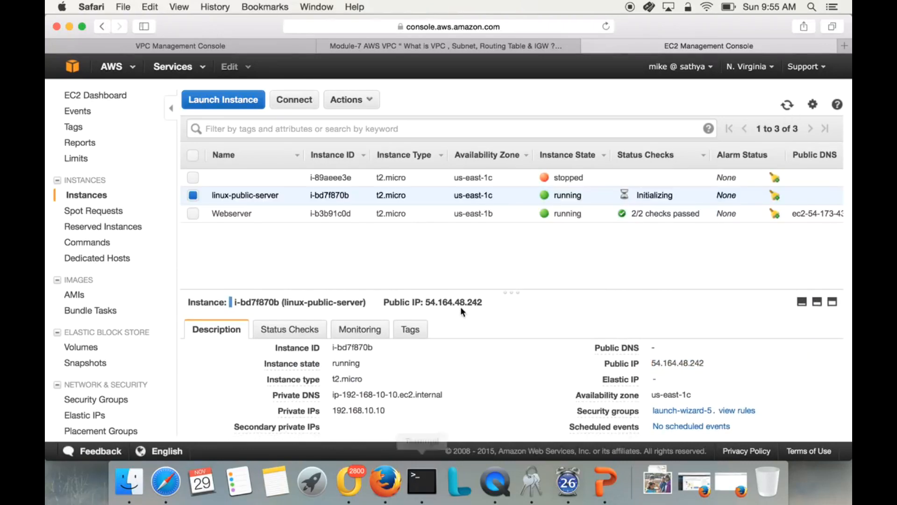
# Open the connection instructions for linux-public-server and copy the example SSH command.
pyautogui.click(294, 100)
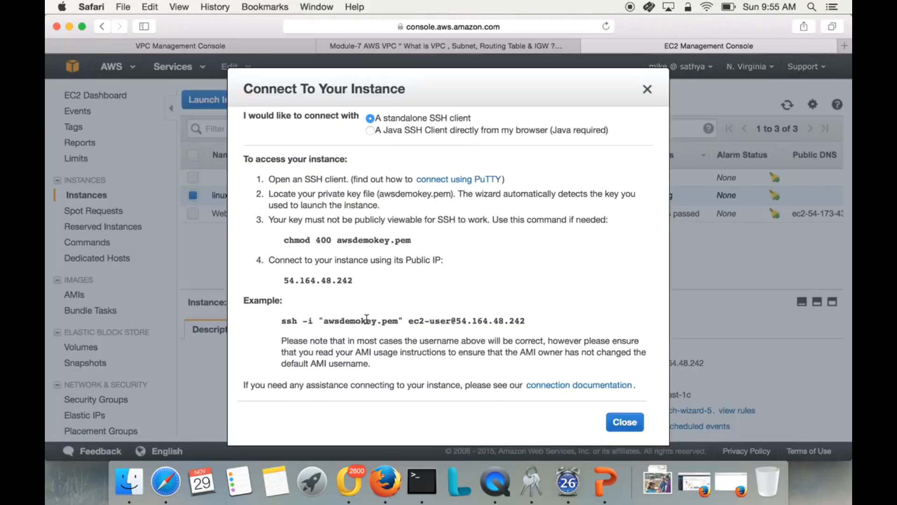
pyautogui.tripleClick(367, 318)
pyautogui.rightClick(366, 319)
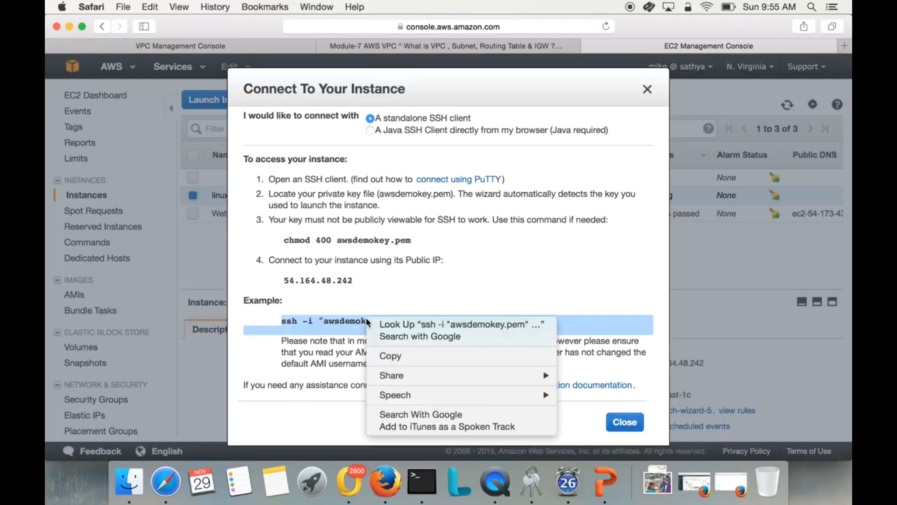
pyautogui.click(384, 357)
# Switch to Terminal and change the working directory to ../Downloads/.
pyautogui.click(422, 481)
pyautogui.press('Return')
pyautogui.press('Return')
pyautogui.write('cd ..')
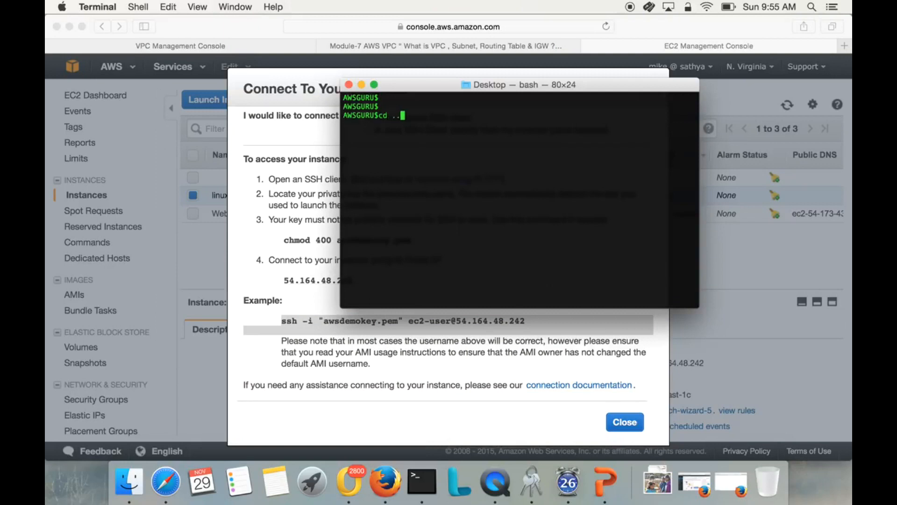
pyautogui.write('/Downloads/')
pyautogui.press('Return')
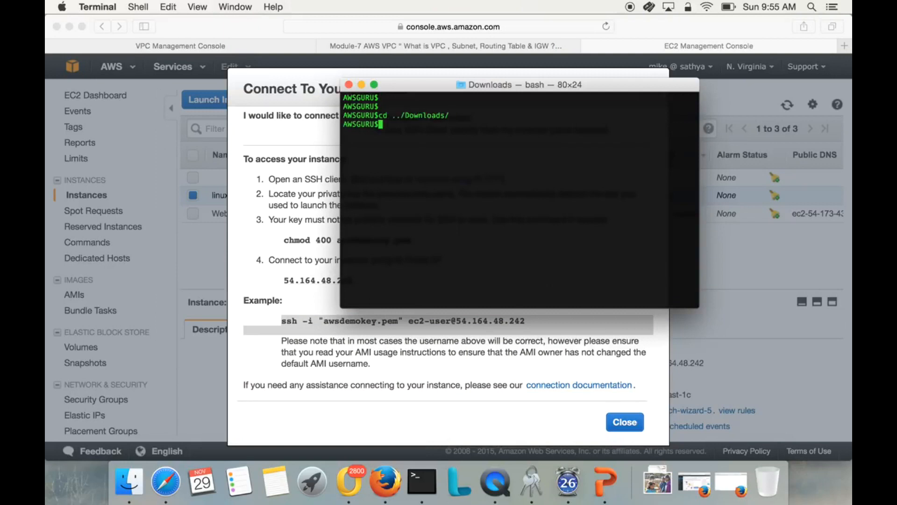
pyautogui.rightClick(490, 167)
pyautogui.click(506, 190)
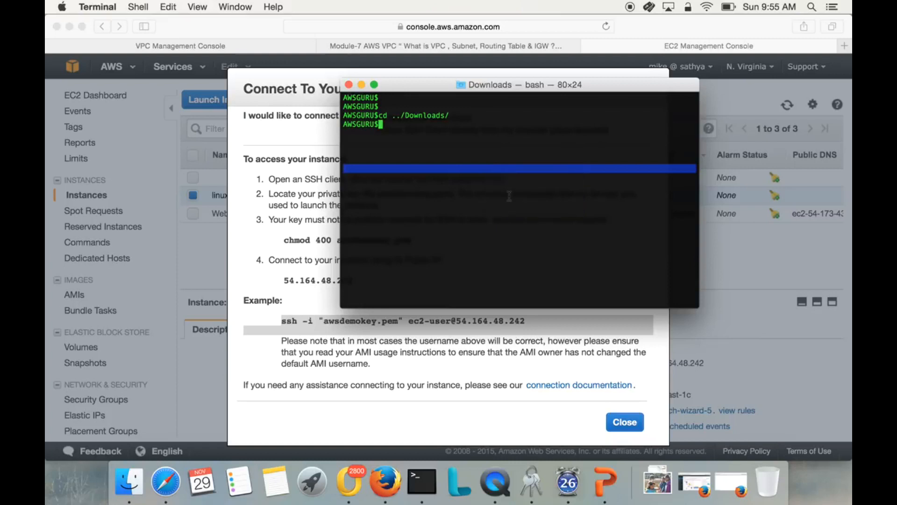
pyautogui.rightClick(506, 192)
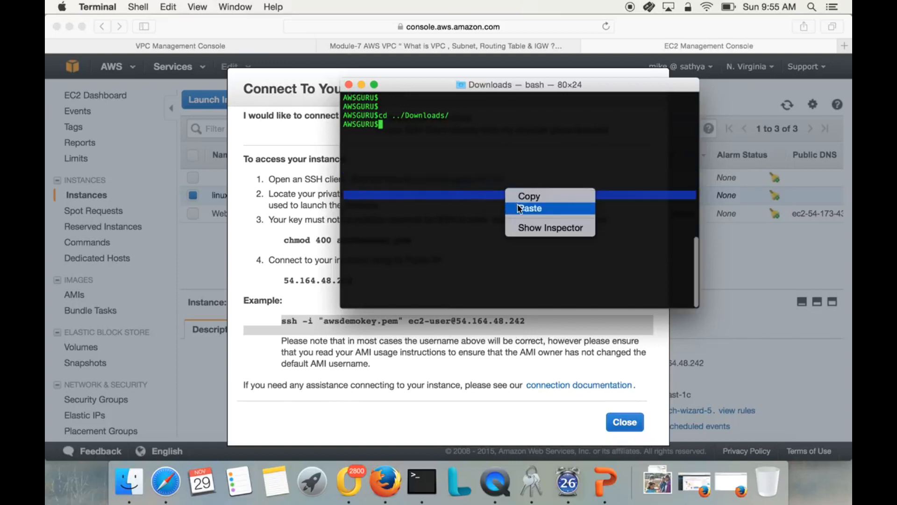
pyautogui.click(520, 209)
pyautogui.press('Return')
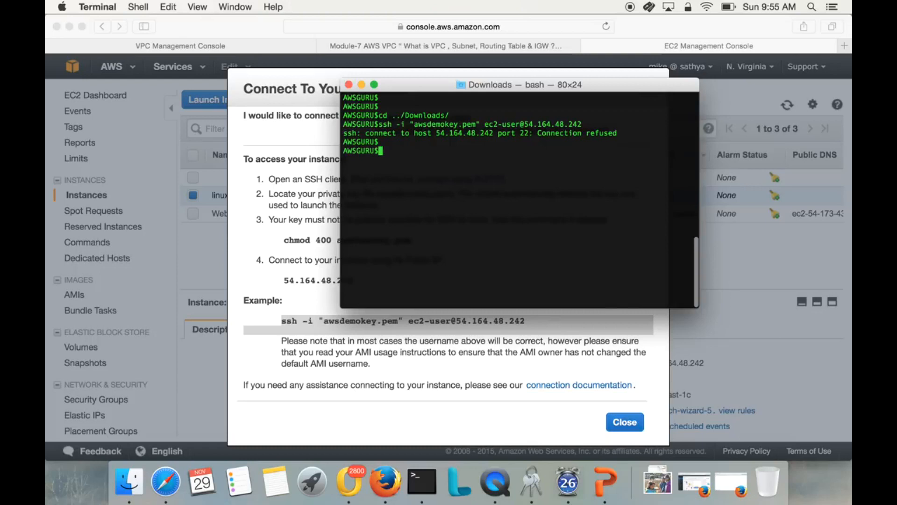
pyautogui.press('Up')
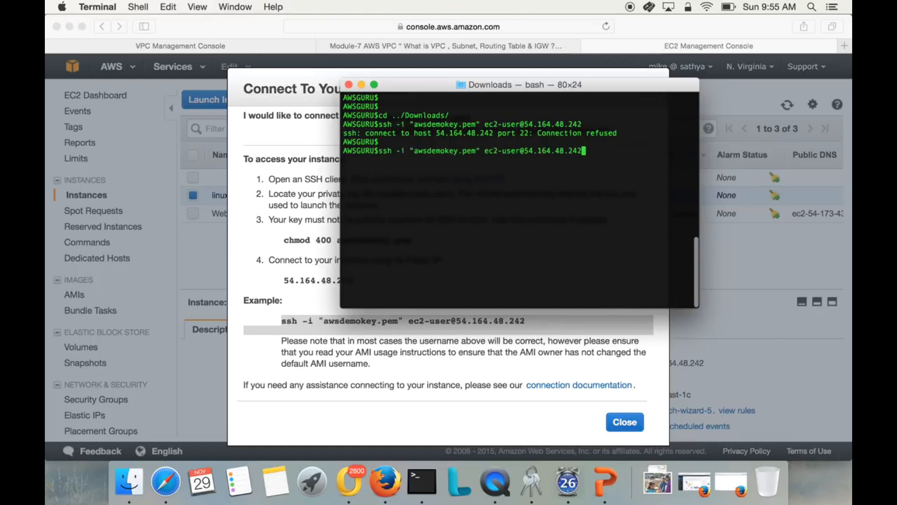
pyautogui.press('Return')
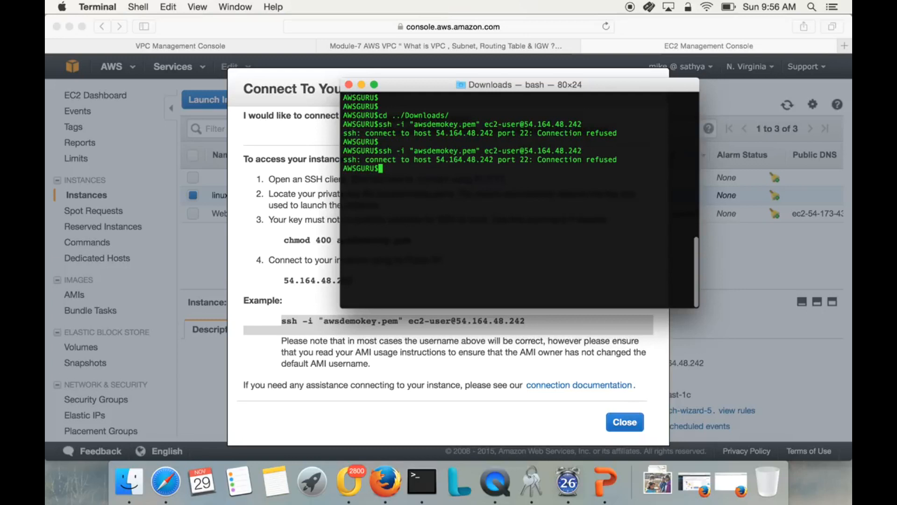
pyautogui.moveTo(378, 150); pyautogui.dragTo(580, 151)
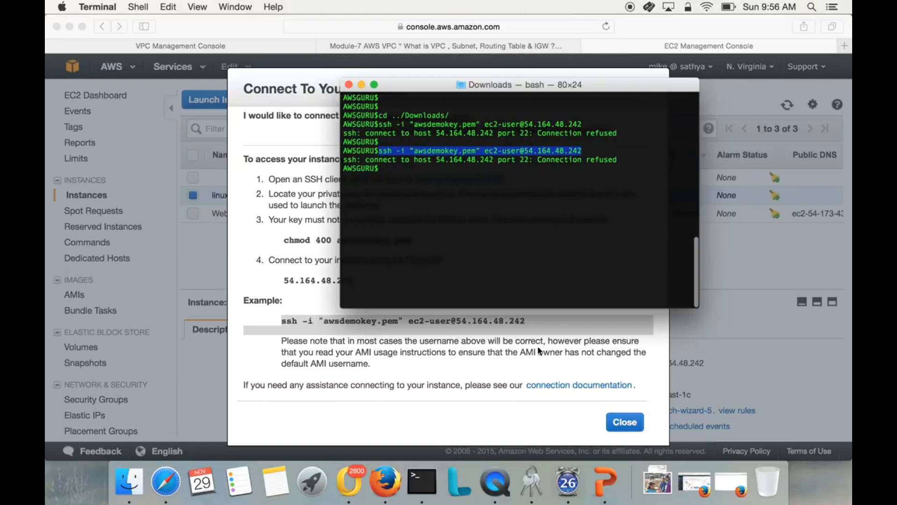
# Close the connection instructions, review the rules and description of security group launch-wizard-5, and return to the linux-public-server instance.
pyautogui.click(616, 422)
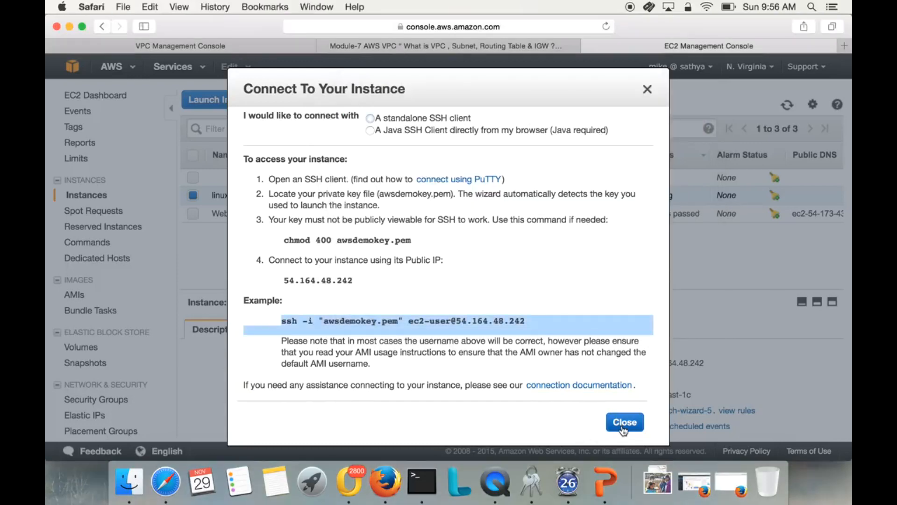
pyautogui.click(625, 422)
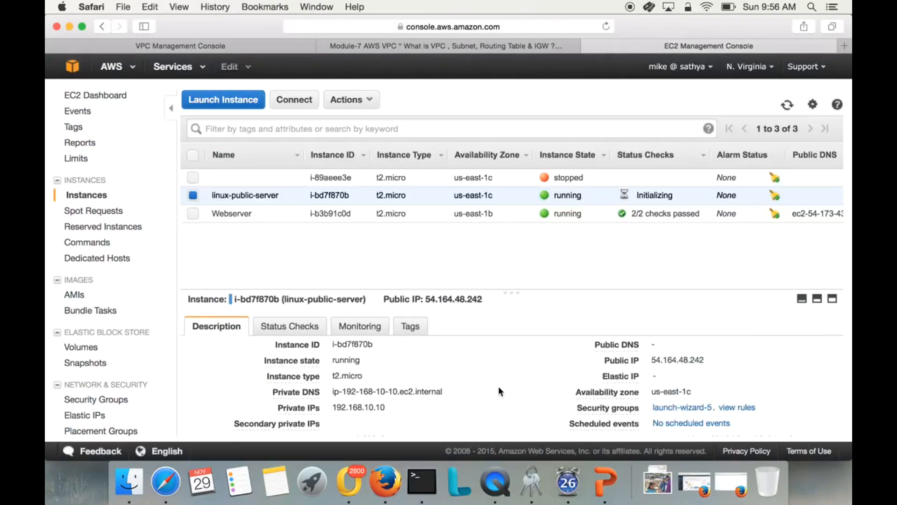
pyautogui.scroll(-2, 632, 367)
pyautogui.click(675, 377)
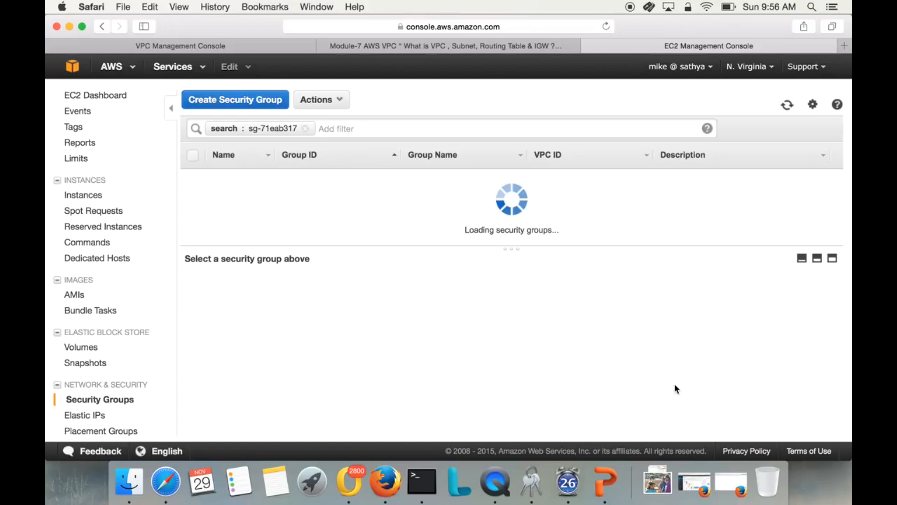
pyautogui.click(277, 286)
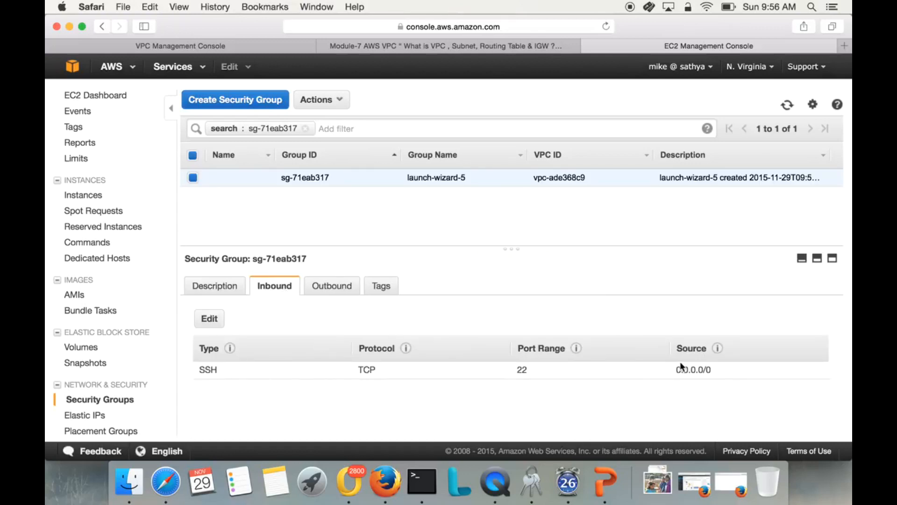
pyautogui.click(341, 287)
pyautogui.click(234, 287)
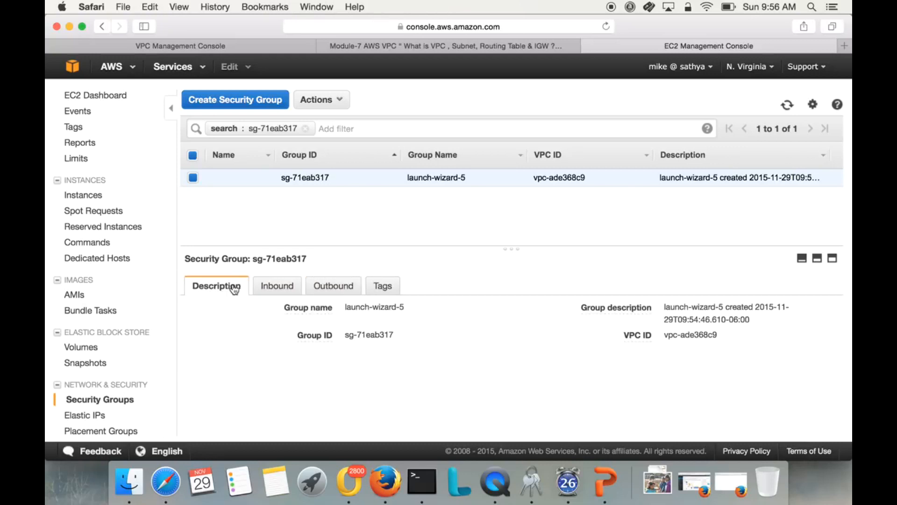
pyautogui.click(93, 195)
pyautogui.click(384, 195)
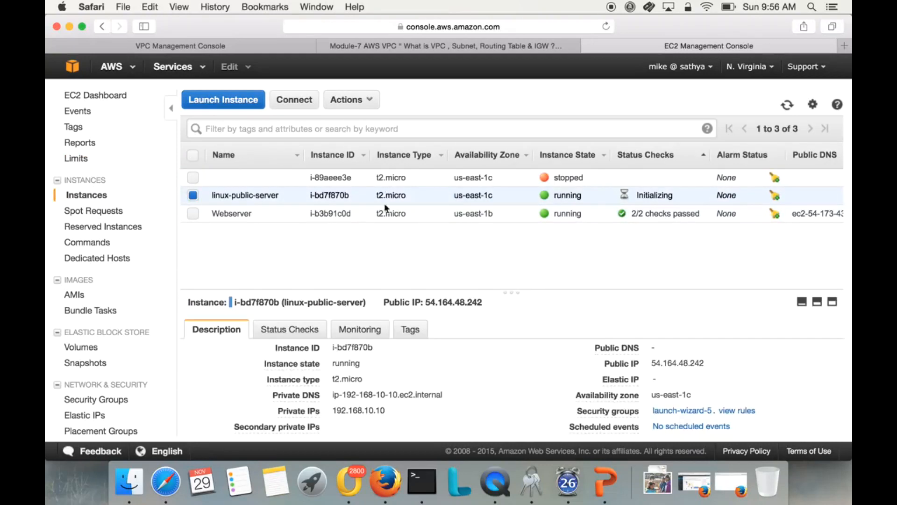
pyautogui.click(423, 487)
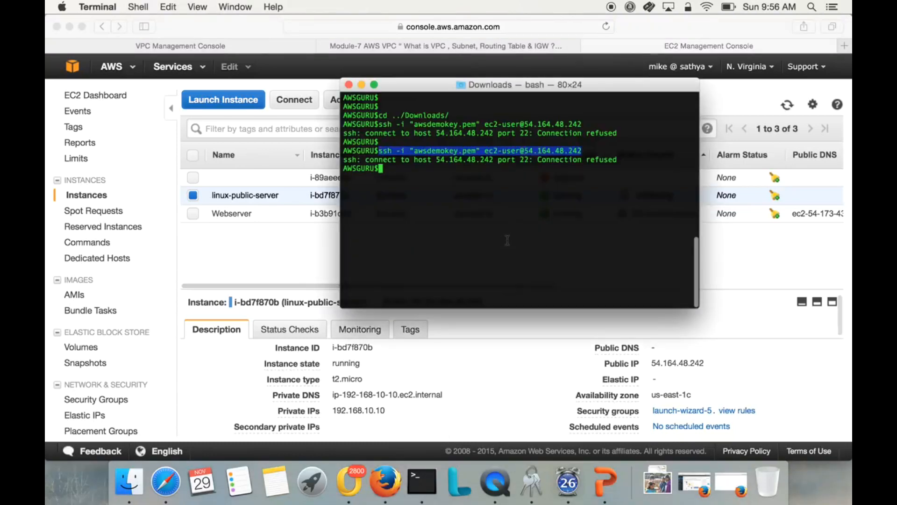
pyautogui.press('super+v')
pyautogui.press('Return')
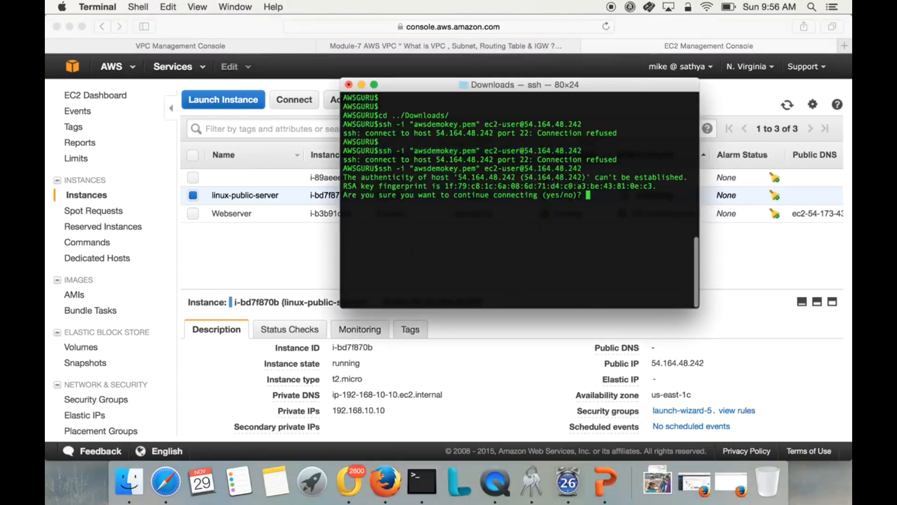
pyautogui.write('yes')
pyautogui.press('Return')
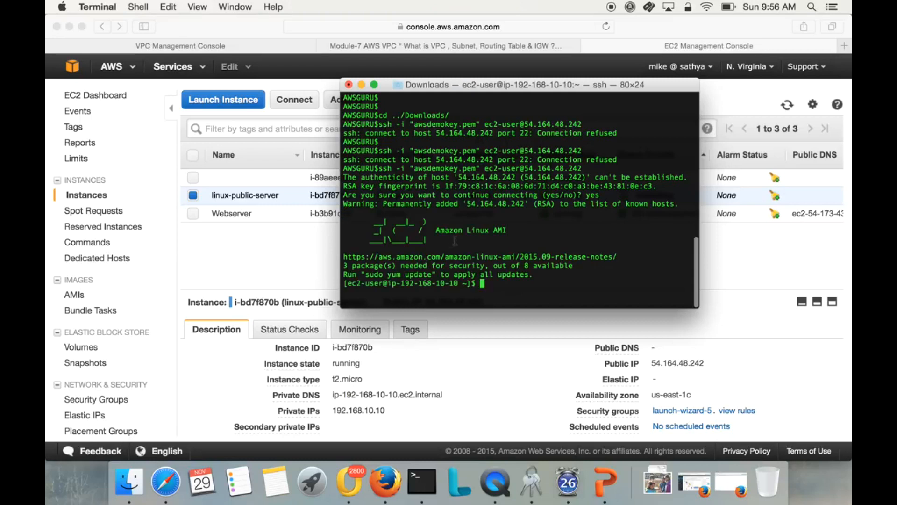
# Clear the remote session's screen and ping google.com to test the instance's internet access.
pyautogui.tripleClick(427, 282)
pyautogui.click(427, 282)
pyautogui.moveTo(401, 282); pyautogui.dragTo(442, 280)
pyautogui.write('clear')
pyautogui.press('Return')
pyautogui.write('ping ')
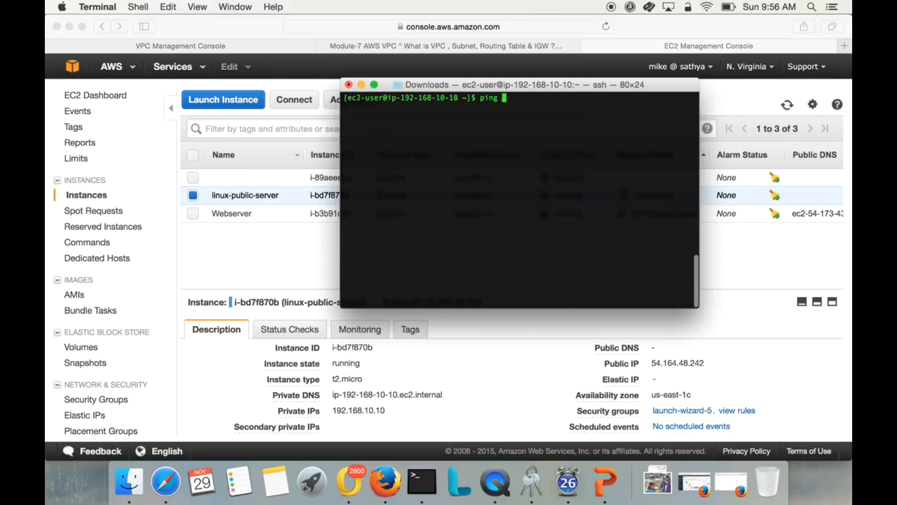
pyautogui.write('google.com')
pyautogui.press('Return')
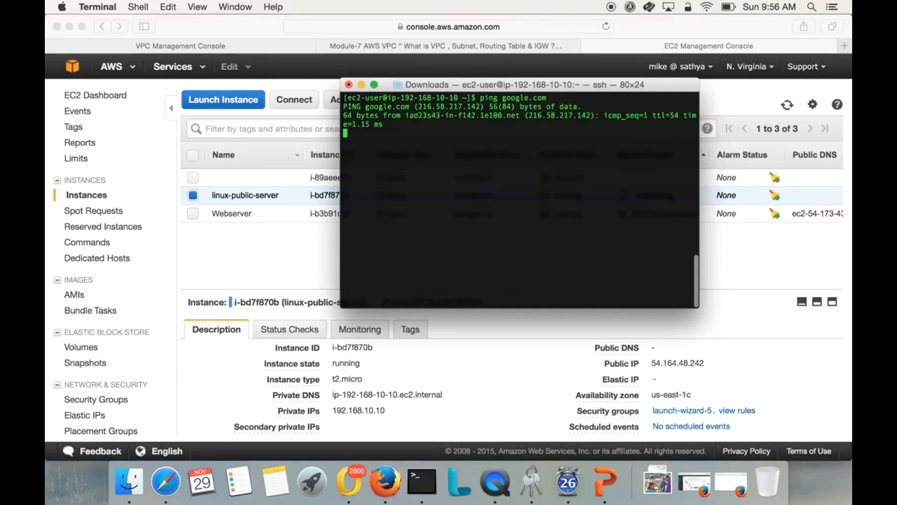
# Widen the Terminal window, stop the google.com ping, and return to the EC2 instances list in Safari.
pyautogui.moveTo(342, 307); pyautogui.dragTo(208, 308)
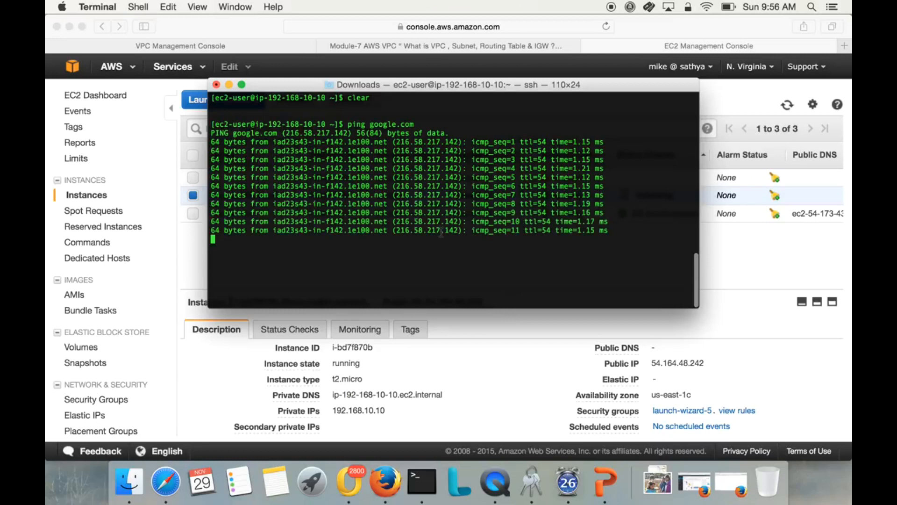
pyautogui.hotkey('ctrl', 'c')
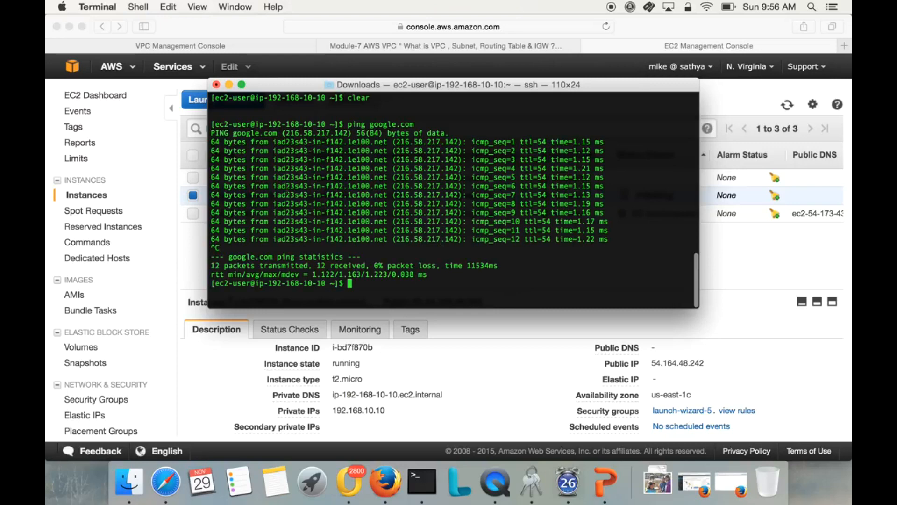
pyautogui.click(271, 29)
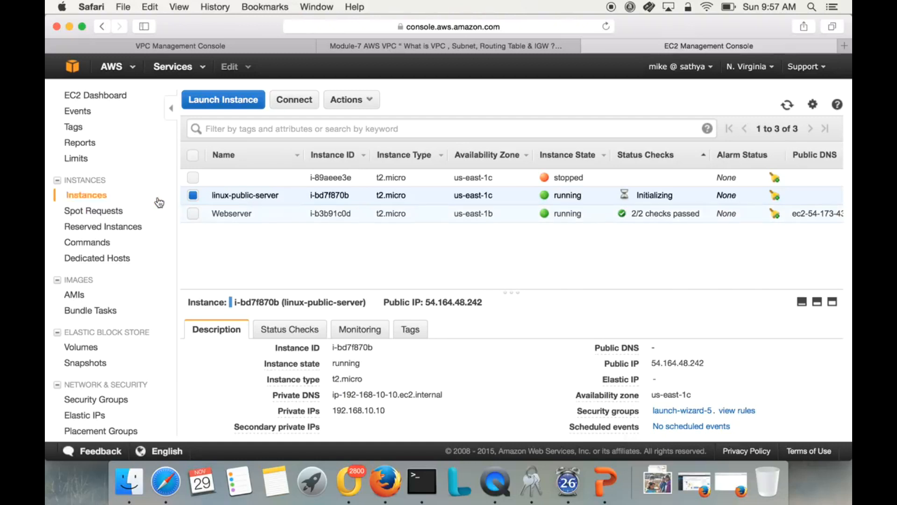
# Start launching a t2.micro Amazon Linux instance in network MYVPC-DFW-office with the DFW-Private-192.168.20.x subnet.
pyautogui.click(205, 100)
pyautogui.click(757, 201)
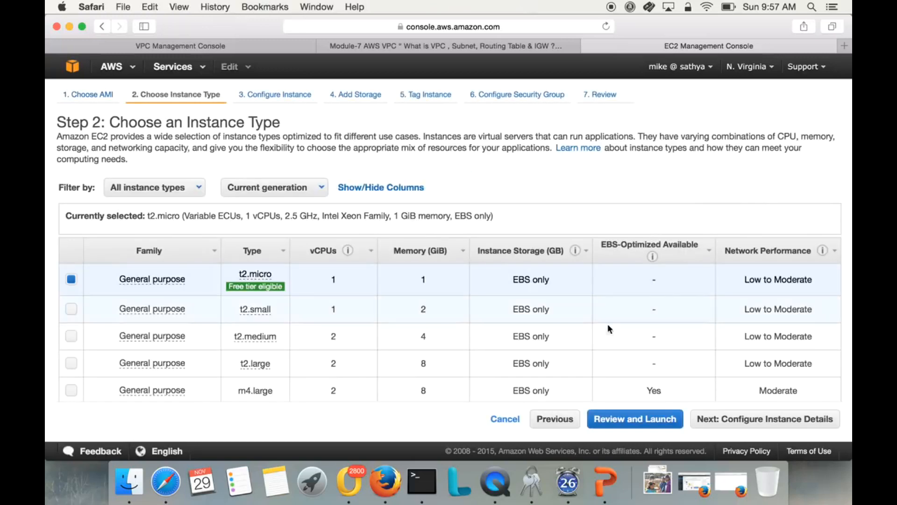
pyautogui.click(706, 420)
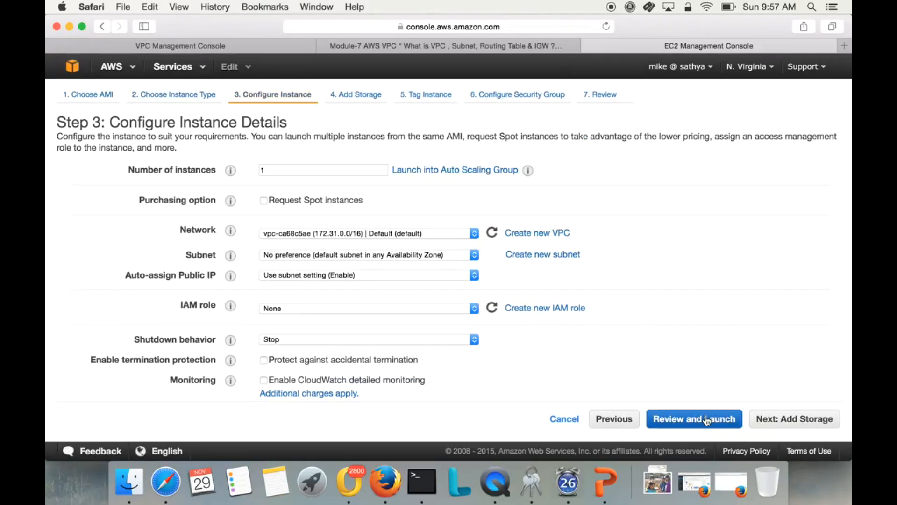
pyautogui.click(352, 234)
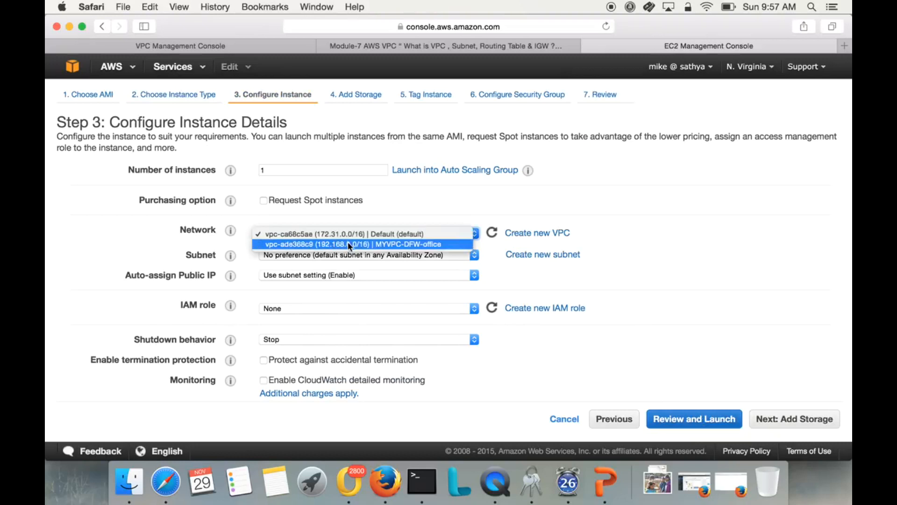
pyautogui.click(348, 243)
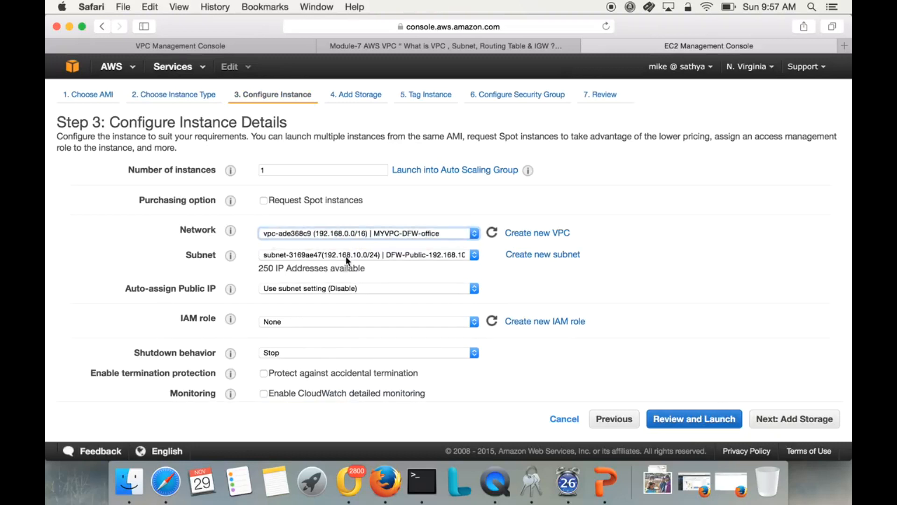
pyautogui.click(346, 255)
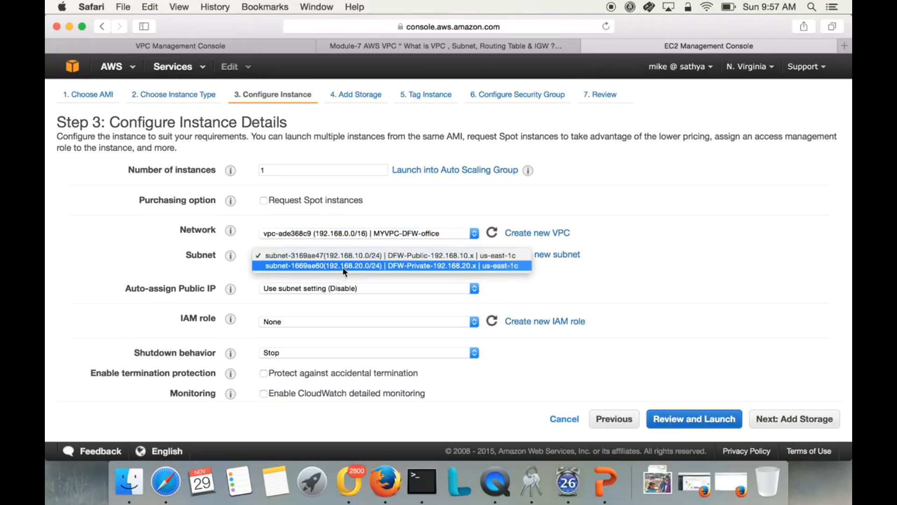
pyautogui.click(343, 266)
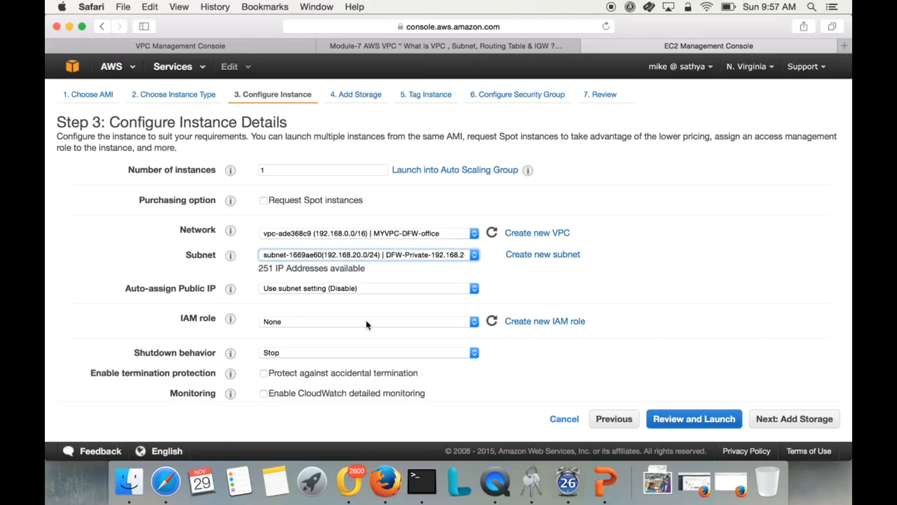
# Review and launch the instance with the existing key pair awsdemokey, acknowledging access to its private key, and return to the instances list.
pyautogui.scroll(-3, 459, 380)
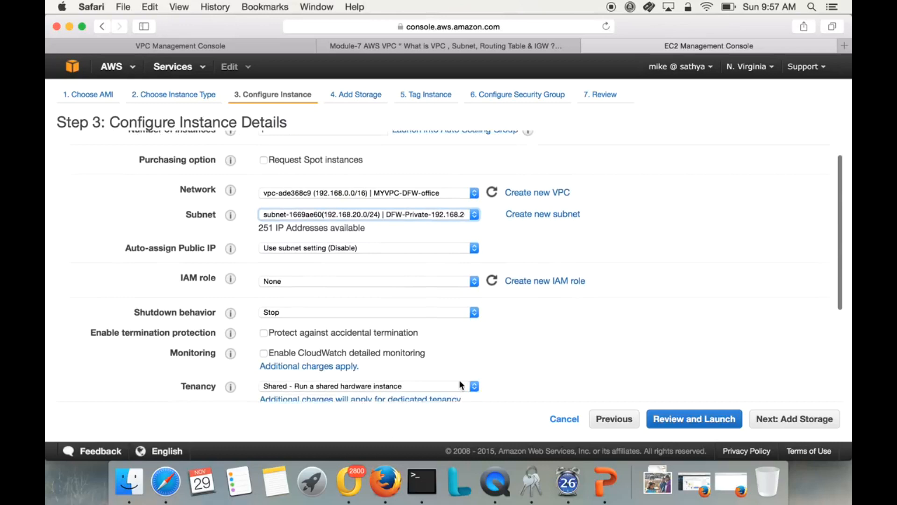
pyautogui.click(719, 419)
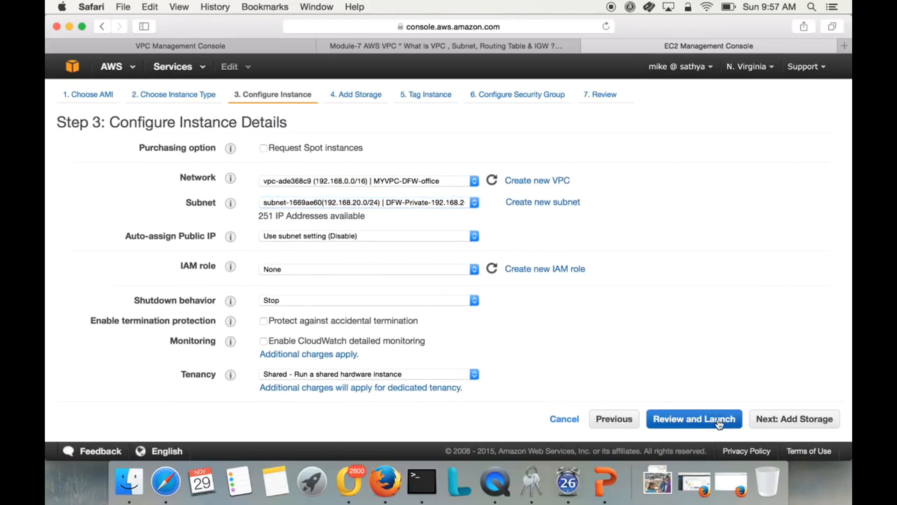
pyautogui.click(829, 424)
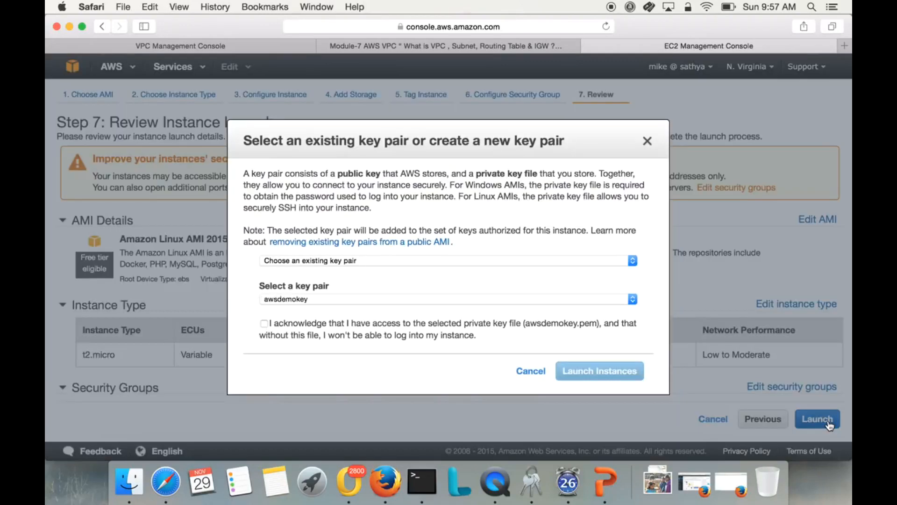
pyautogui.click(370, 327)
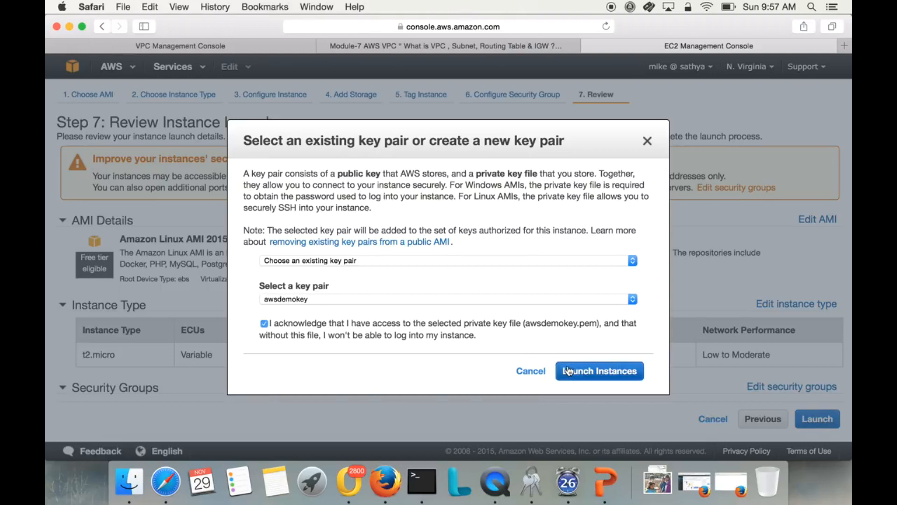
pyautogui.click(581, 373)
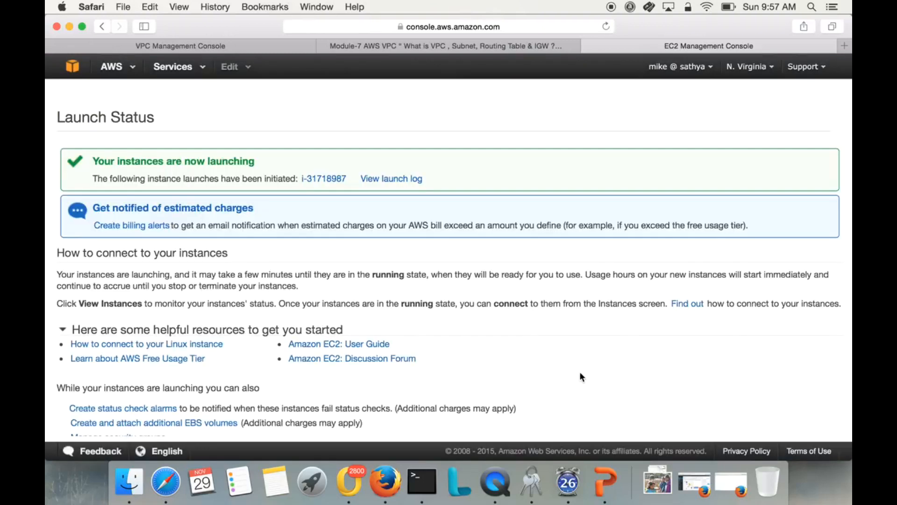
pyautogui.scroll(-2, 565, 388)
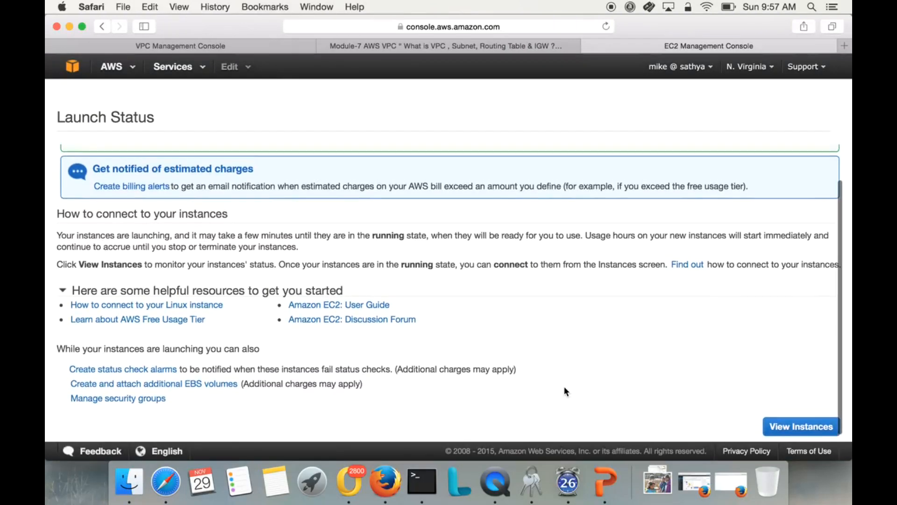
pyautogui.click(808, 426)
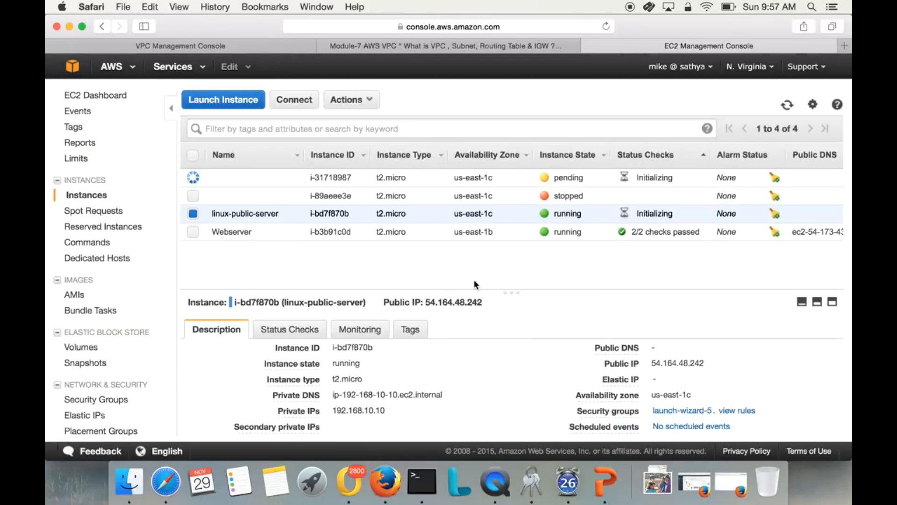
# Name the newly launched instance linux-pvt-server.
pyautogui.click(296, 179)
pyautogui.write('linux-pvt-server')
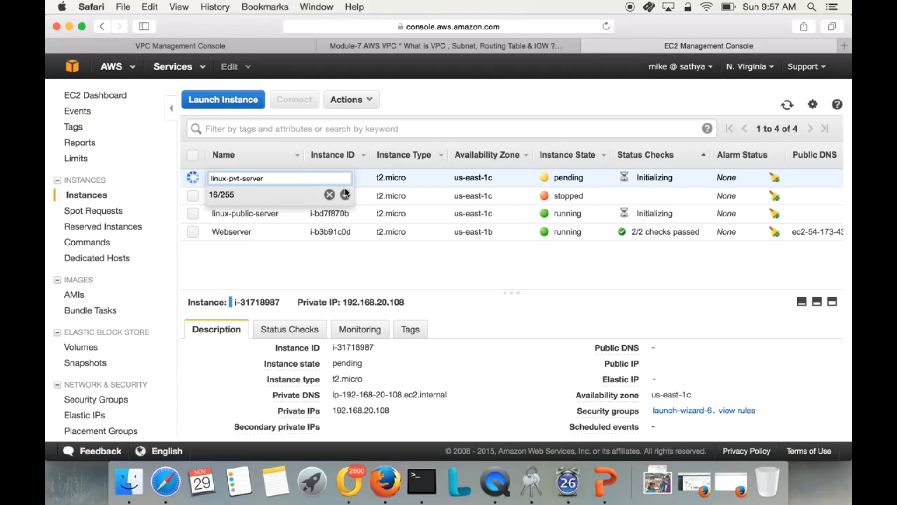
pyautogui.click(346, 196)
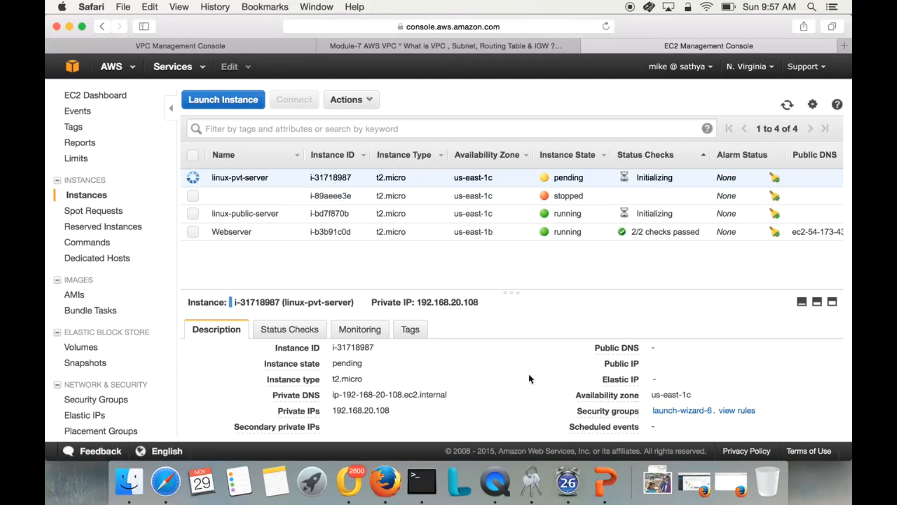
# Look up linux-pvt-server's private IP and enter ping 192.168.20.108 in the public server's Terminal session.
pyautogui.moveTo(358, 411); pyautogui.dragTo(393, 410)
pyautogui.click(391, 411)
pyautogui.scroll(-2, 384, 413)
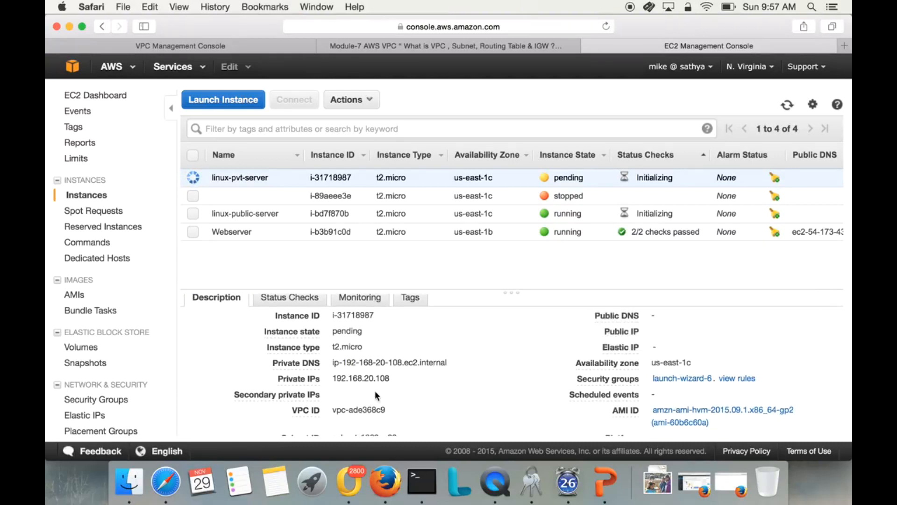
pyautogui.moveTo(353, 379); pyautogui.dragTo(395, 384)
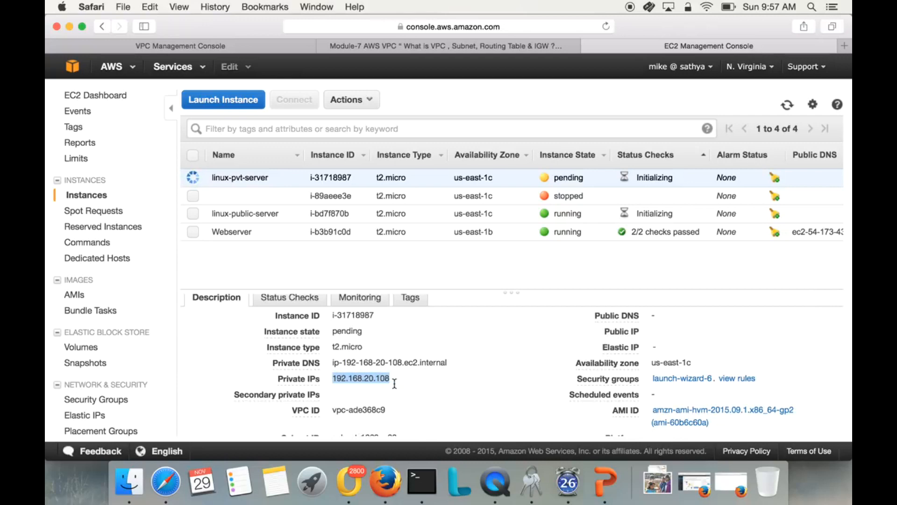
pyautogui.click(422, 484)
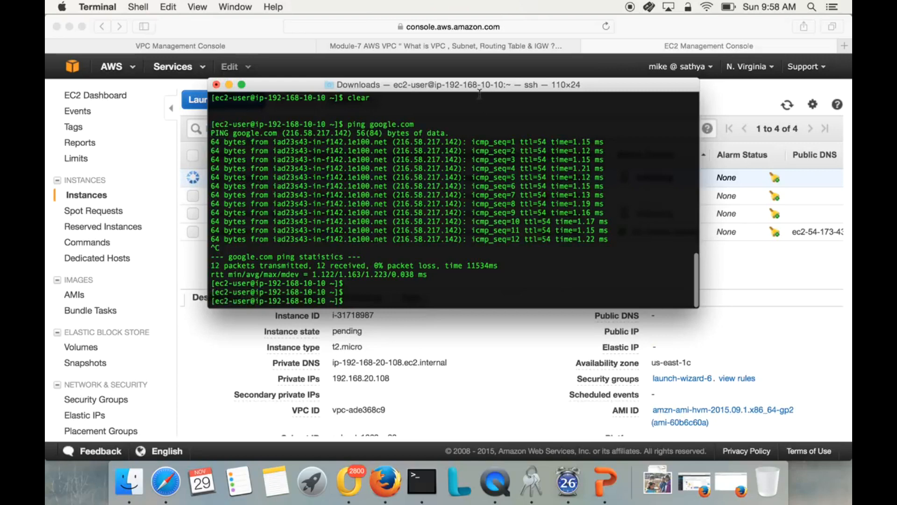
pyautogui.moveTo(478, 83); pyautogui.dragTo(593, 88)
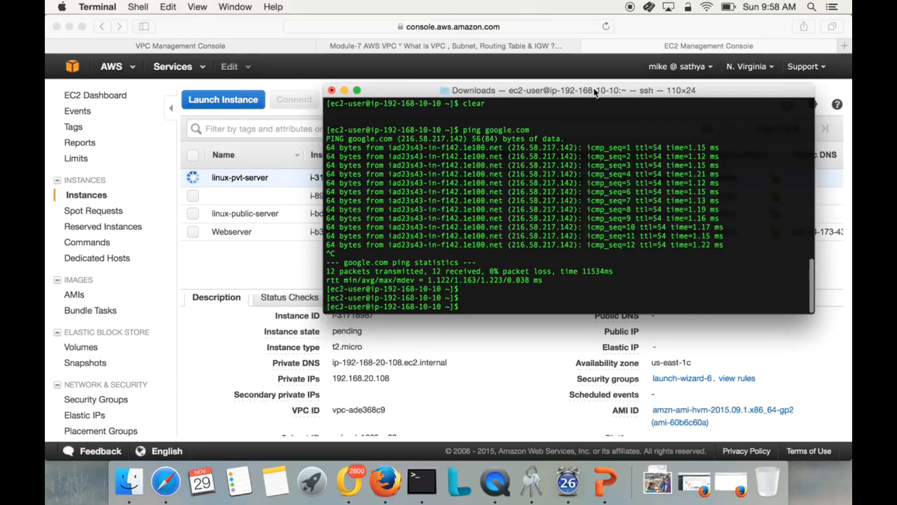
pyautogui.write('ping 192.168.20.')
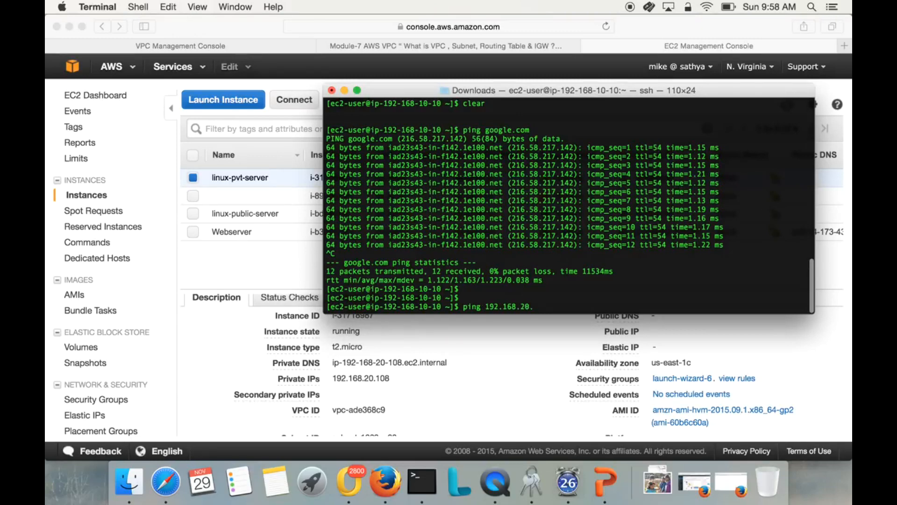
pyautogui.write('108')
# Return to linux-pvt-server in the EC2 console and open the inbound rules of its security group, launch-wizard-6.
pyautogui.click(473, 388)
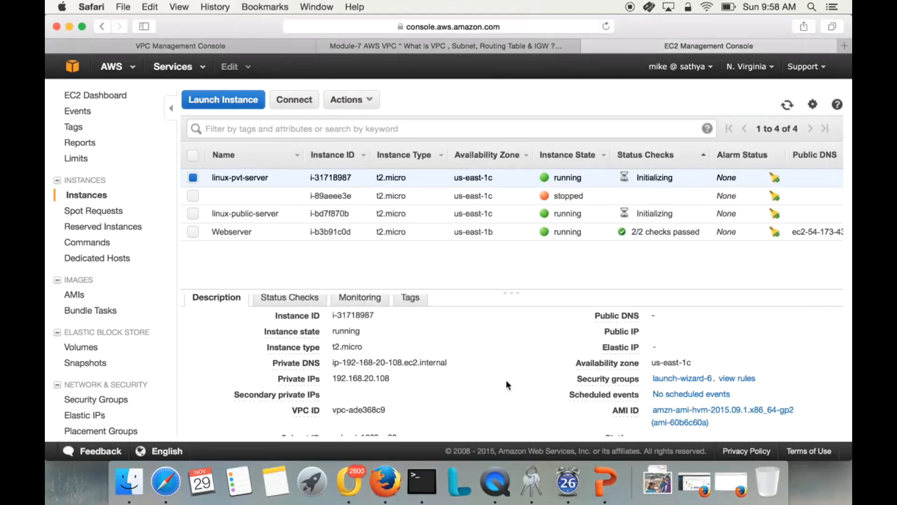
pyautogui.click(663, 380)
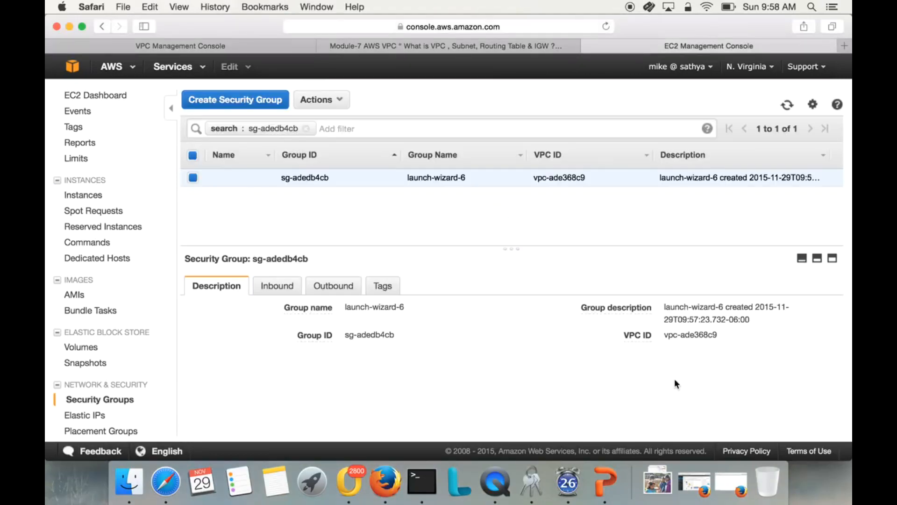
pyautogui.click(277, 286)
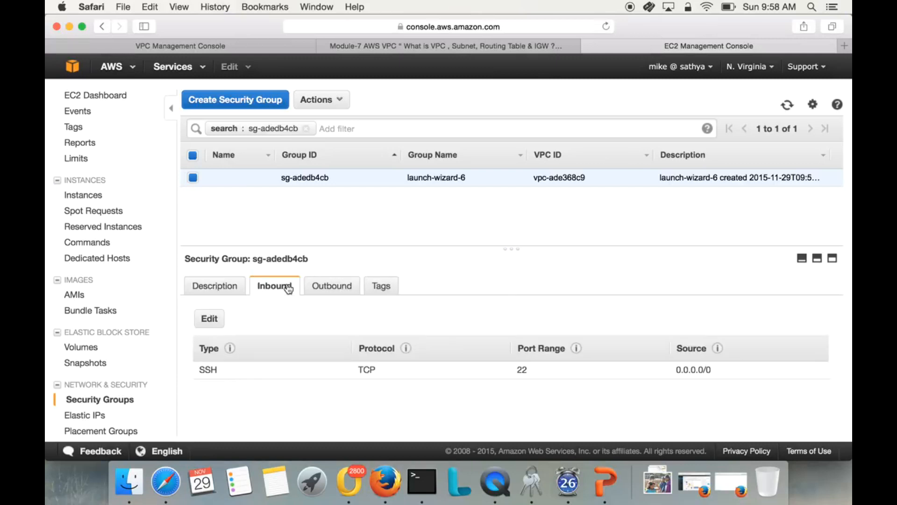
# Add an All ICMP inbound rule with custom source 192.168.0.0/16 to launch-wizard-6 and save the rules.
pyautogui.click(209, 318)
pyautogui.click(235, 304)
pyautogui.click(249, 281)
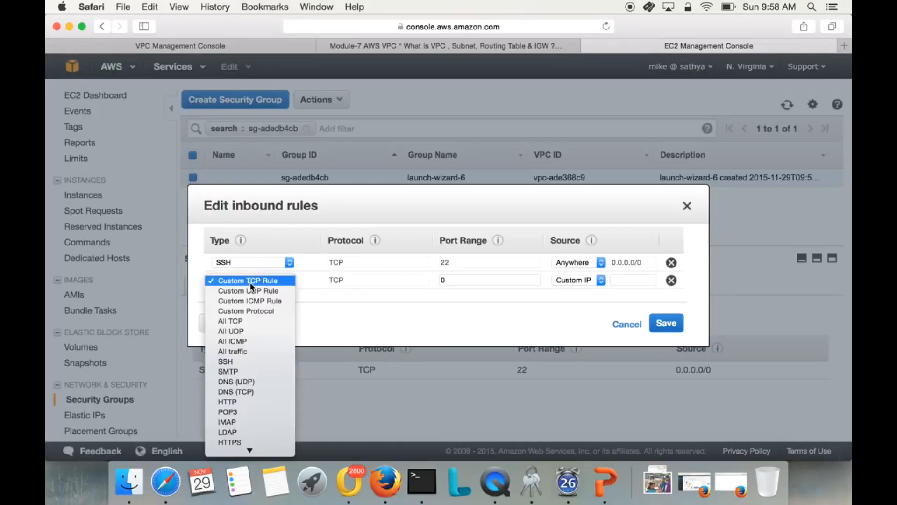
pyautogui.click(232, 341)
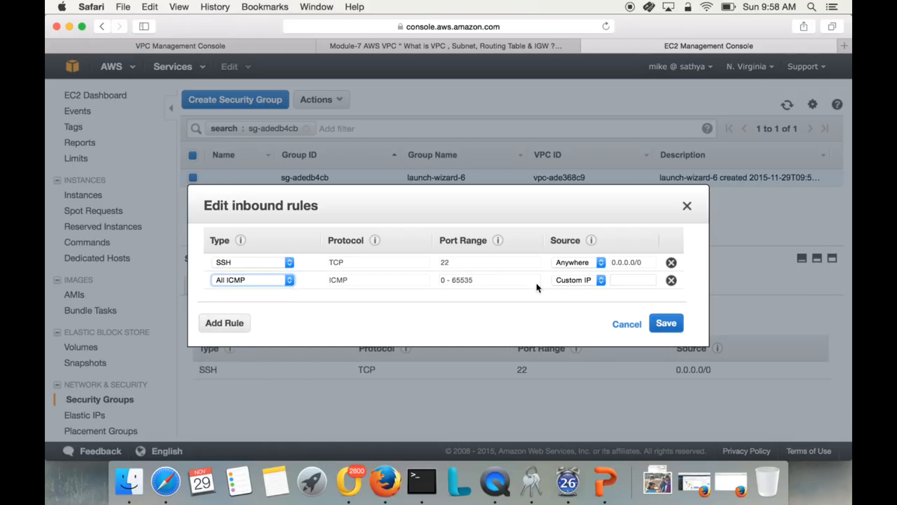
pyautogui.click(622, 280)
pyautogui.write('1')
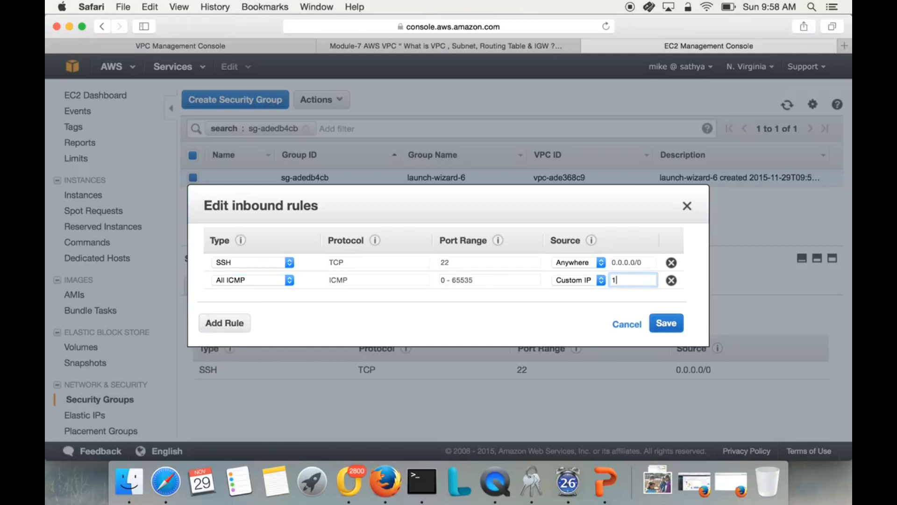
pyautogui.write('92.168.0.')
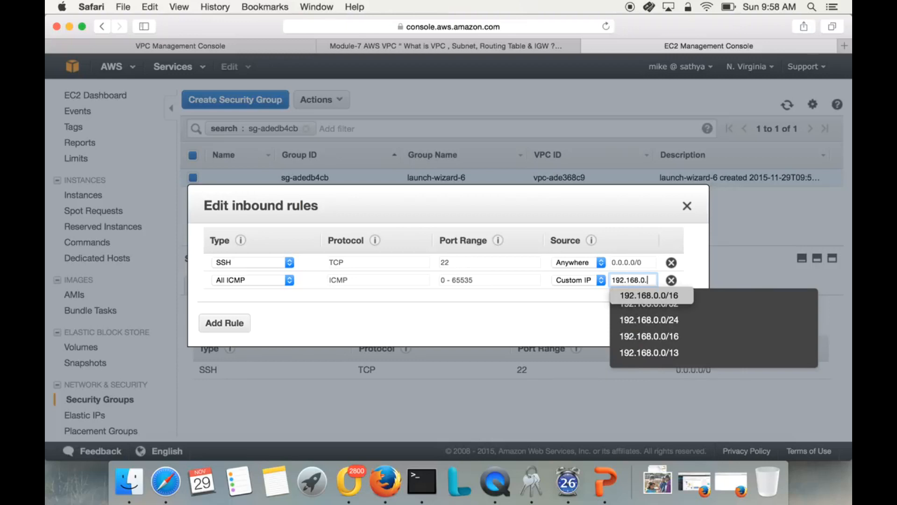
pyautogui.write('0/16')
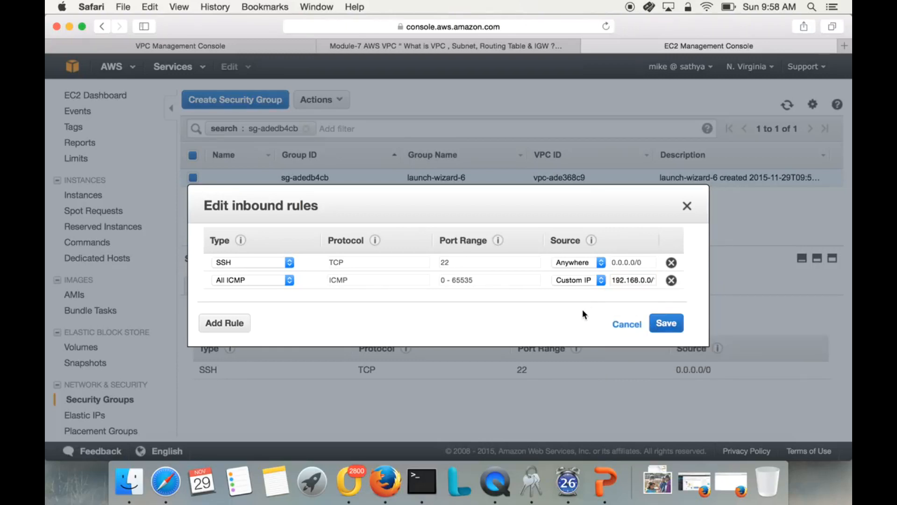
pyautogui.click(614, 280)
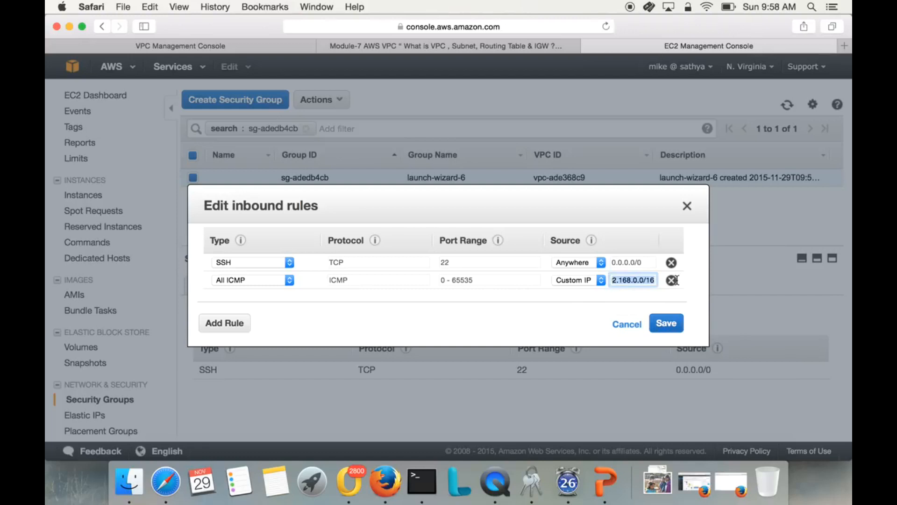
pyautogui.click(677, 328)
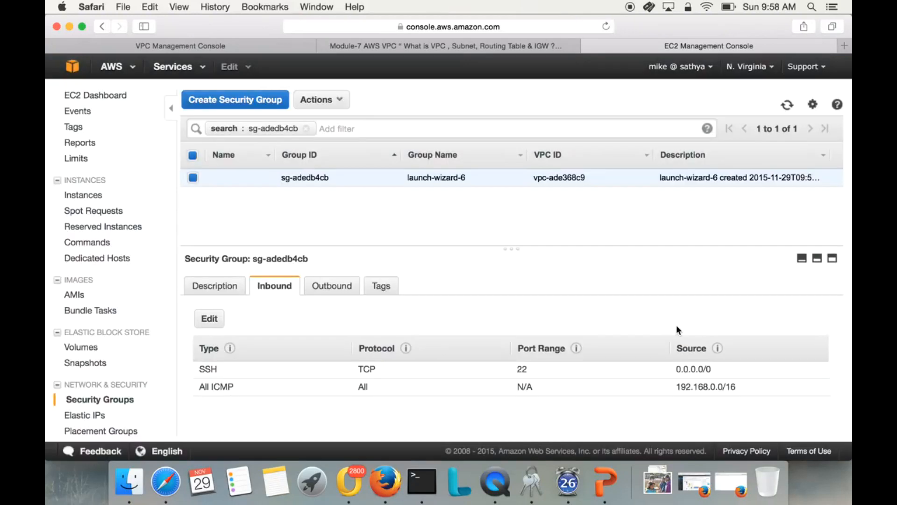
# Restrict the SSH inbound rule of launch-wizard-6 to custom source 192.168.0.0/16 and save the rules.
pyautogui.click(209, 319)
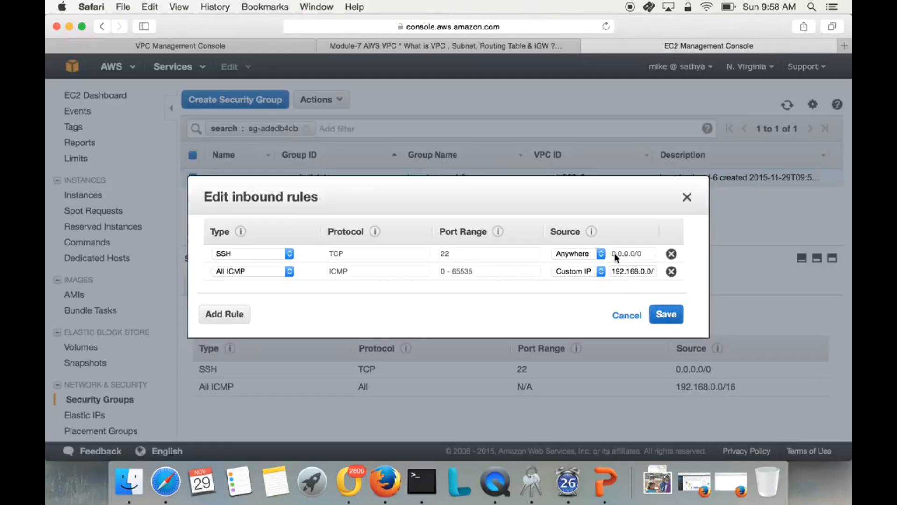
pyautogui.click(579, 253)
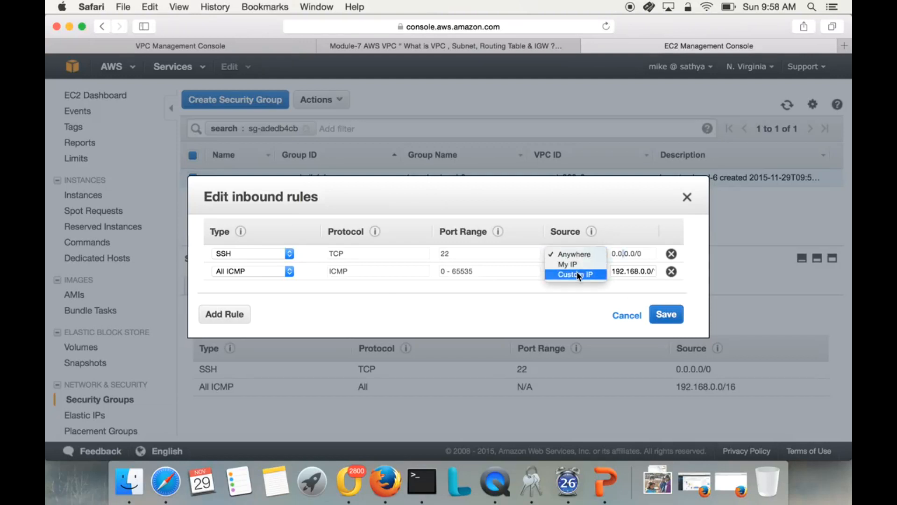
pyautogui.click(580, 274)
pyautogui.tripleClick(624, 253)
pyautogui.press('BackSpace')
pyautogui.write('1')
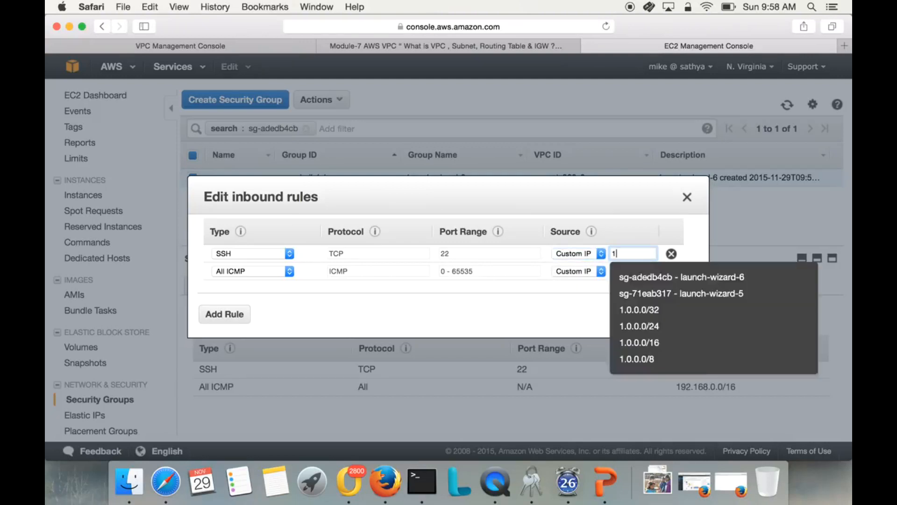
pyautogui.write('92.168')
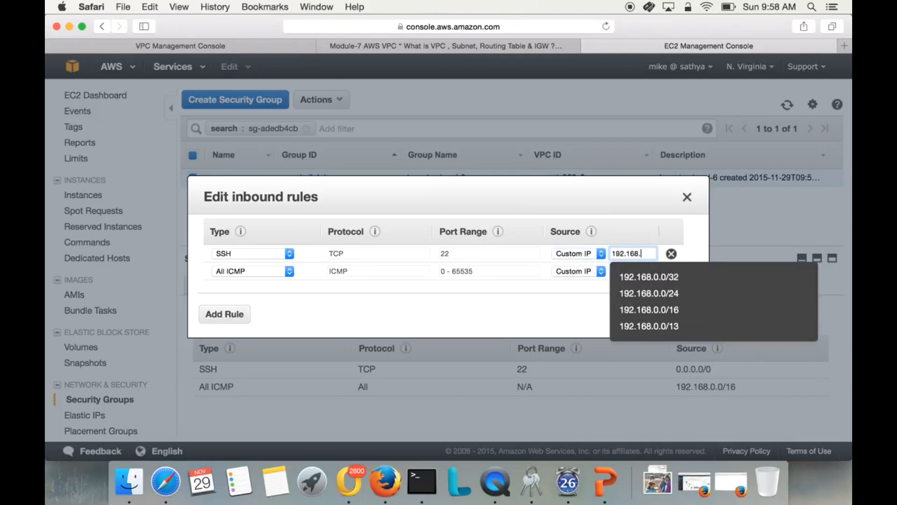
pyautogui.write('.0')
pyautogui.click(649, 309)
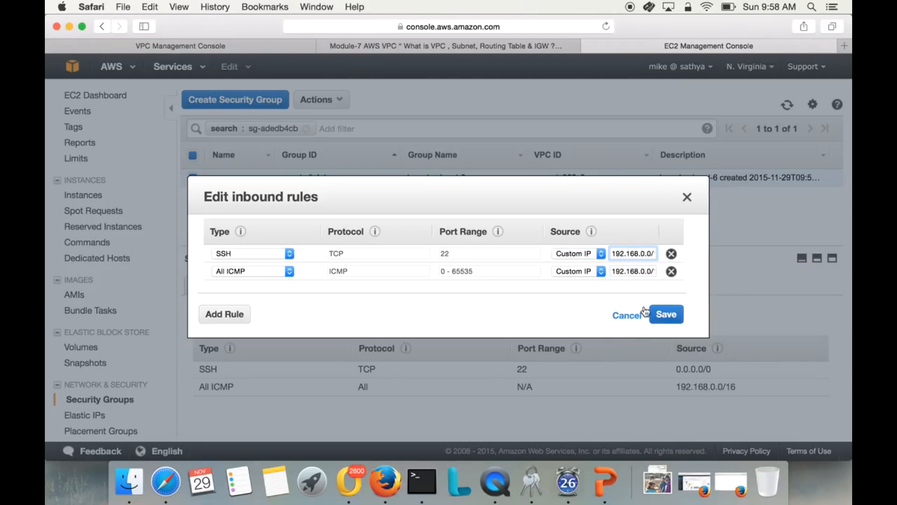
pyautogui.click(672, 317)
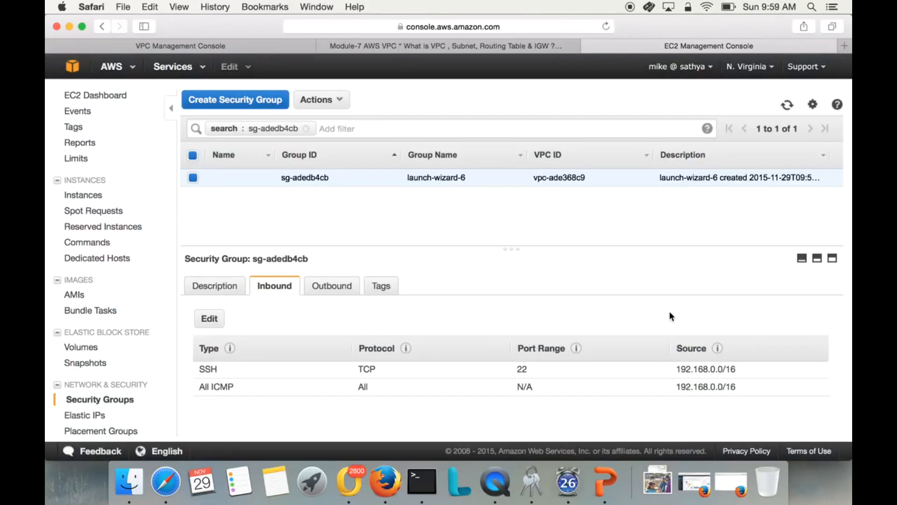
# Switch to Terminal, run the prepared ping to 192.168.20.108 from the public server, and stop it after several replies.
pyautogui.click(414, 484)
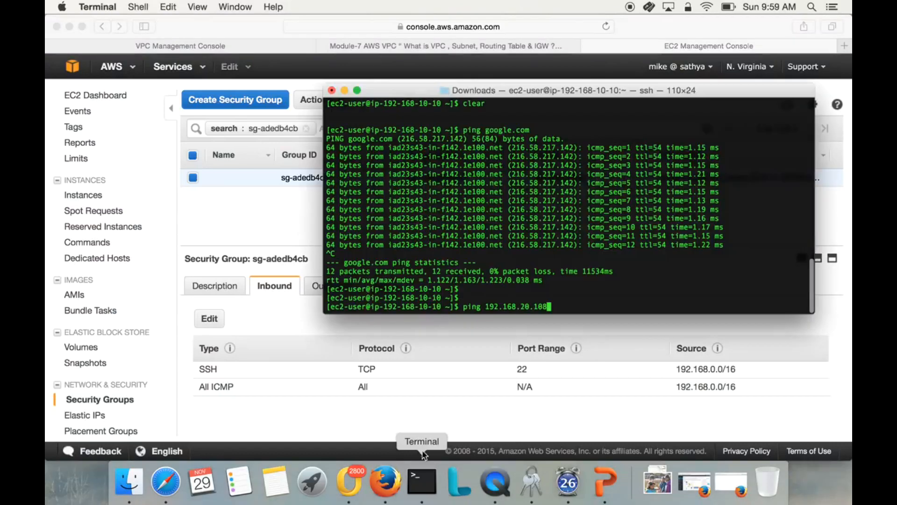
pyautogui.press('Return')
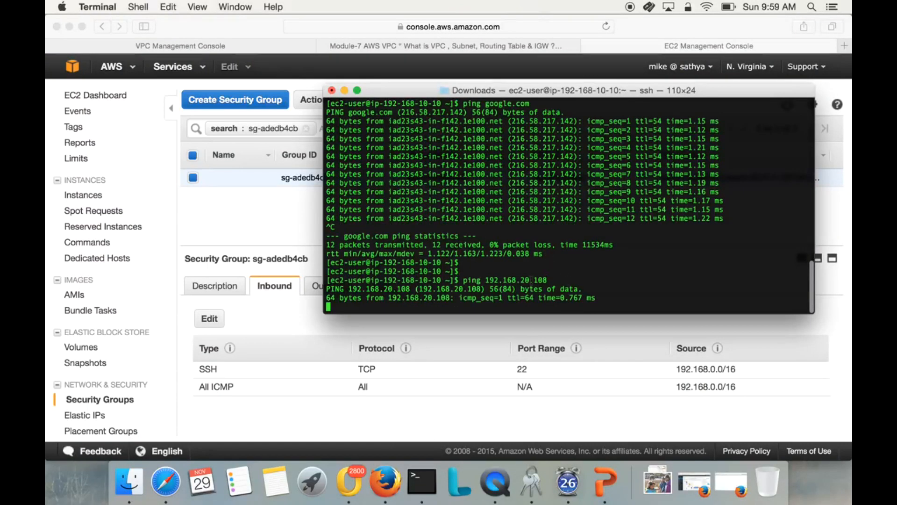
pyautogui.moveTo(494, 258); pyautogui.dragTo(566, 270)
pyautogui.click(432, 260)
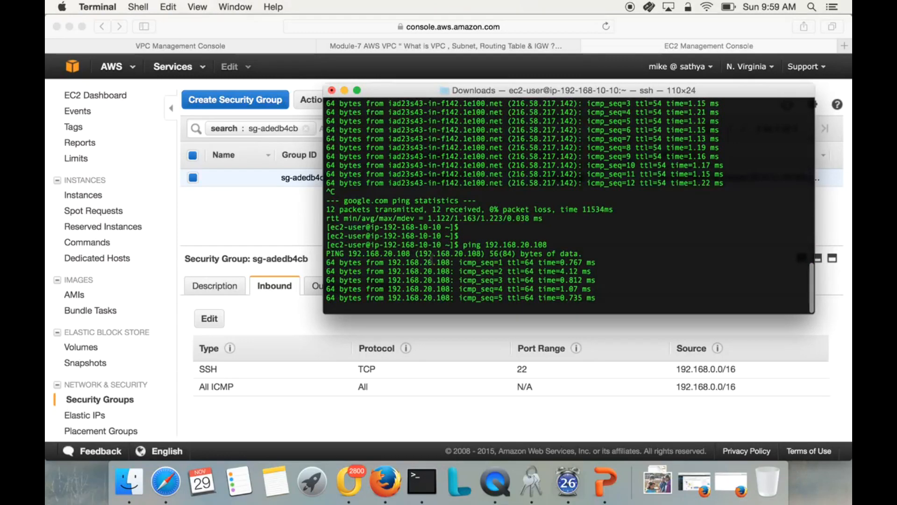
pyautogui.hotkey('ctrl', 'c')
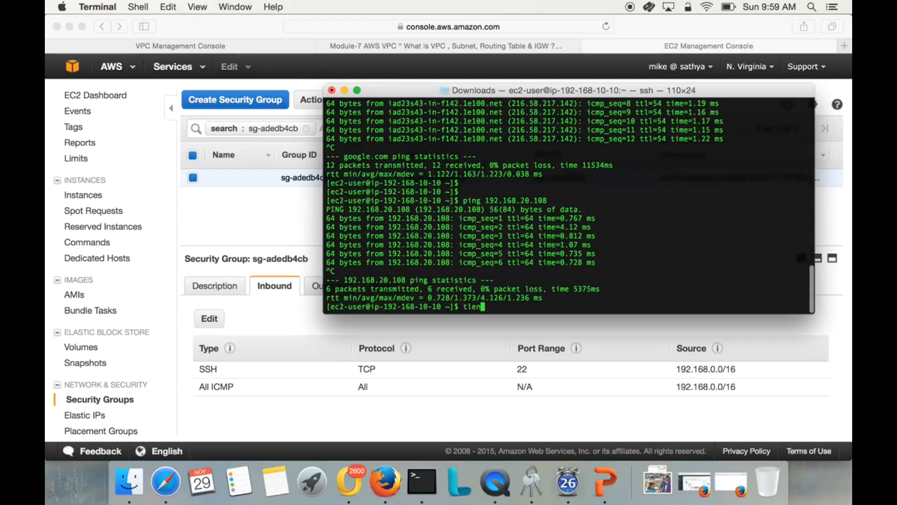
# Try to open a telnet connection from the public server to 192.168.20.108 on port 22.
pyautogui.write('telnet 192.168.20.1')
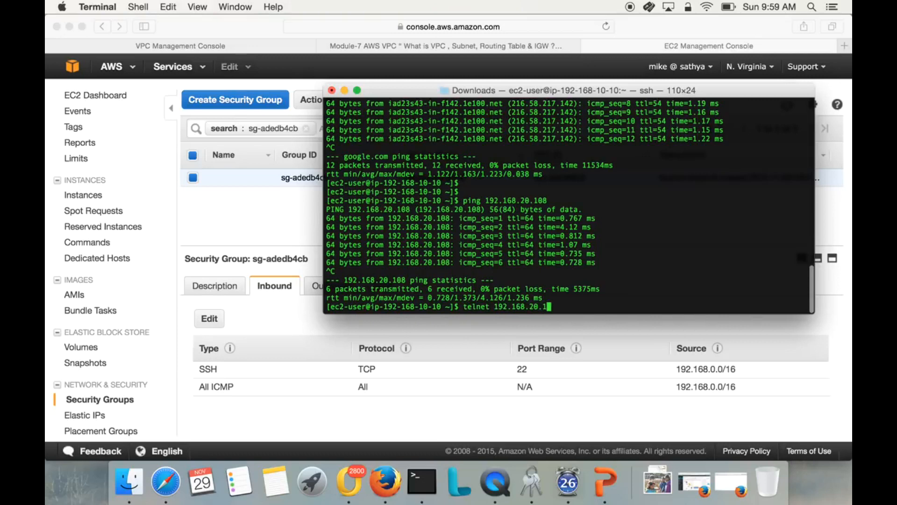
pyautogui.write('08 22')
pyautogui.press('Return')
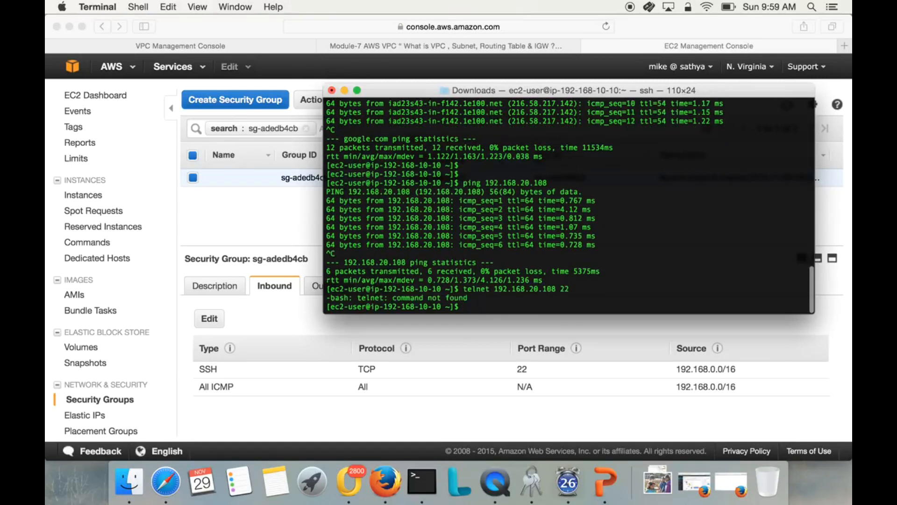
# Install the telnet package on the public server with sudo yum install telnet, accepting the installation.
pyautogui.write('sudo yum install telnet')
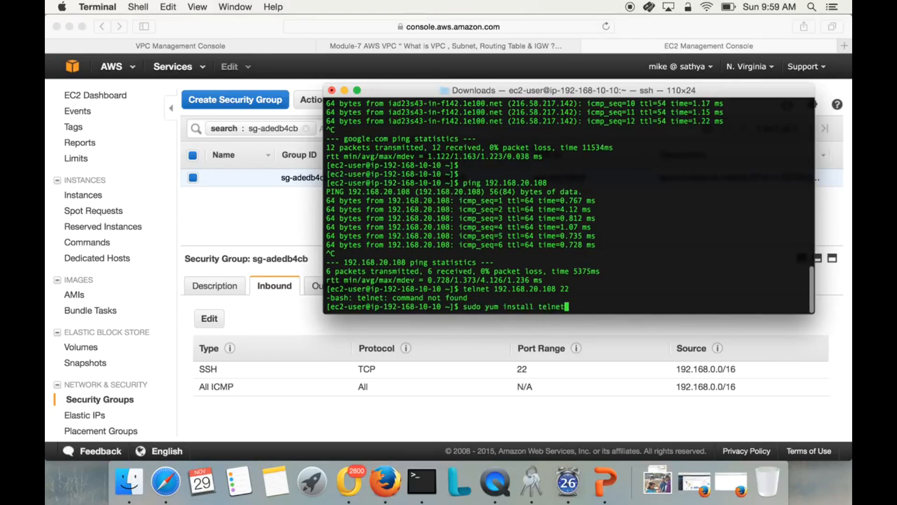
pyautogui.press('Return')
pyautogui.write('y')
pyautogui.press('Return')
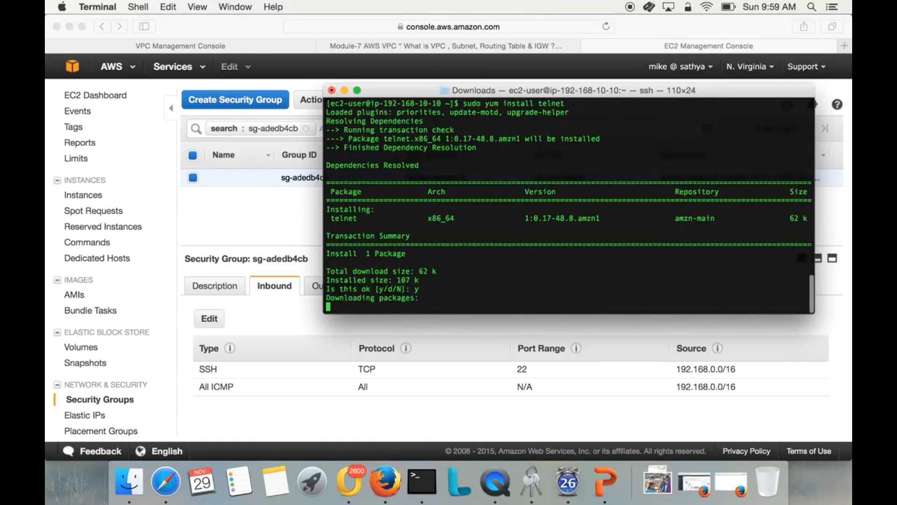
# Test SSH port access with telnet 192.168.20.108 22, highlight the connection output, and end the telnet session.
pyautogui.write('telnet 192.168.20.108 22')
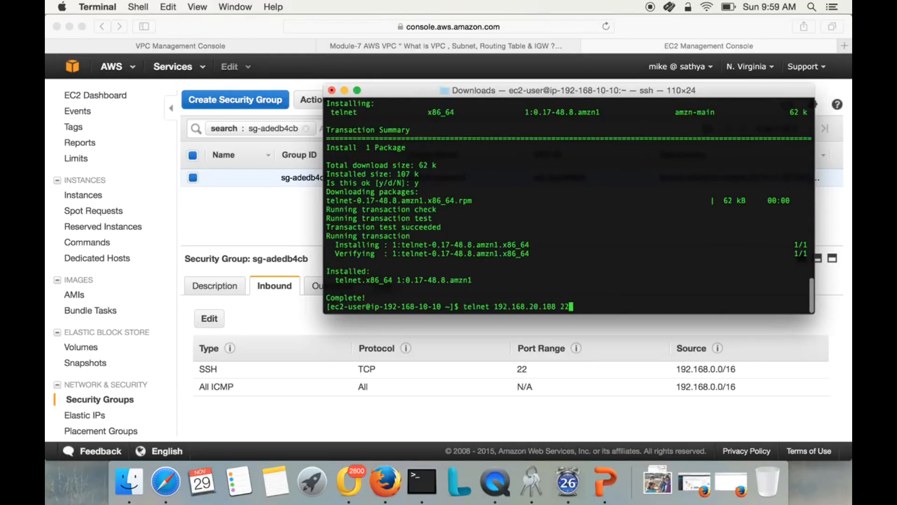
pyautogui.press('Return')
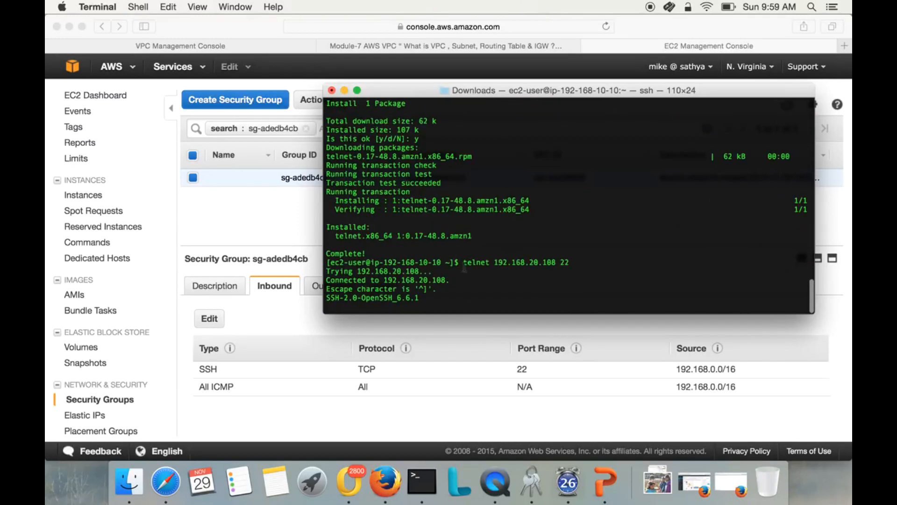
pyautogui.moveTo(465, 262); pyautogui.dragTo(466, 297)
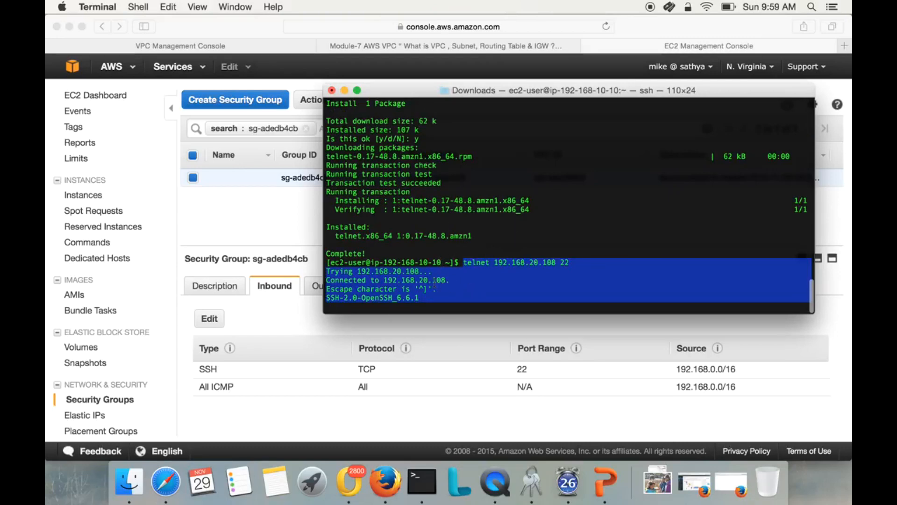
pyautogui.moveTo(384, 262); pyautogui.dragTo(410, 271)
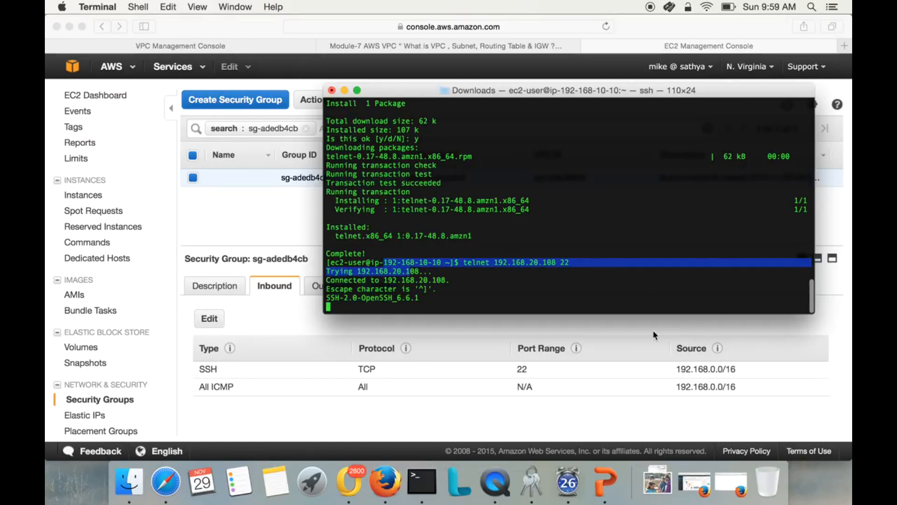
pyautogui.click(425, 292)
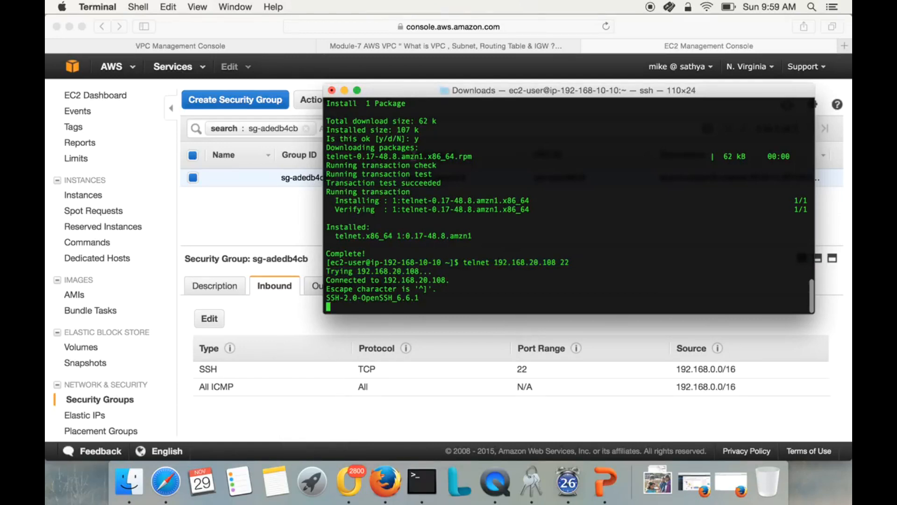
pyautogui.hotkey('ctrl', 'c')
pyautogui.hotkey('ctrl', 'z')
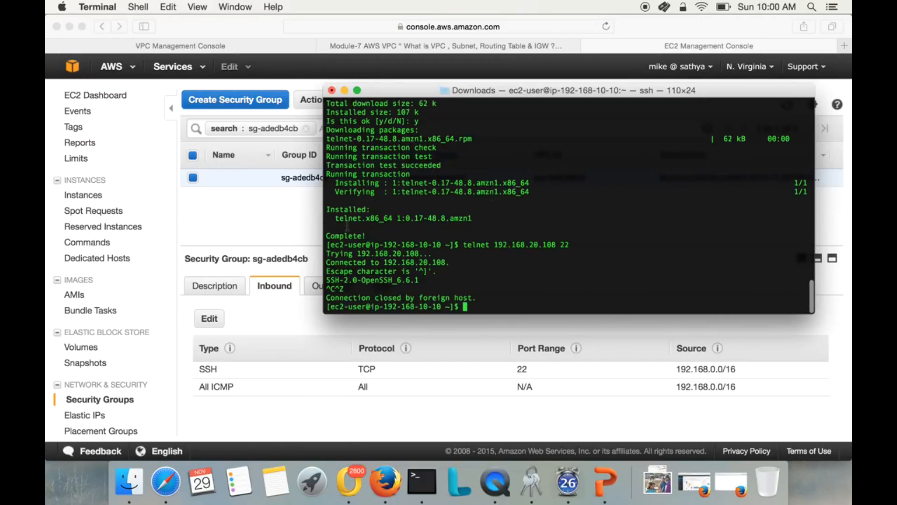
# Return to the EC2 instances list in Safari and compare the IP addresses and descriptions of linux-public-server and linux-pvt-server.
pyautogui.click(237, 215)
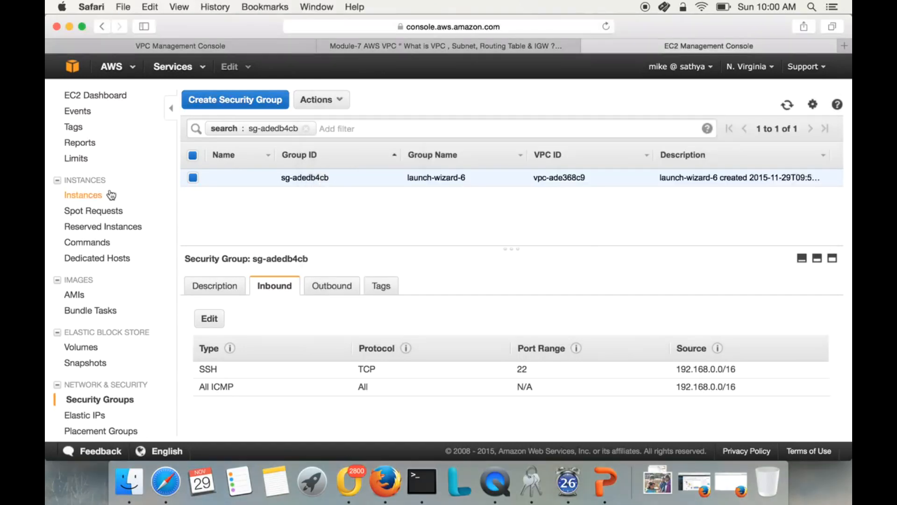
pyautogui.click(89, 185)
pyautogui.click(88, 201)
pyautogui.click(80, 181)
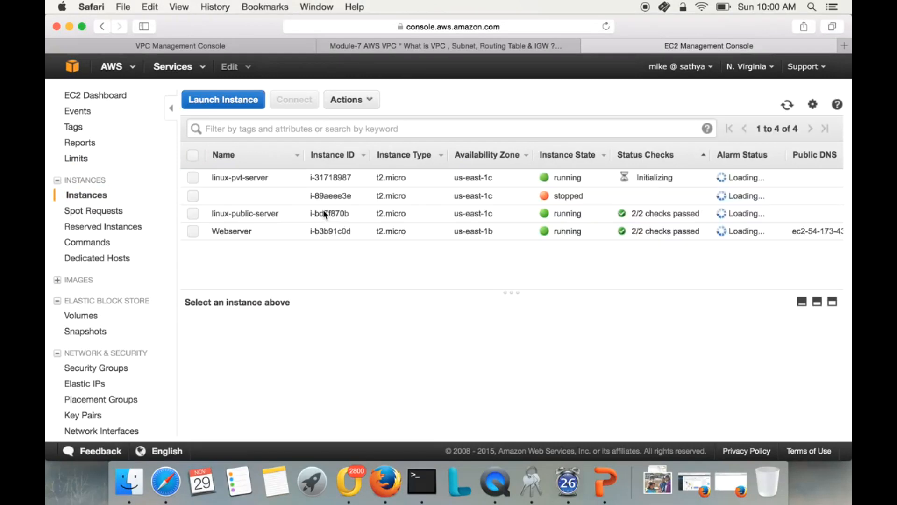
pyautogui.click(256, 216)
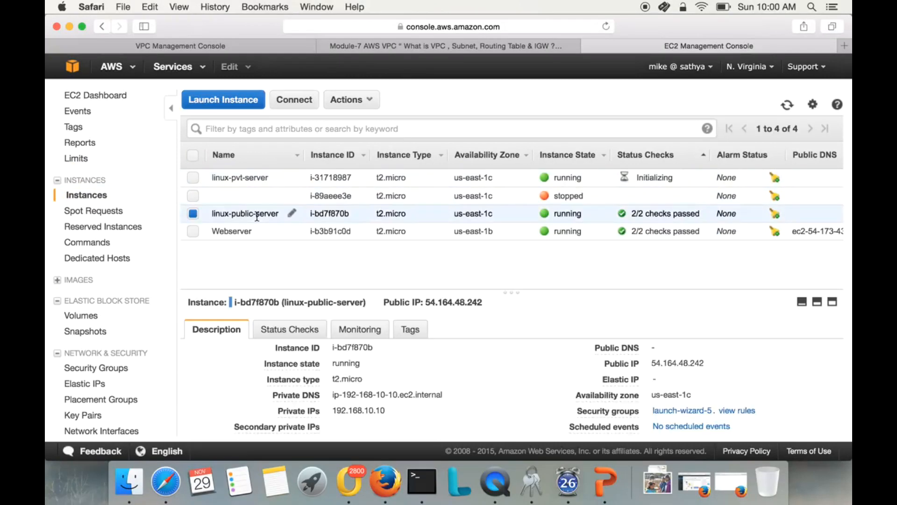
pyautogui.click(259, 179)
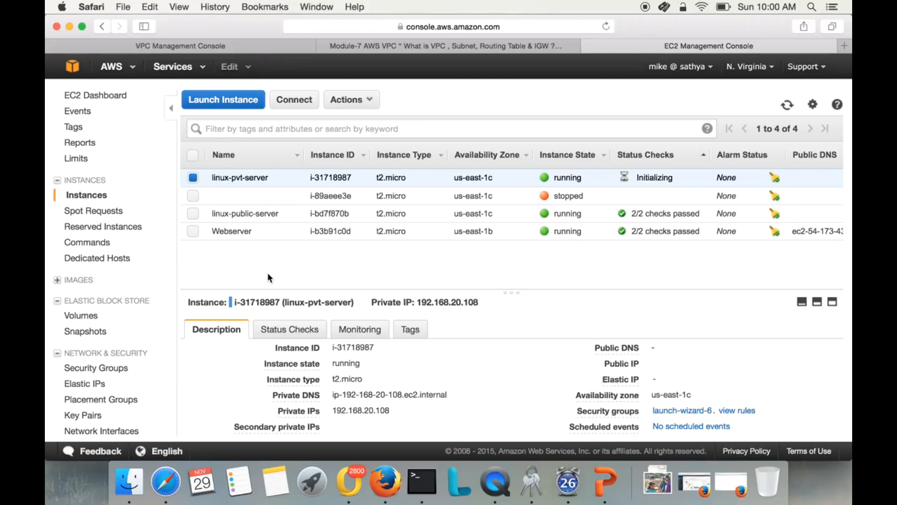
pyautogui.click(256, 215)
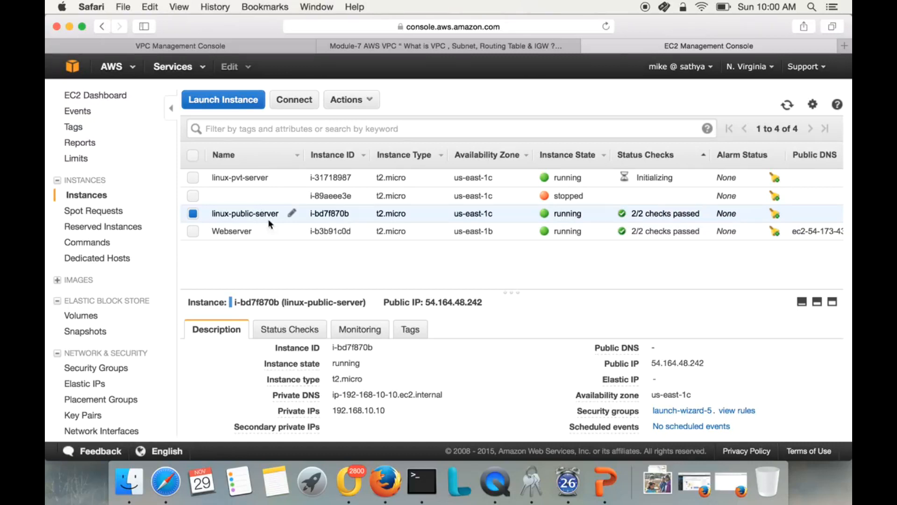
pyautogui.click(256, 180)
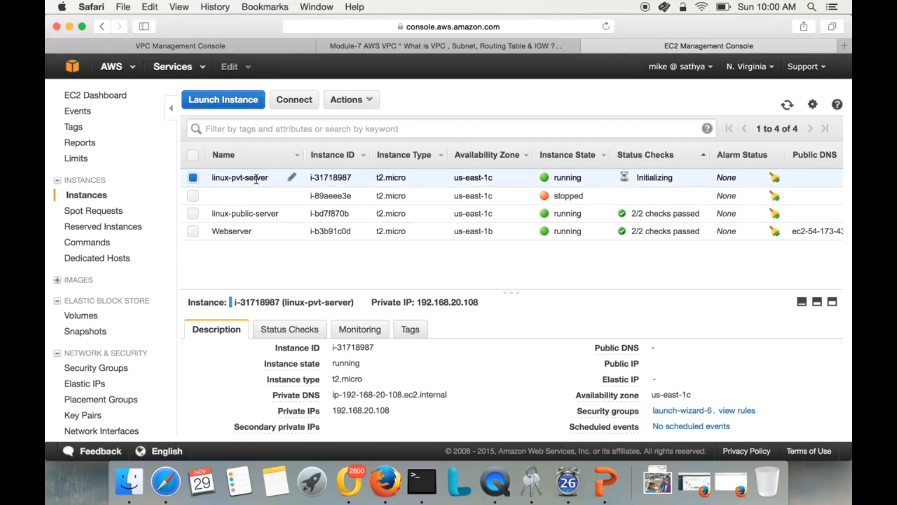
pyautogui.click(261, 215)
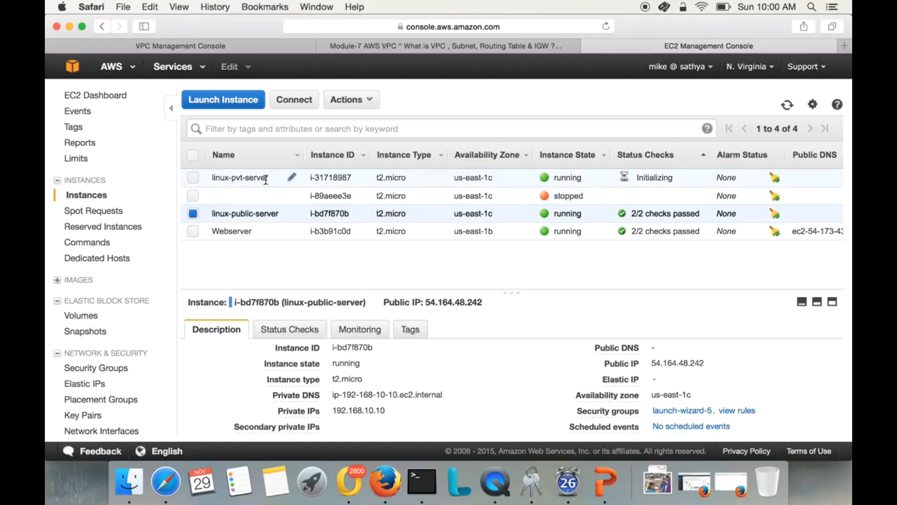
pyautogui.click(265, 180)
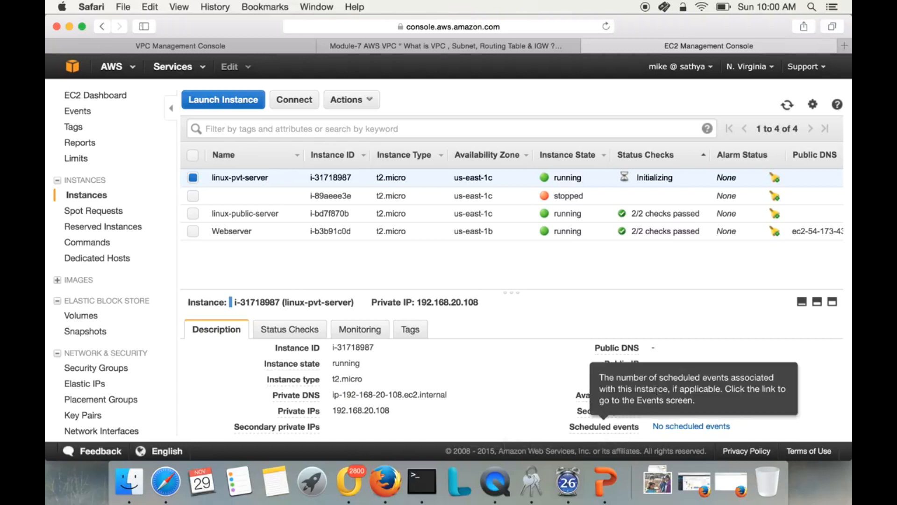
pyautogui.click(263, 211)
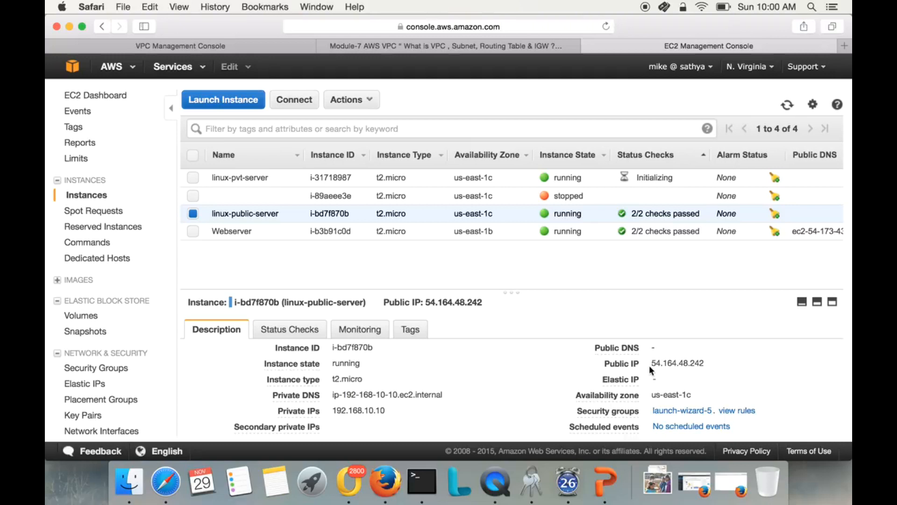
pyautogui.moveTo(650, 364); pyautogui.dragTo(707, 364)
pyautogui.scroll(-2, 428, 411)
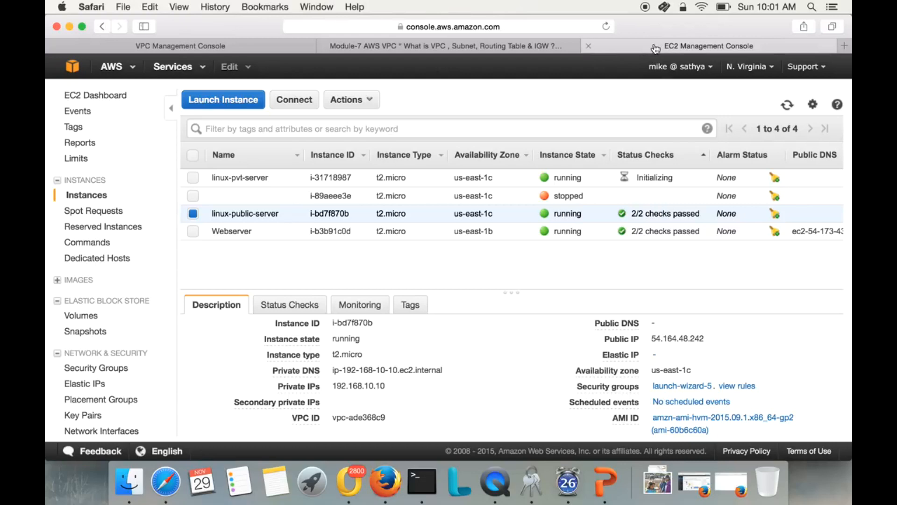
# Show the Module-7 AWS VPC article on mylinuxguru.com and highlight its title.
pyautogui.click(430, 46)
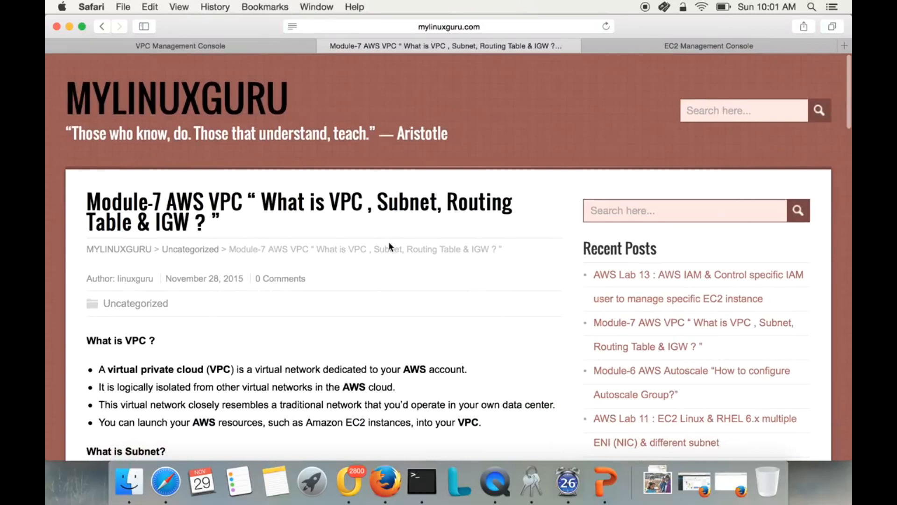
pyautogui.moveTo(137, 192); pyautogui.dragTo(220, 228)
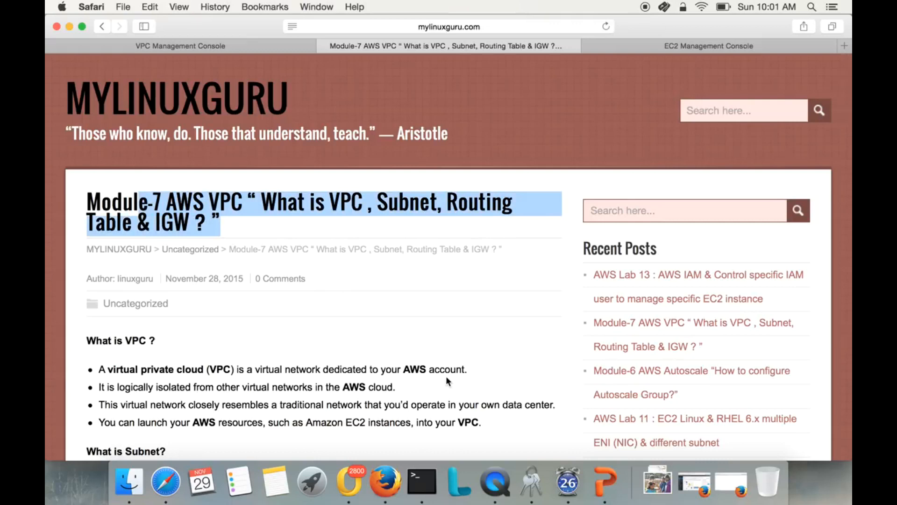
pyautogui.rightClick(498, 489)
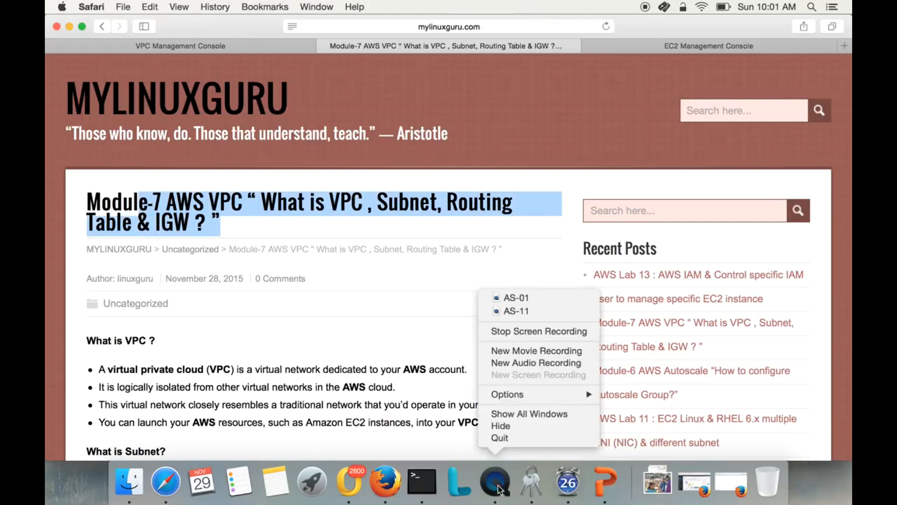